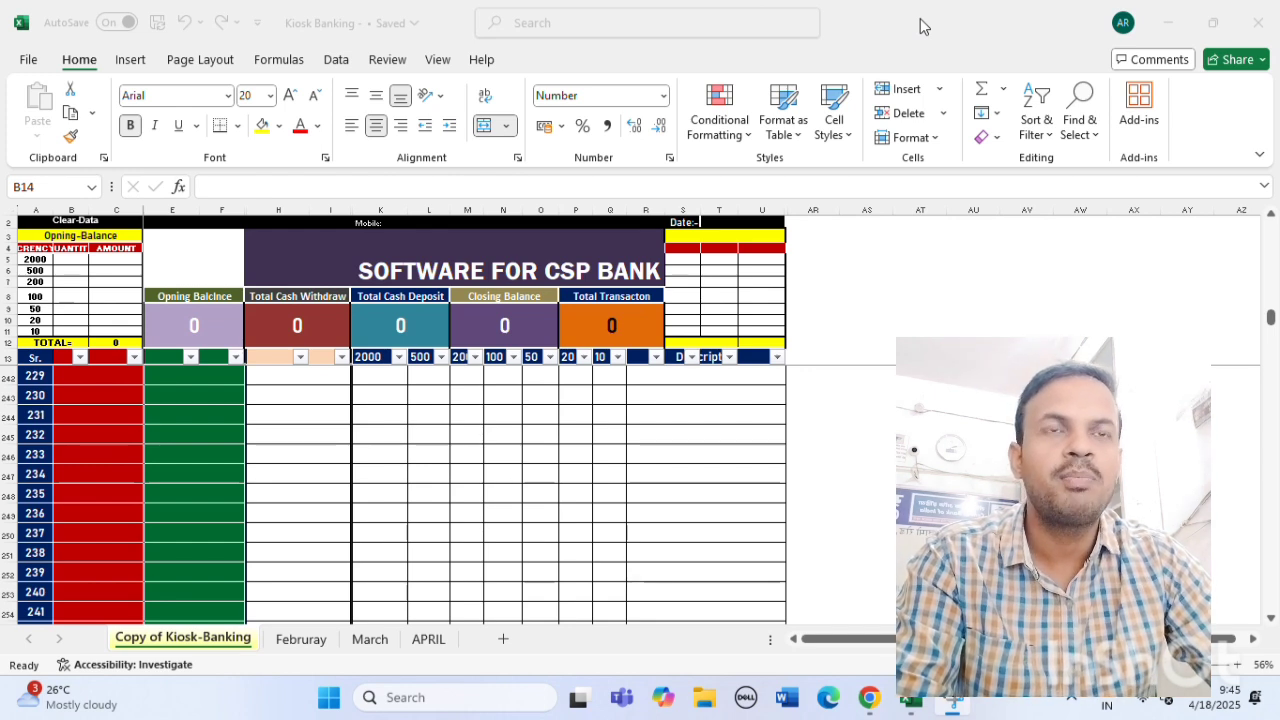
pyautogui.scroll(13, 122, 510)
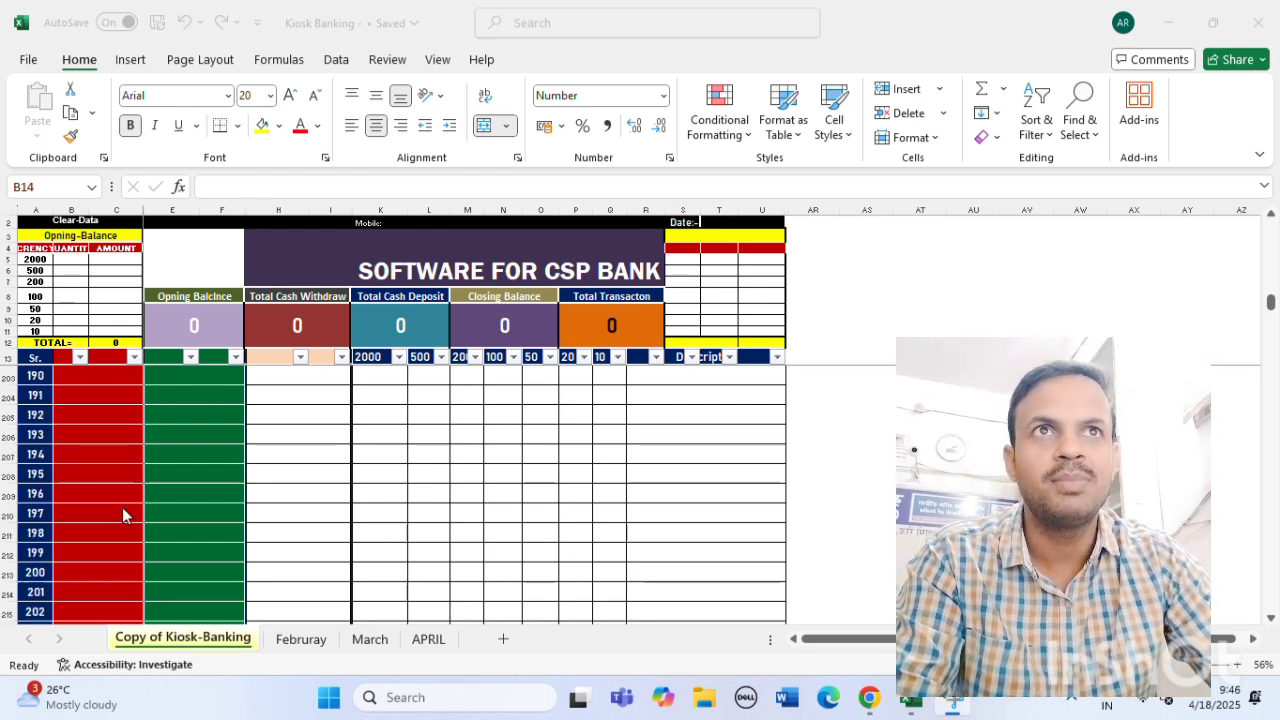
pyautogui.scroll(20, 122, 510)
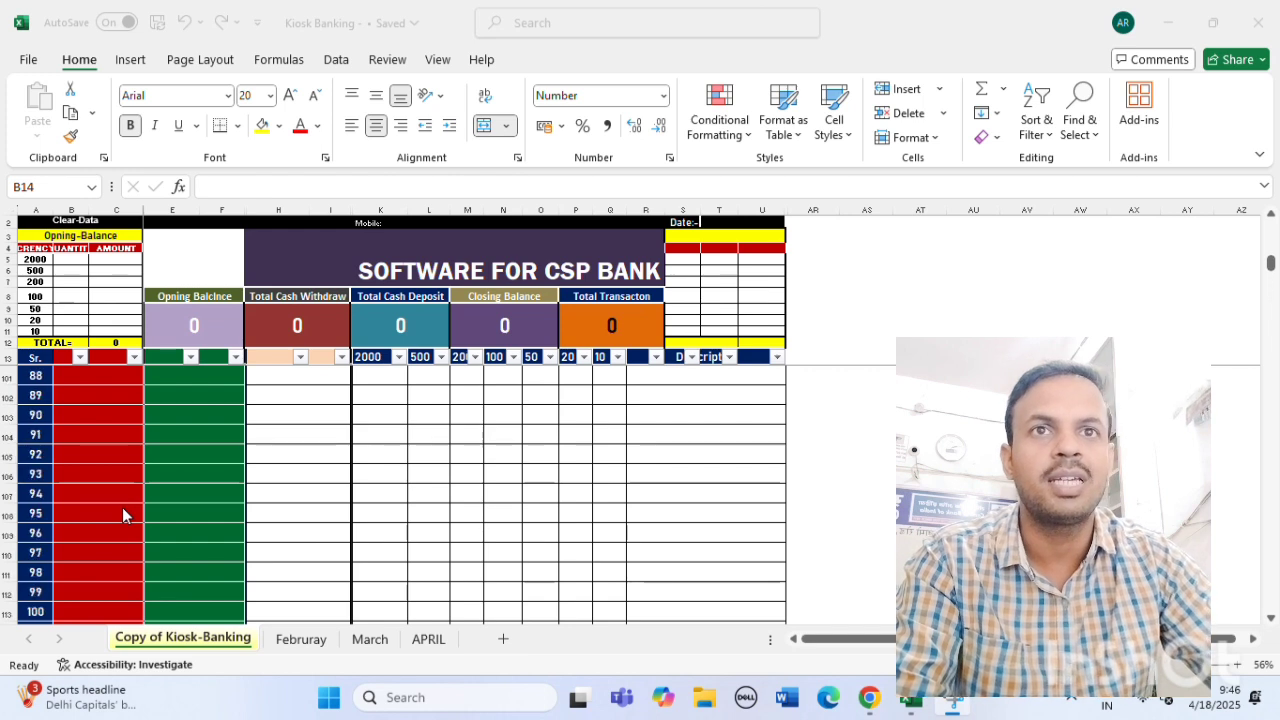
pyautogui.scroll(20, 122, 510)
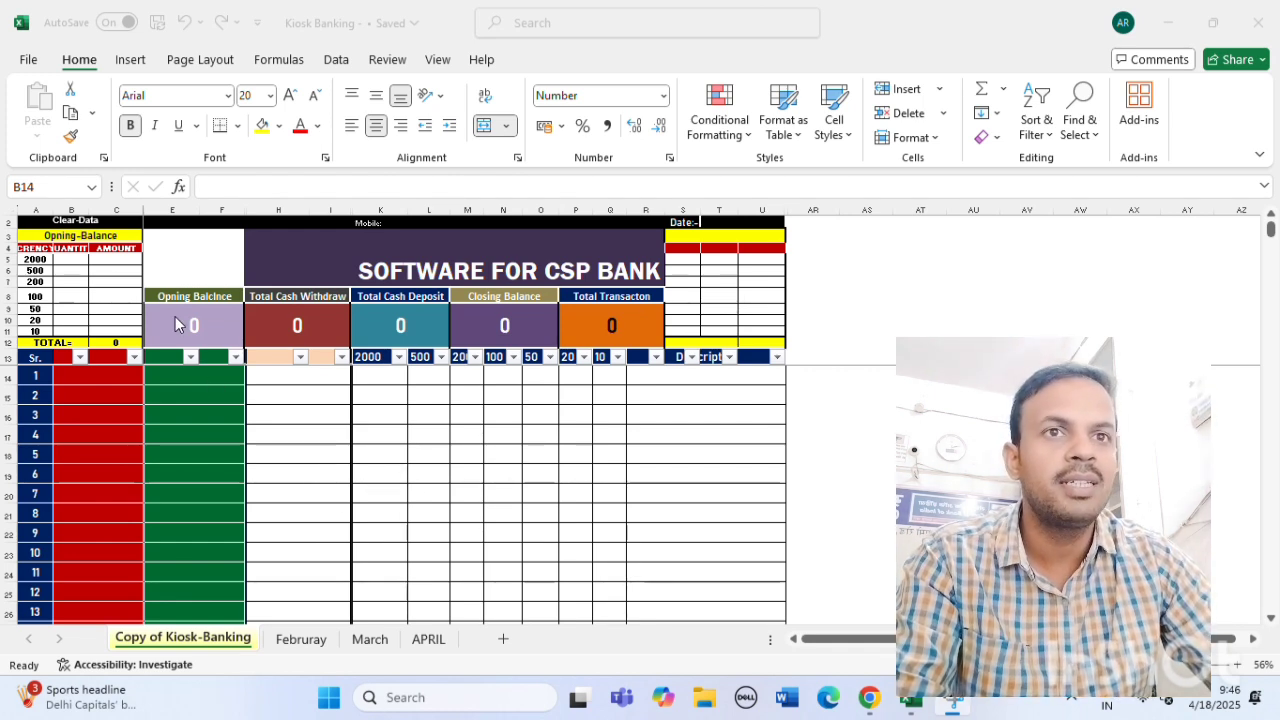
pyautogui.click(297, 317)
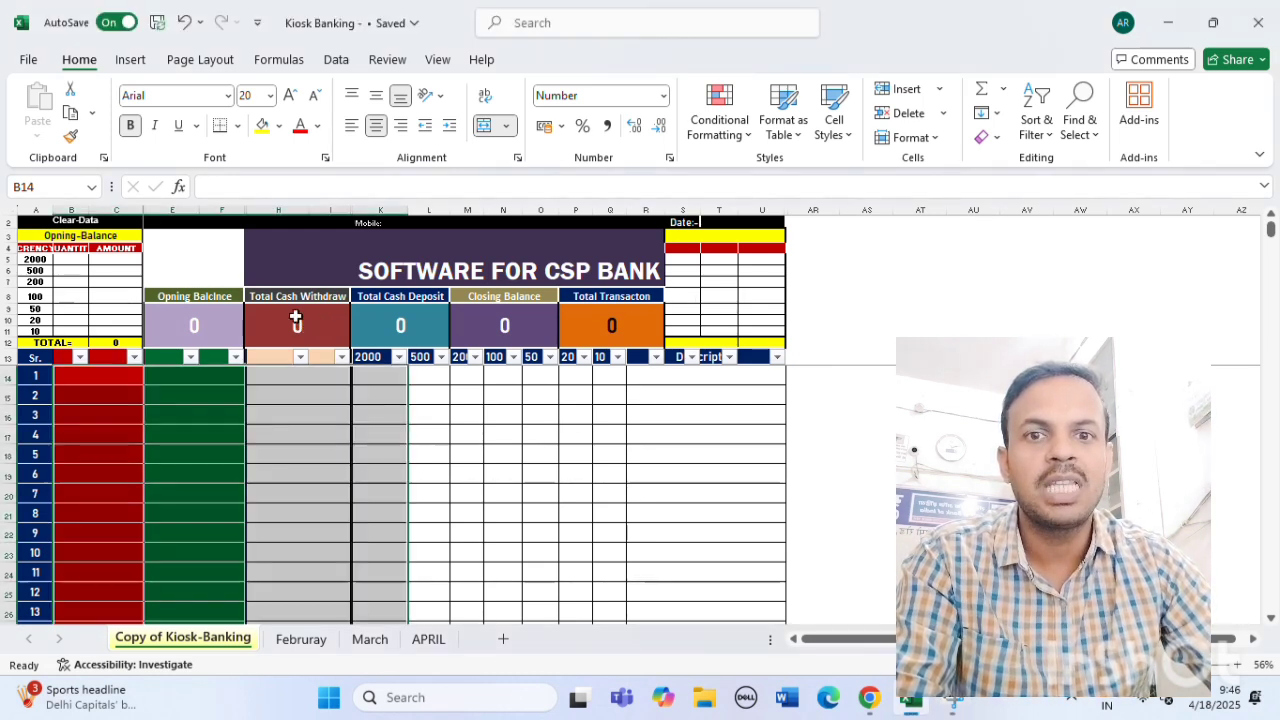
pyautogui.click(495, 490)
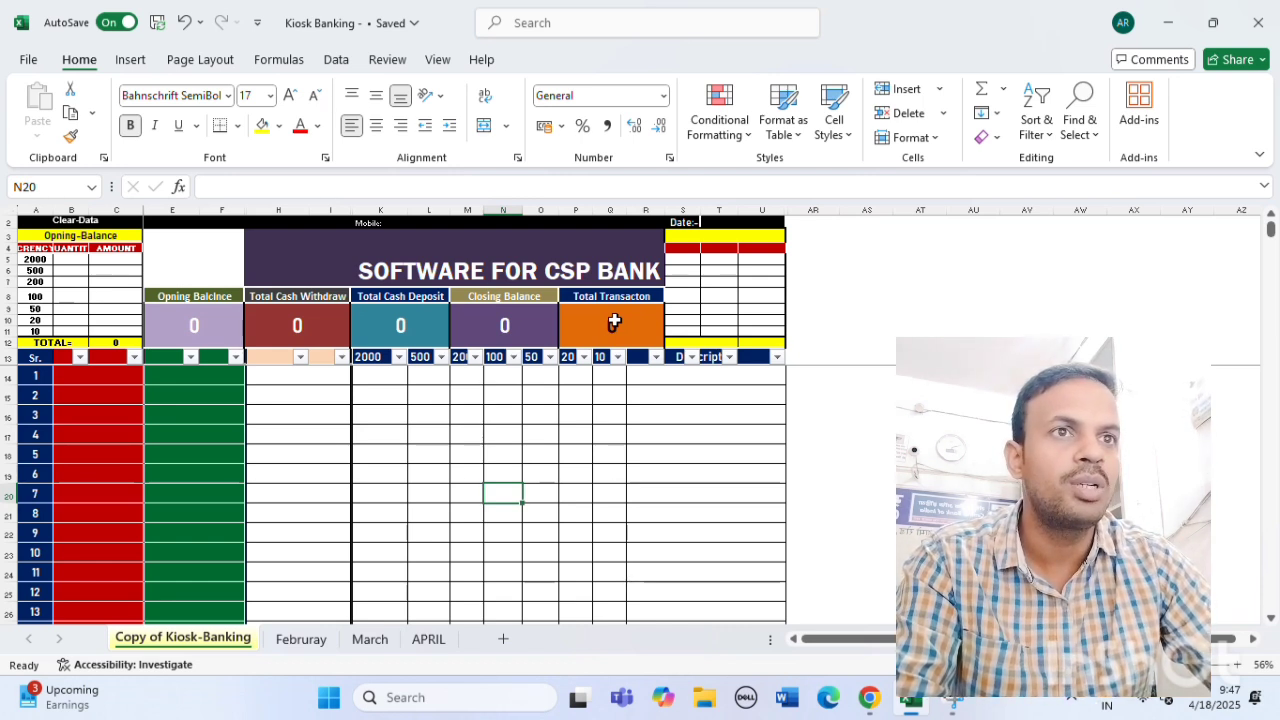
pyautogui.click(114, 272)
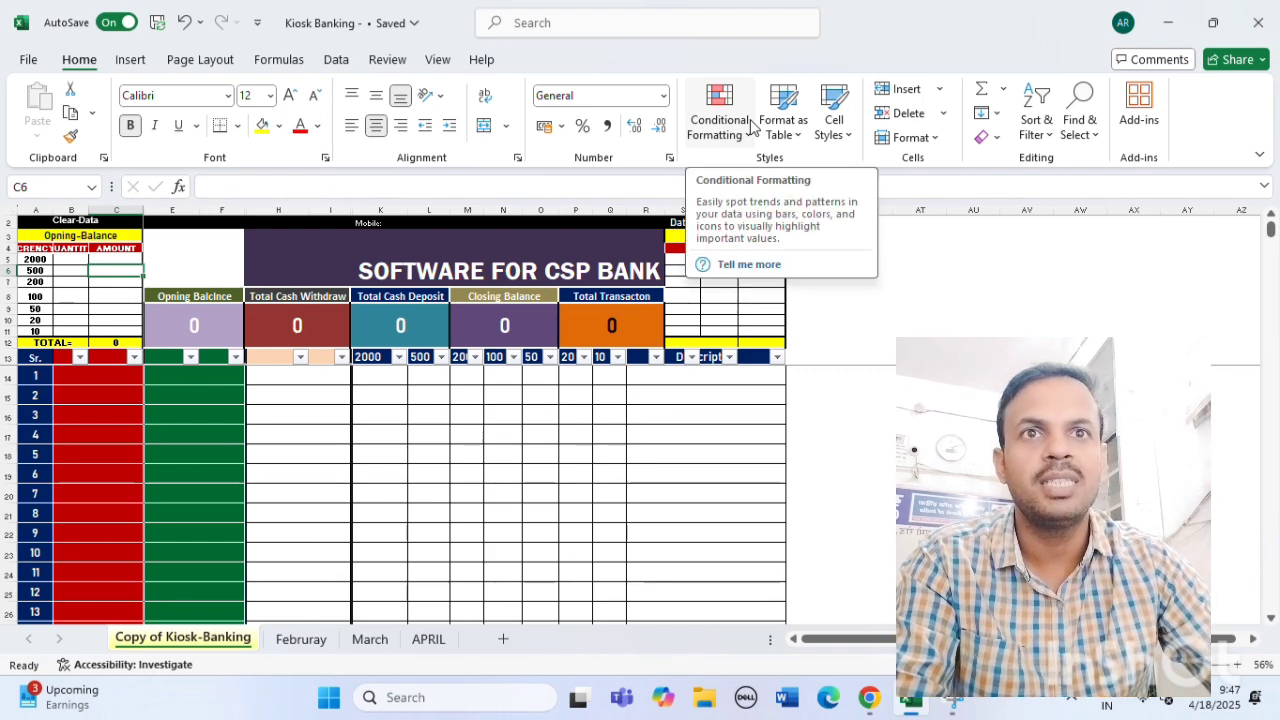
# Enter 150000 as the 500-note amount in C6, lifting Opening and Closing Balance to 1,50,000.
pyautogui.write('150000')
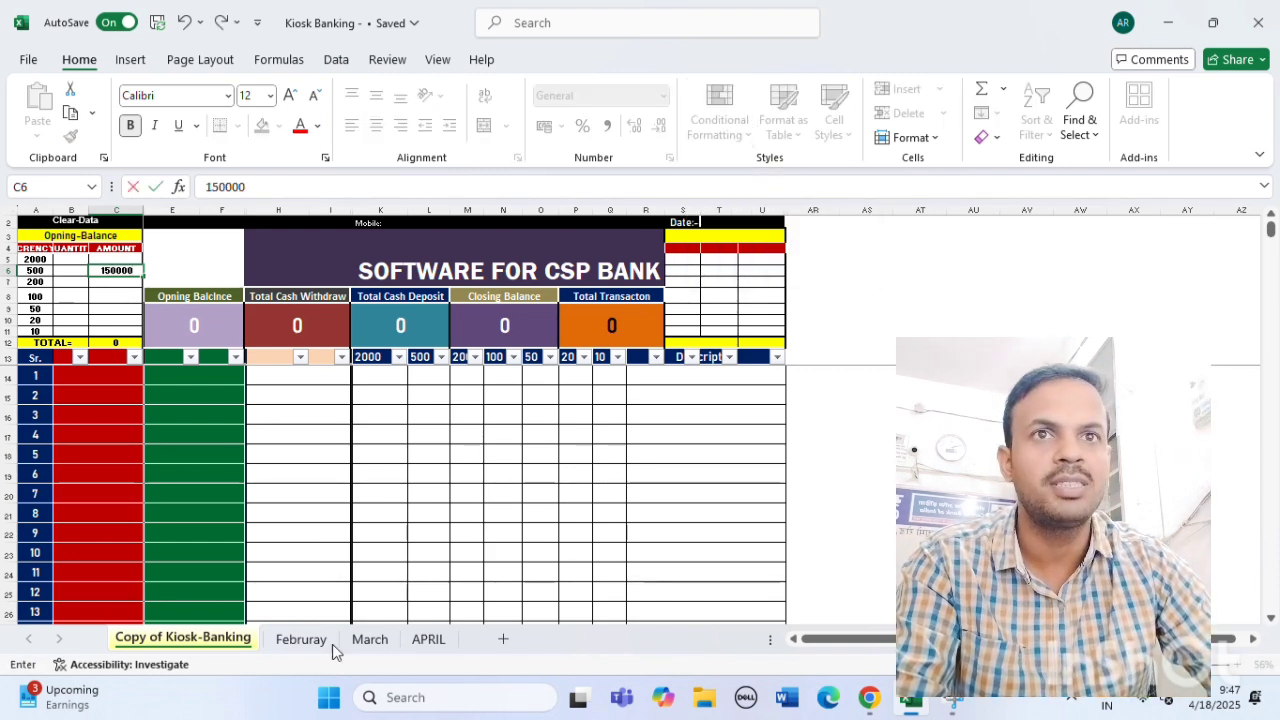
pyautogui.click(382, 537)
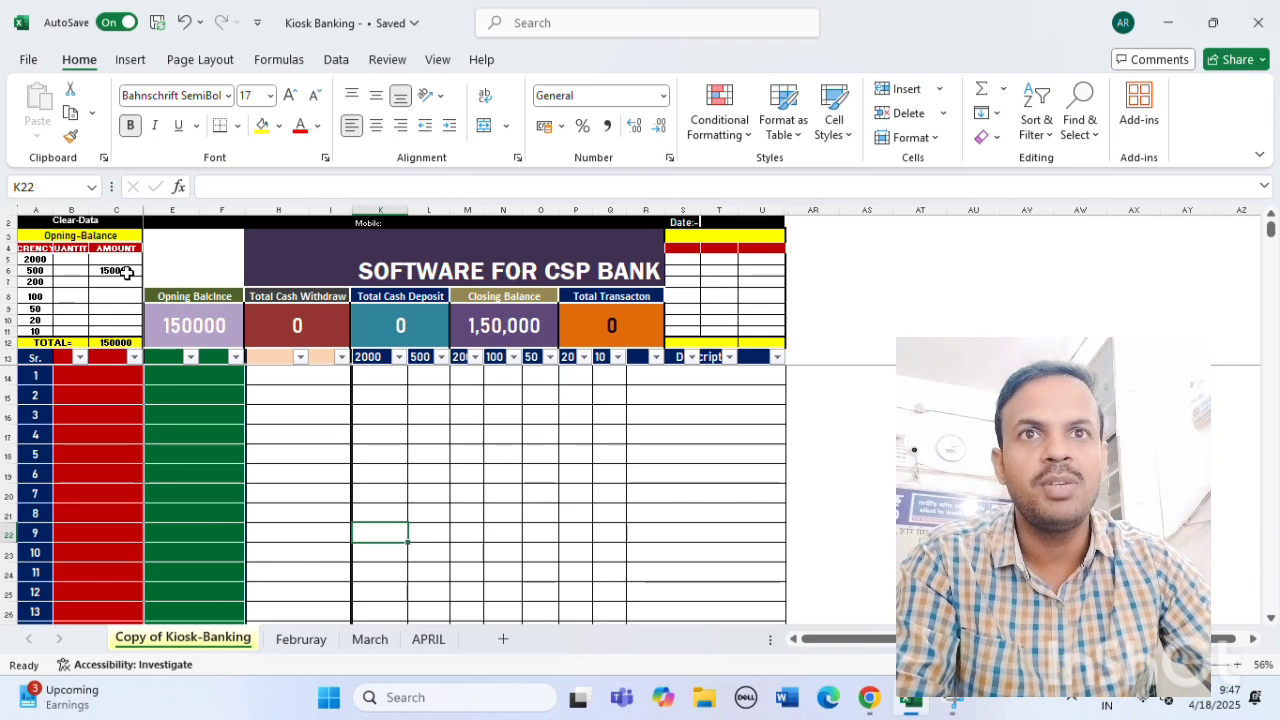
pyautogui.click(80, 375)
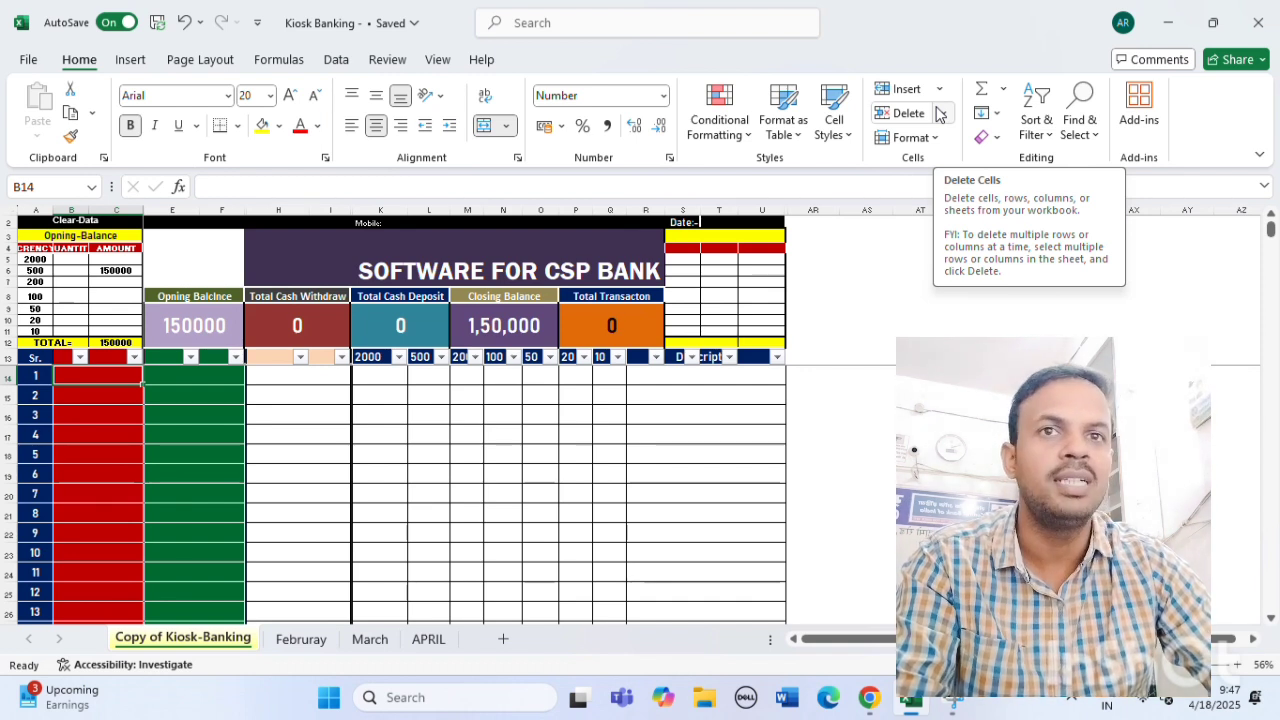
# Enter the first five withdrawals: 5000, 7000, 15000, 20000 and 7000.
pyautogui.press('F2')
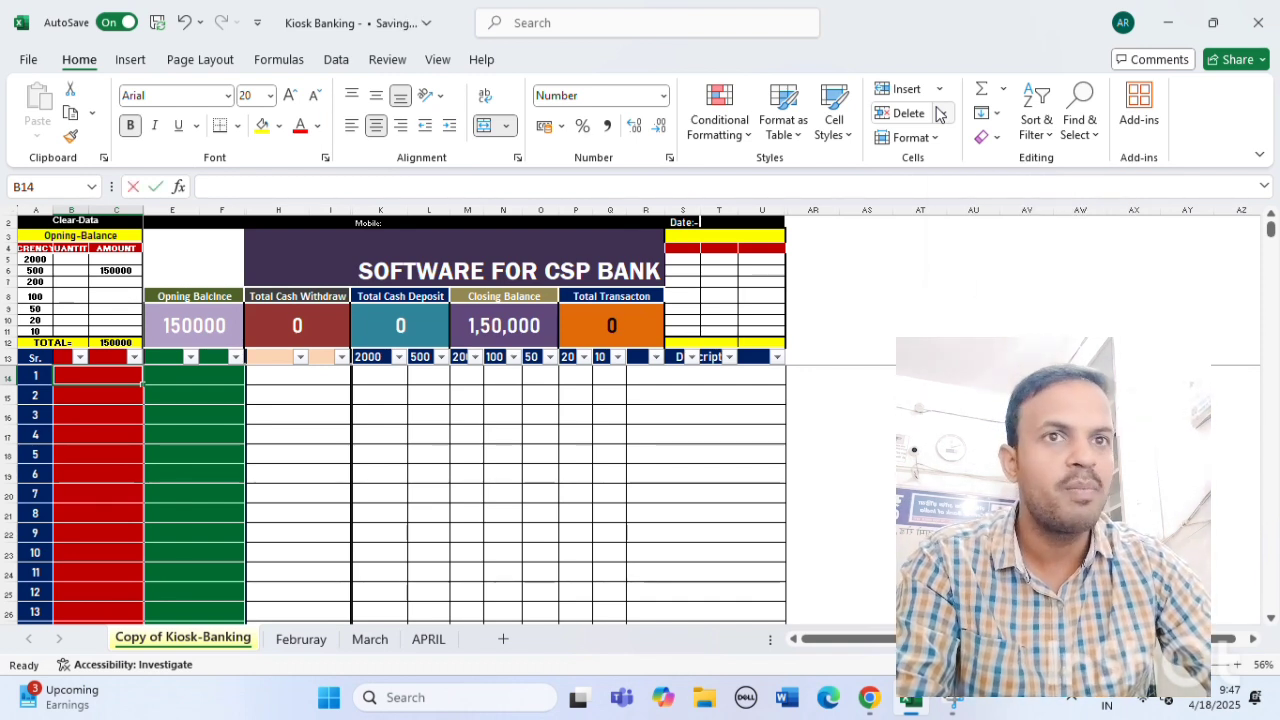
pyautogui.write('5000')
pyautogui.press('Return')
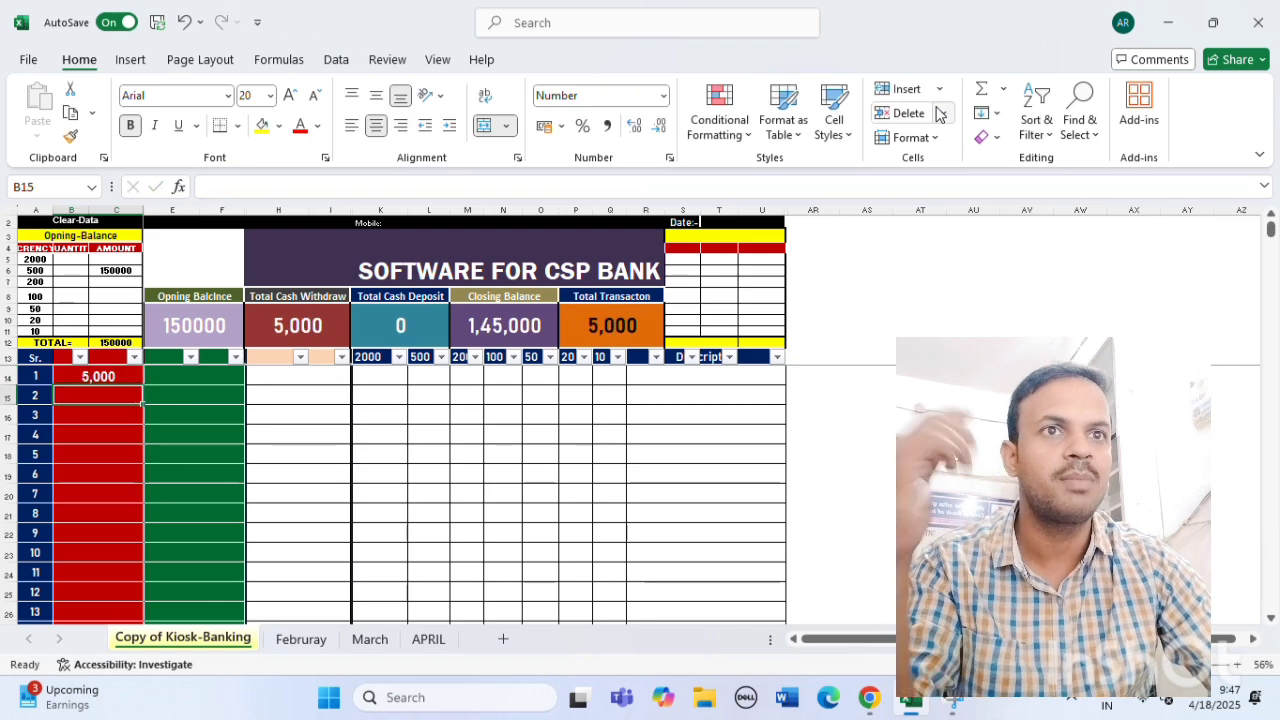
pyautogui.write('70000')
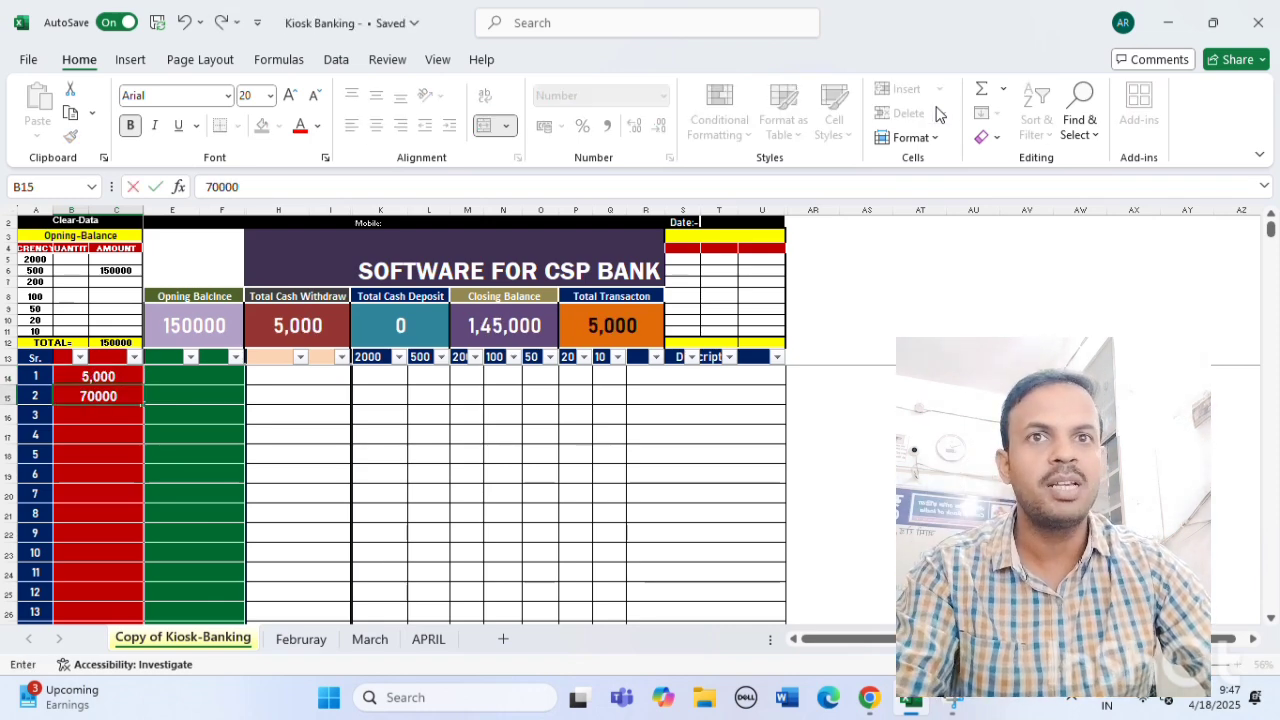
pyautogui.press('BackSpace')
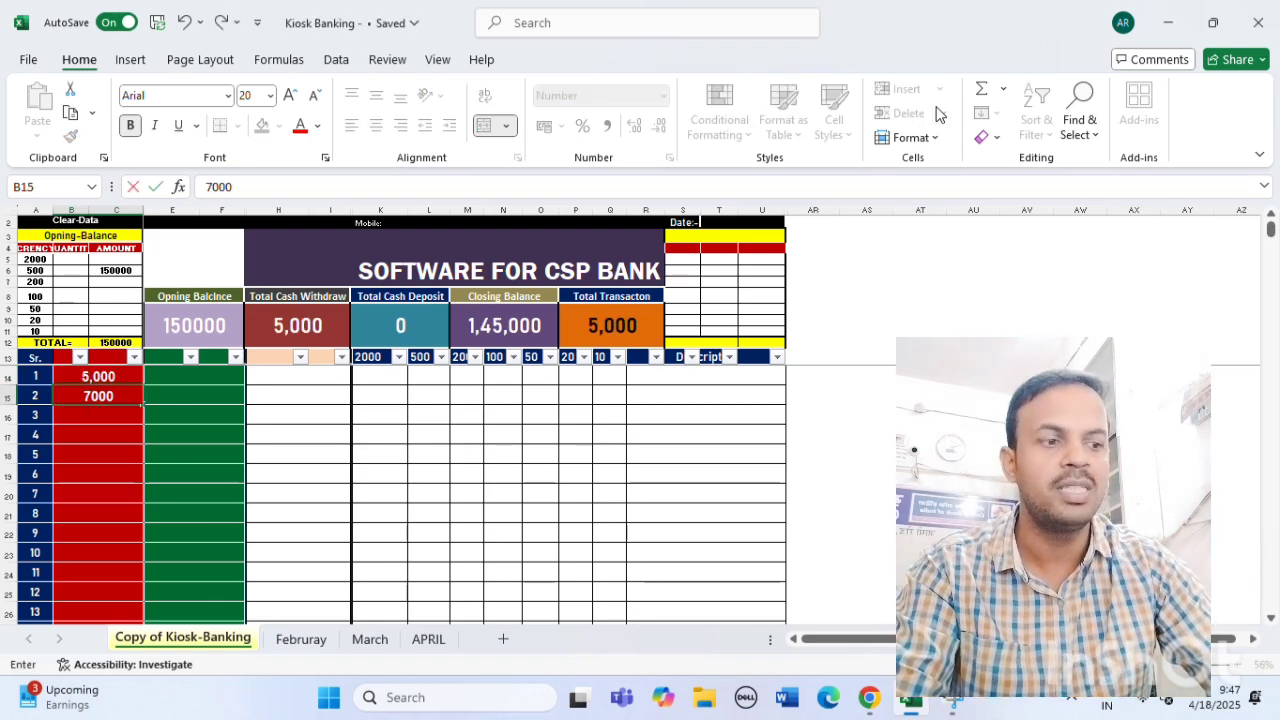
pyautogui.press('Return')
pyautogui.write('15000')
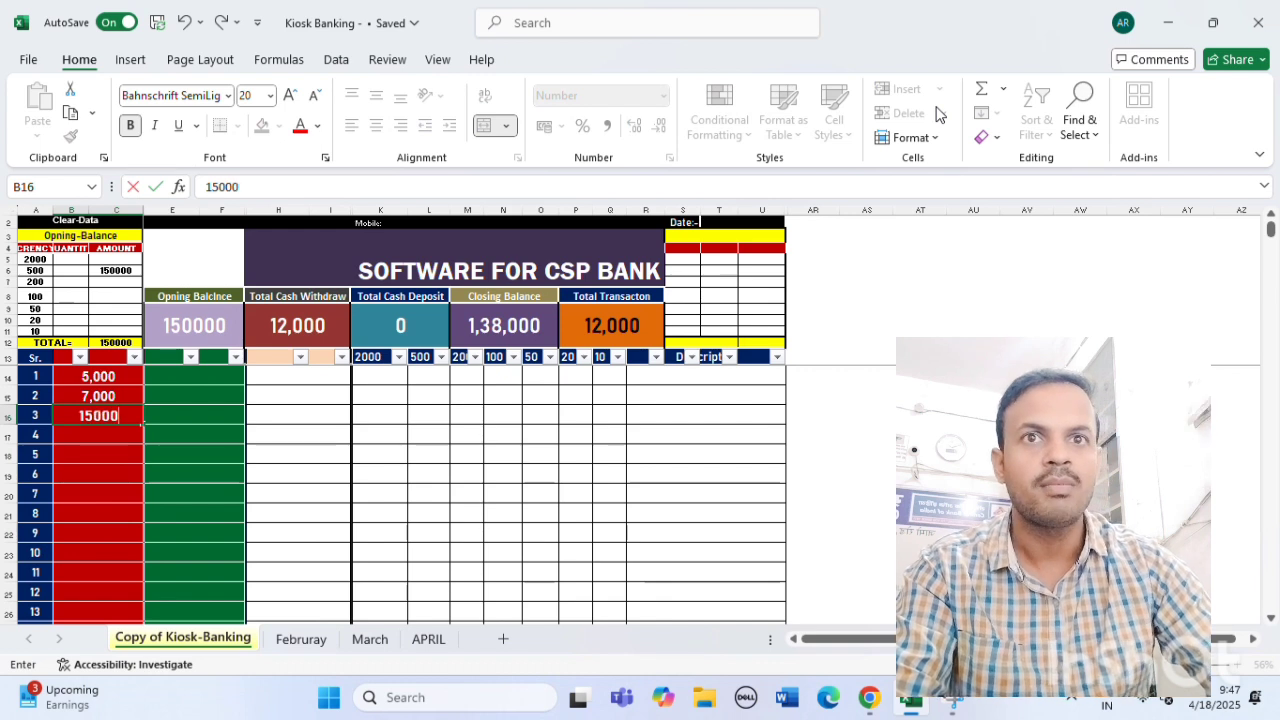
pyautogui.press('Return')
pyautogui.write('20000')
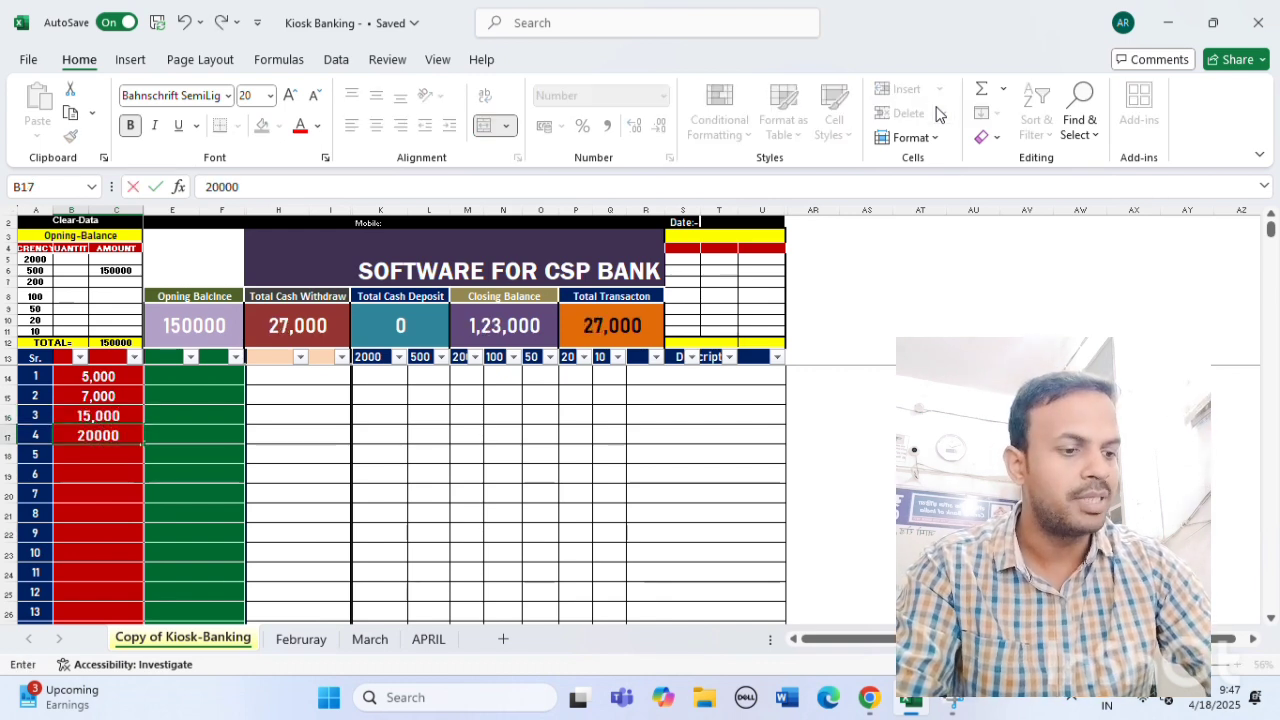
pyautogui.press('Return')
pyautogui.write('7000')
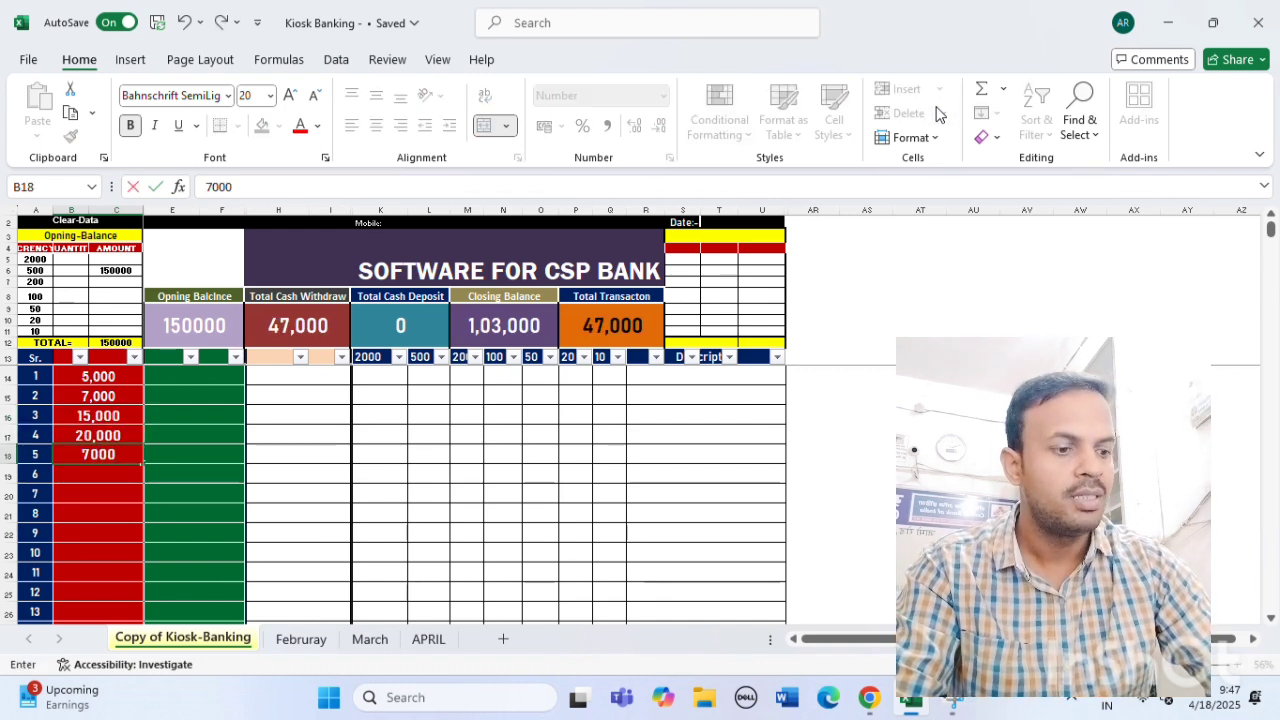
pyautogui.write('11')
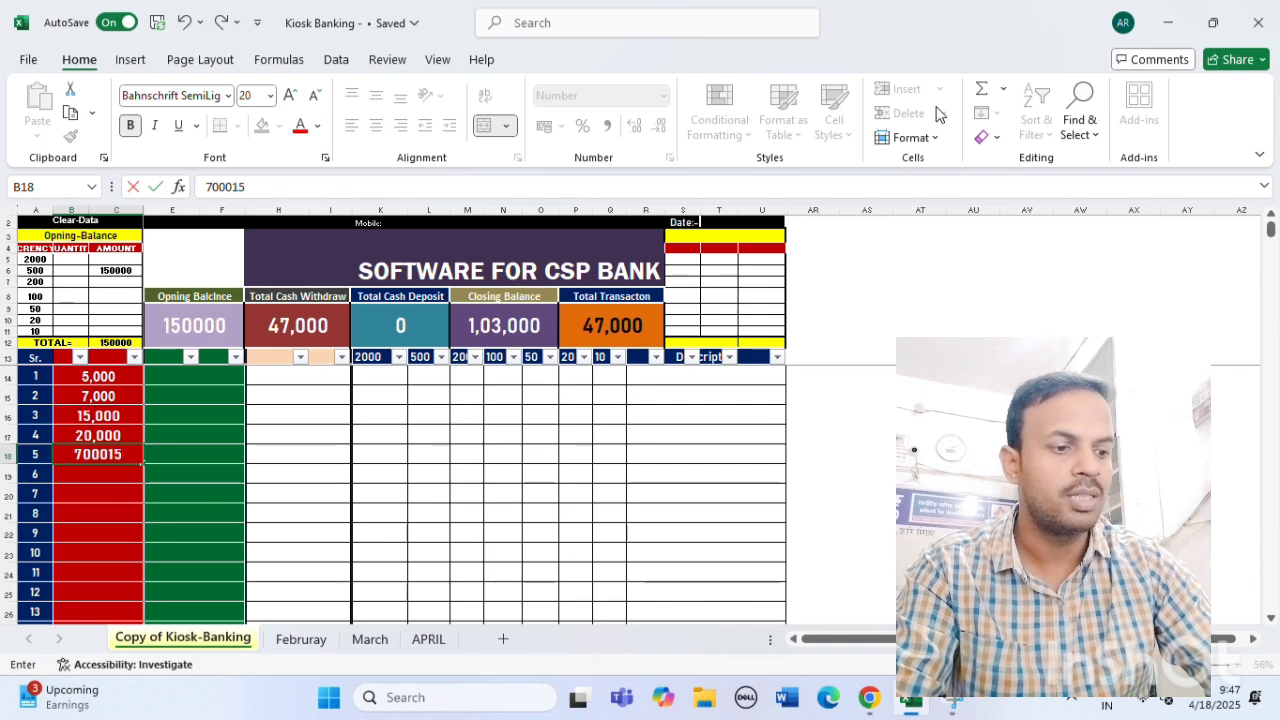
pyautogui.press('BackSpace')
pyautogui.press('BackSpace')
pyautogui.press('Return')
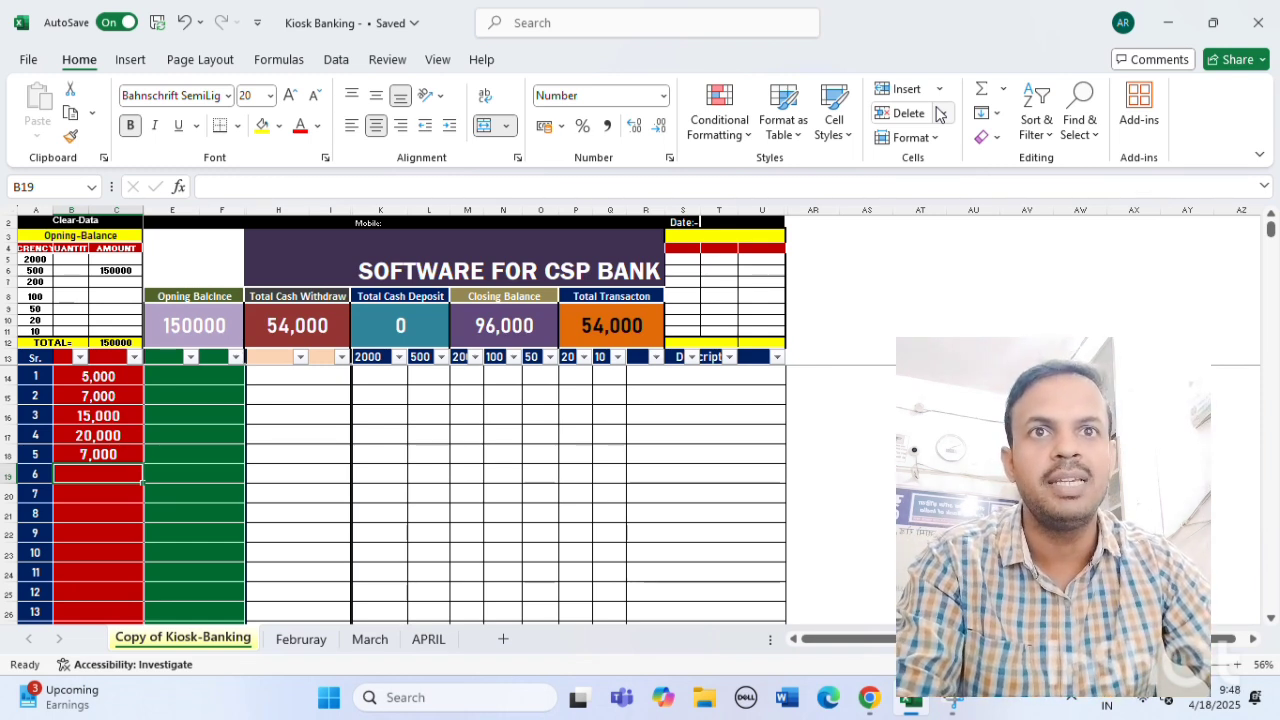
# Enter the remaining withdrawals 10000, 15000, 20000, 2000 and 5000, bringing Total Cash Withdraw to 1,06,000.
pyautogui.write('10000')
pyautogui.press('Return')
pyautogui.write('15')
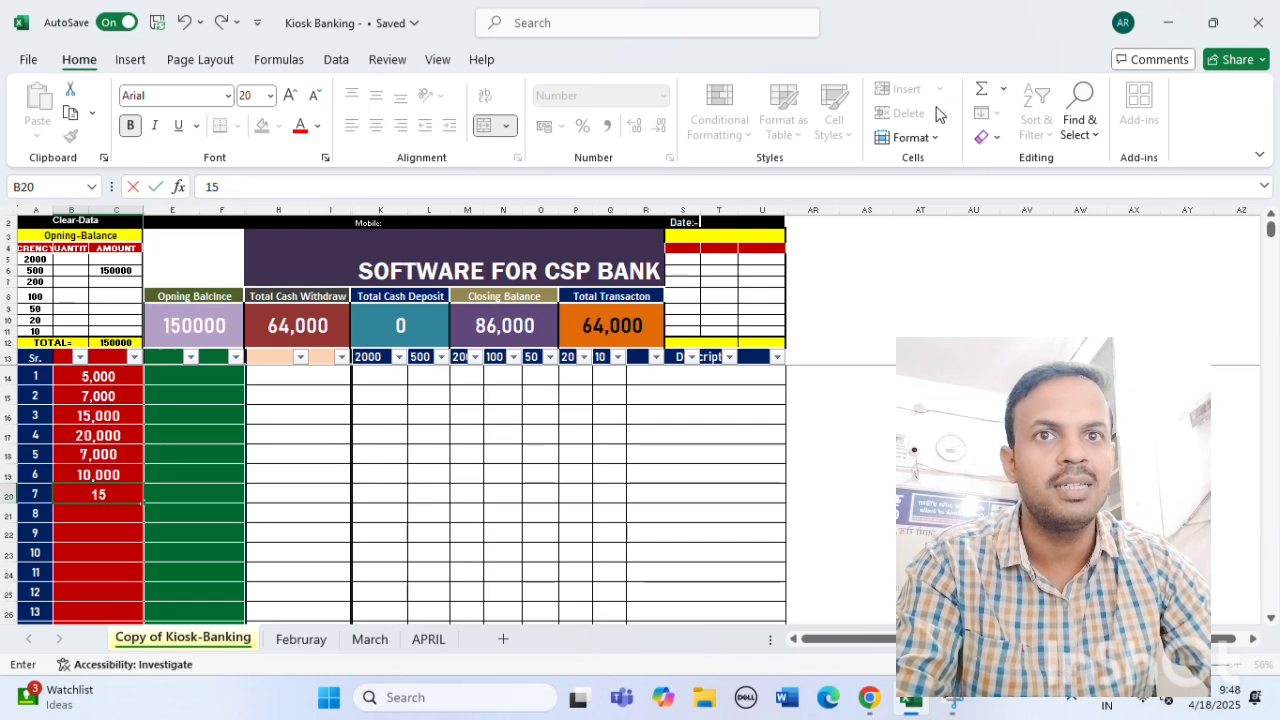
pyautogui.write('0000')
pyautogui.press('BackSpace')
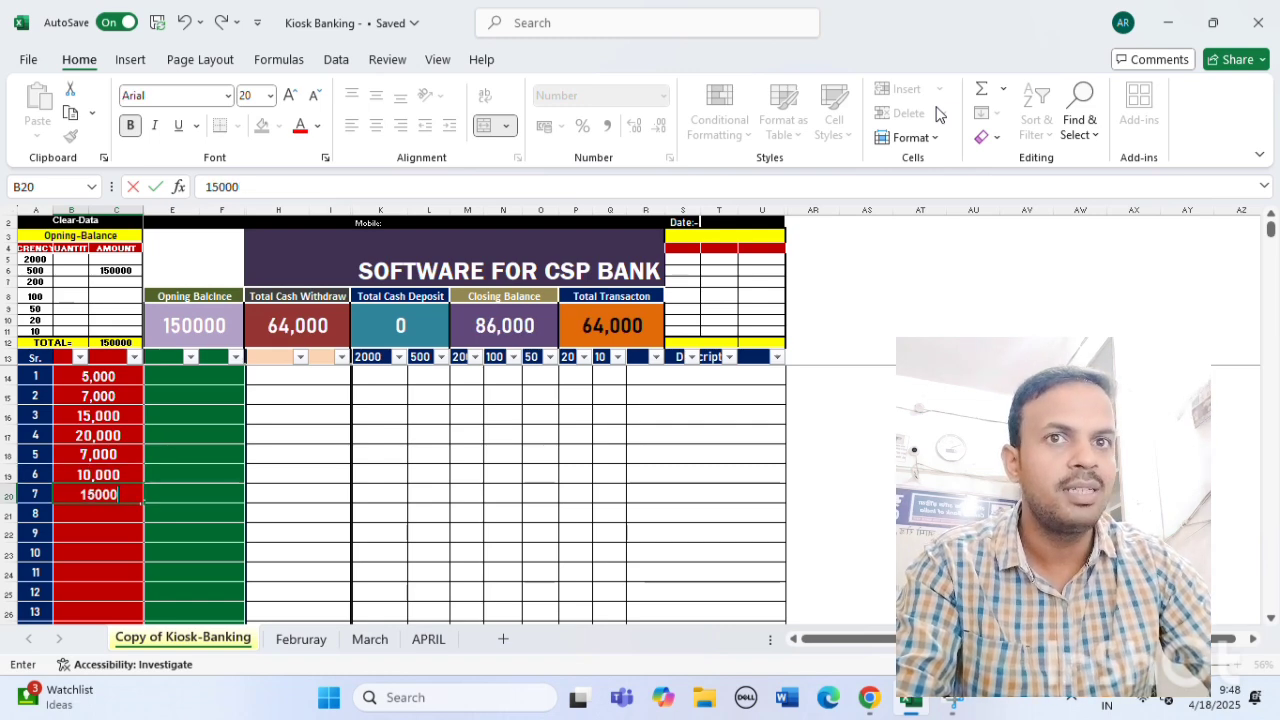
pyautogui.press('Return')
pyautogui.write('20000')
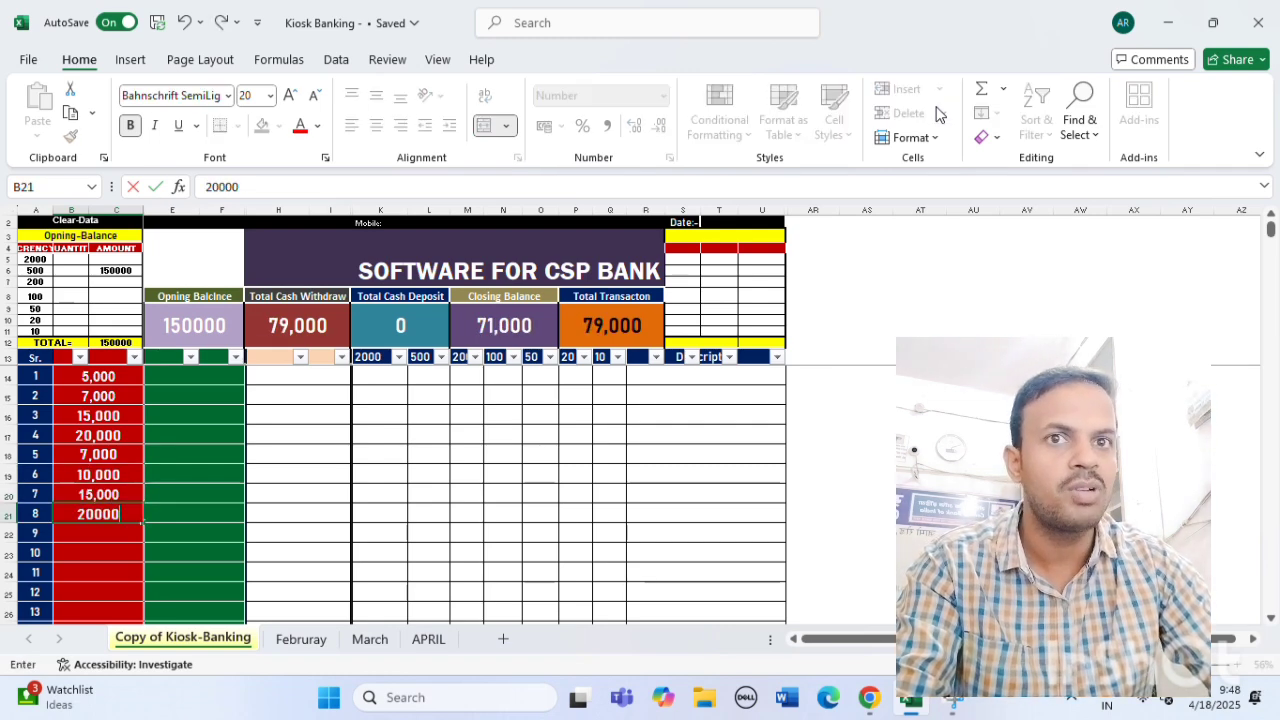
pyautogui.press('Return')
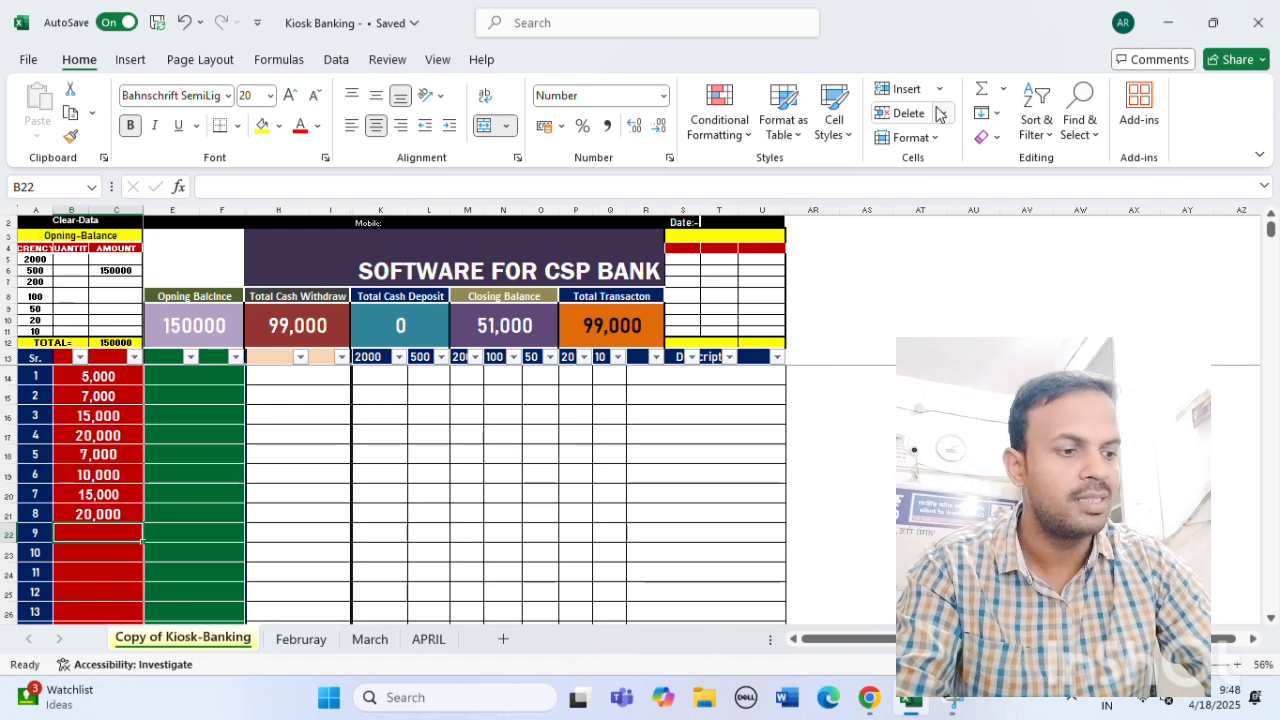
pyautogui.write('2000')
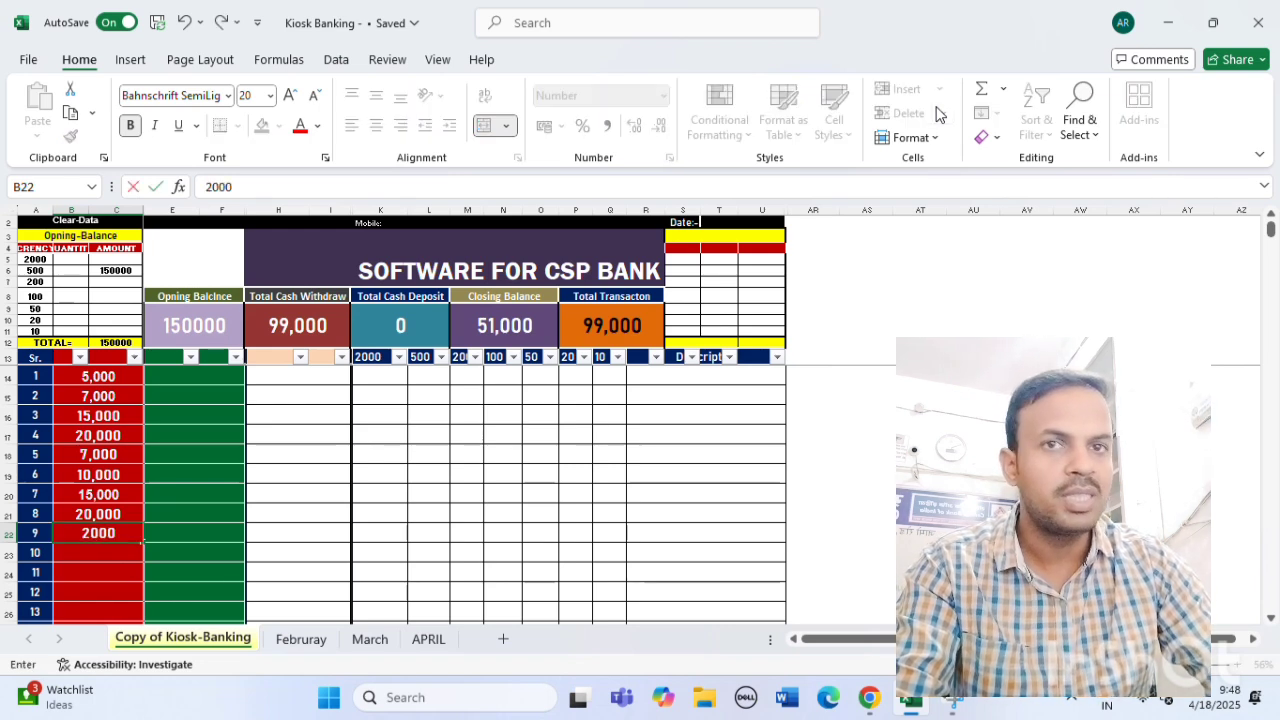
pyautogui.press('Return')
pyautogui.write('5,000')
pyautogui.press('Return')
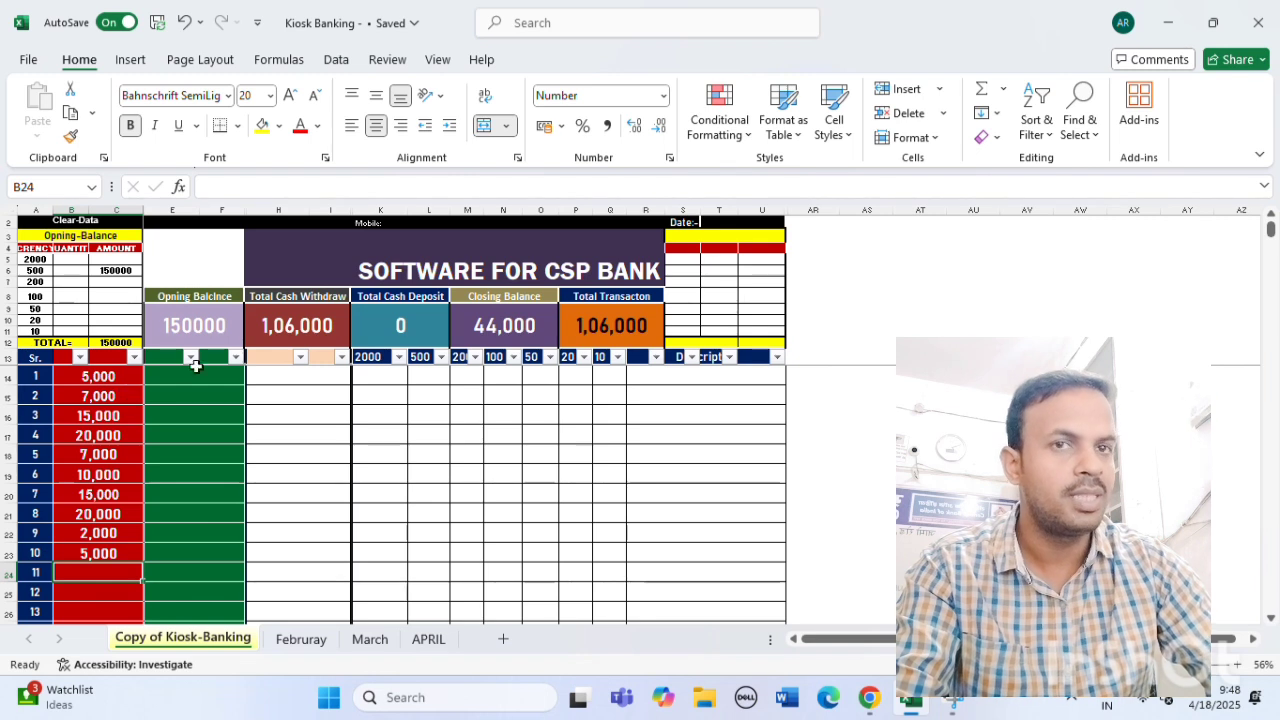
pyautogui.click(299, 319)
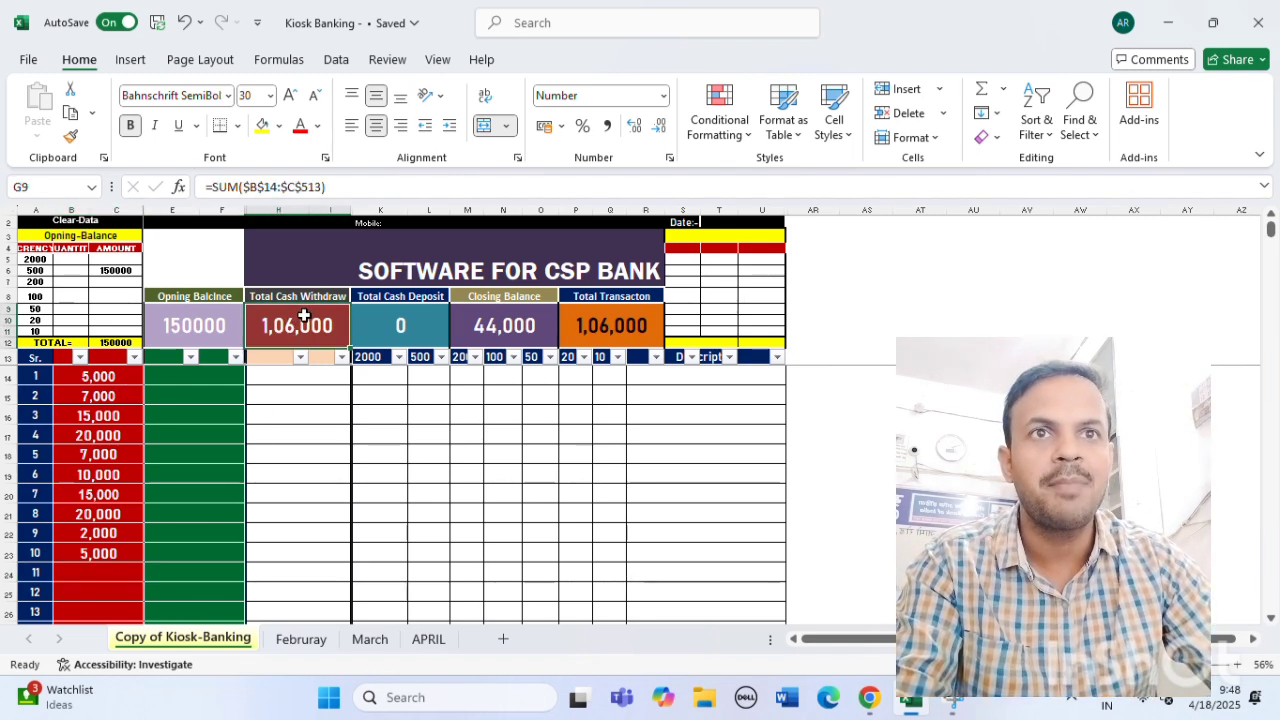
pyautogui.click(306, 411)
pyautogui.click(294, 328)
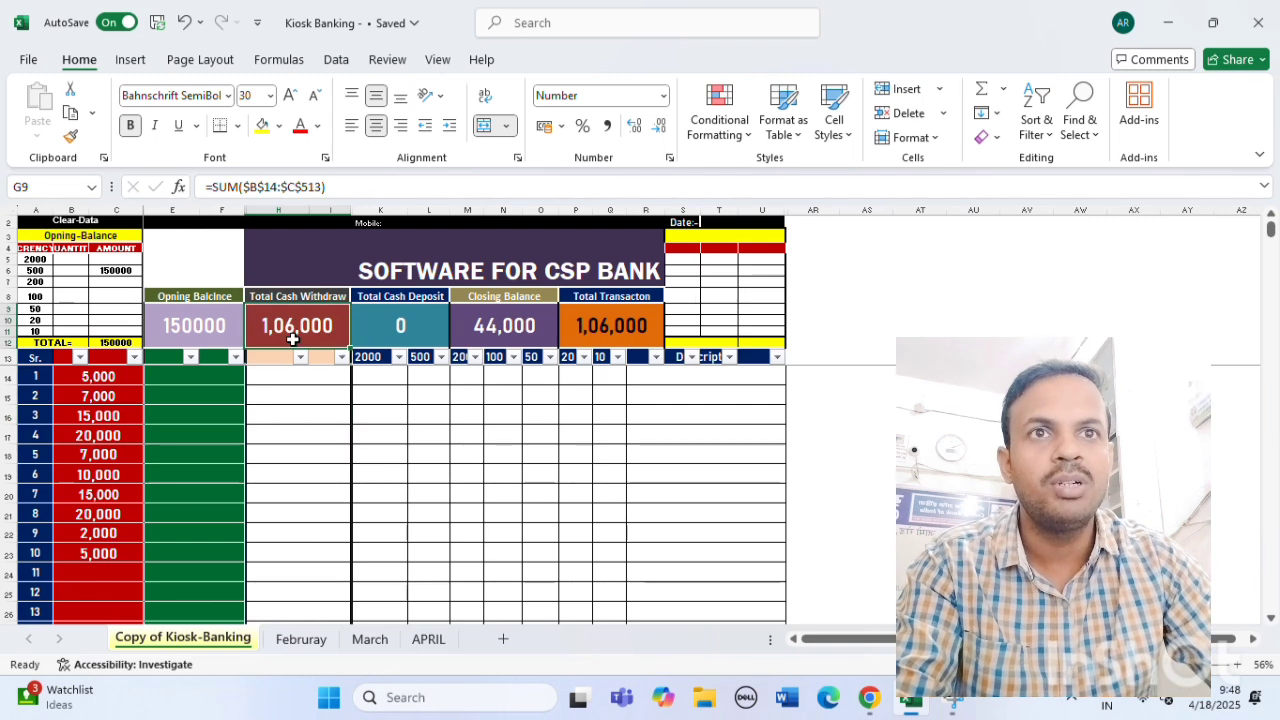
pyautogui.click(303, 394)
pyautogui.click(306, 322)
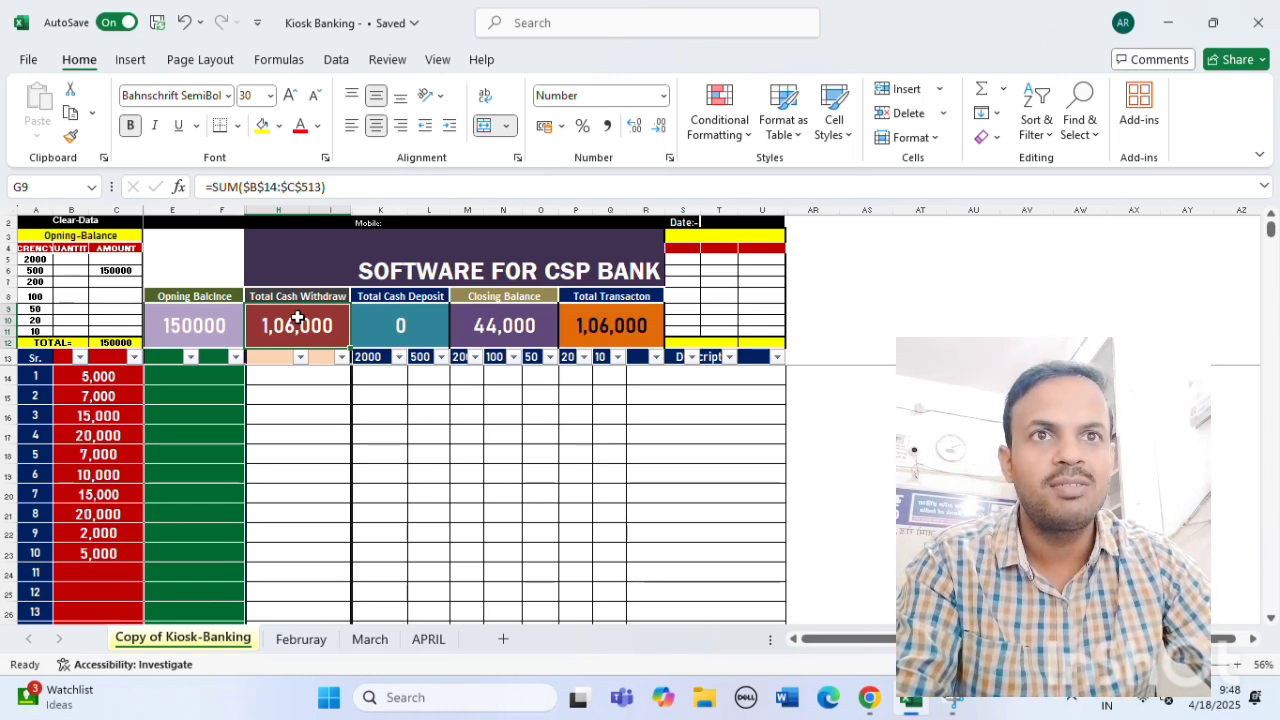
pyautogui.click(194, 322)
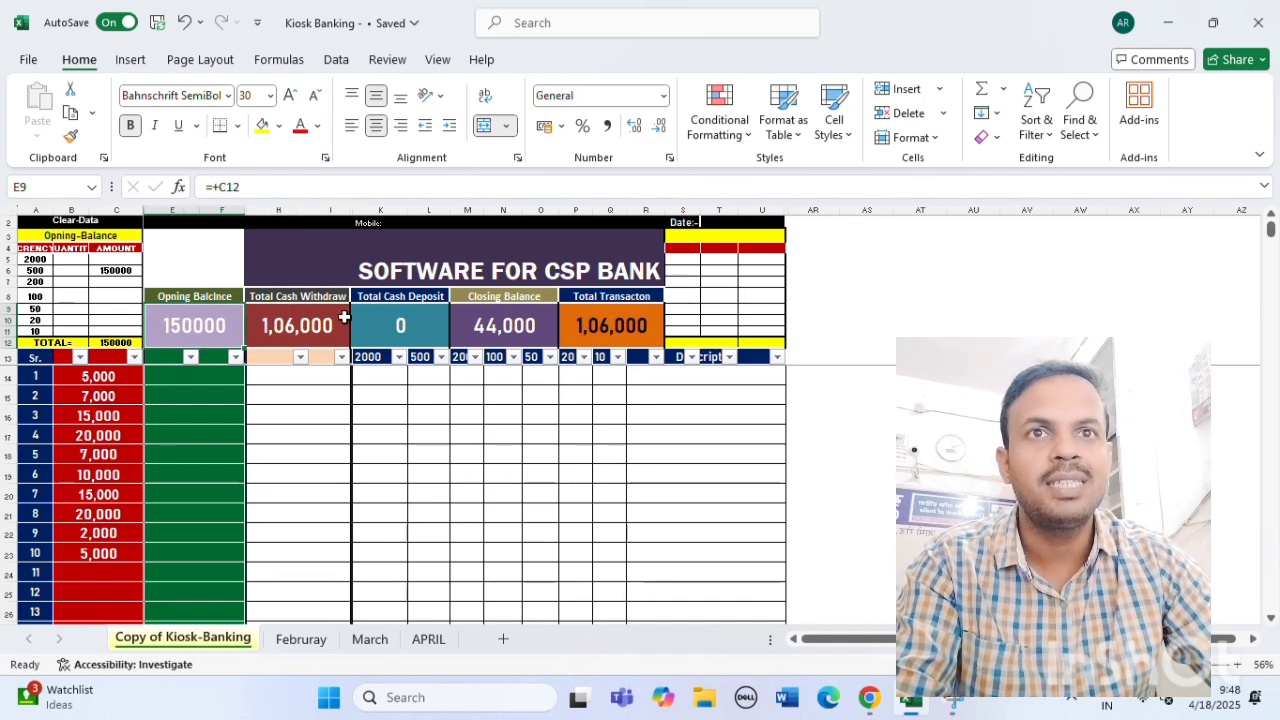
pyautogui.click(313, 325)
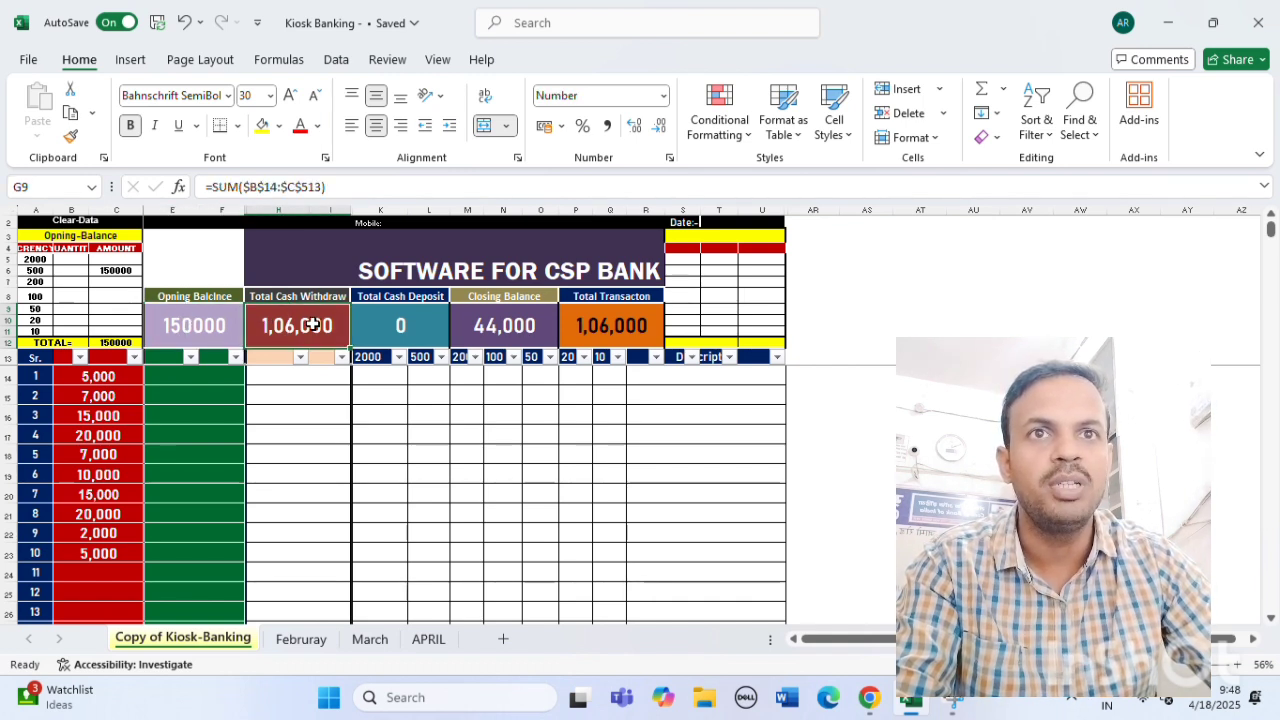
pyautogui.click(510, 326)
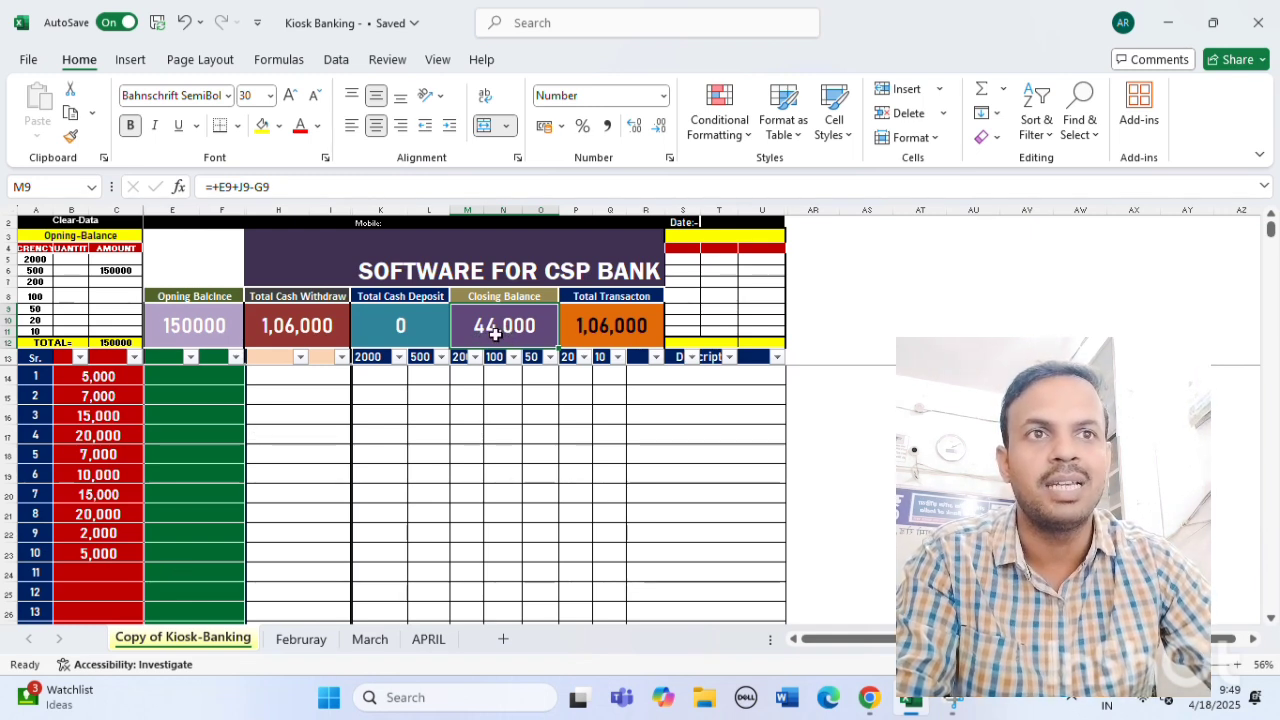
pyautogui.click(195, 571)
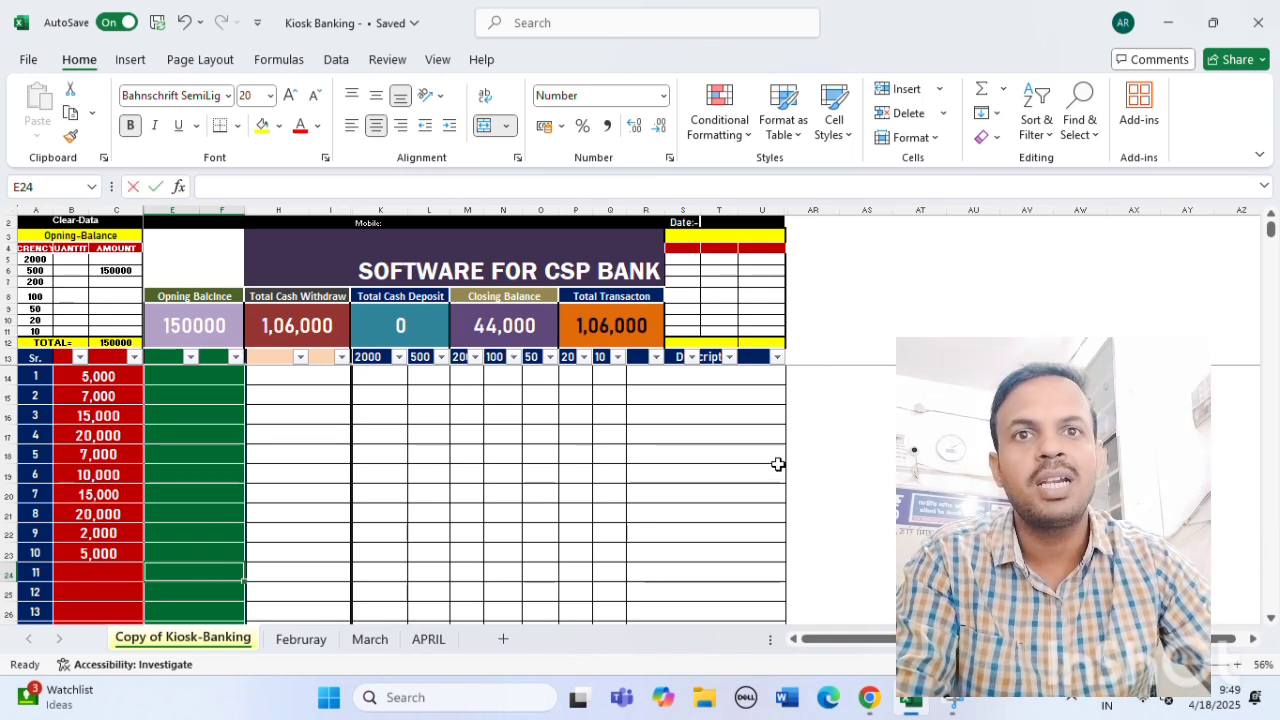
# Enter two 20,000 deposits in E24 and E25.
pyautogui.write('20000')
pyautogui.press('Return')
pyautogui.write('20000')
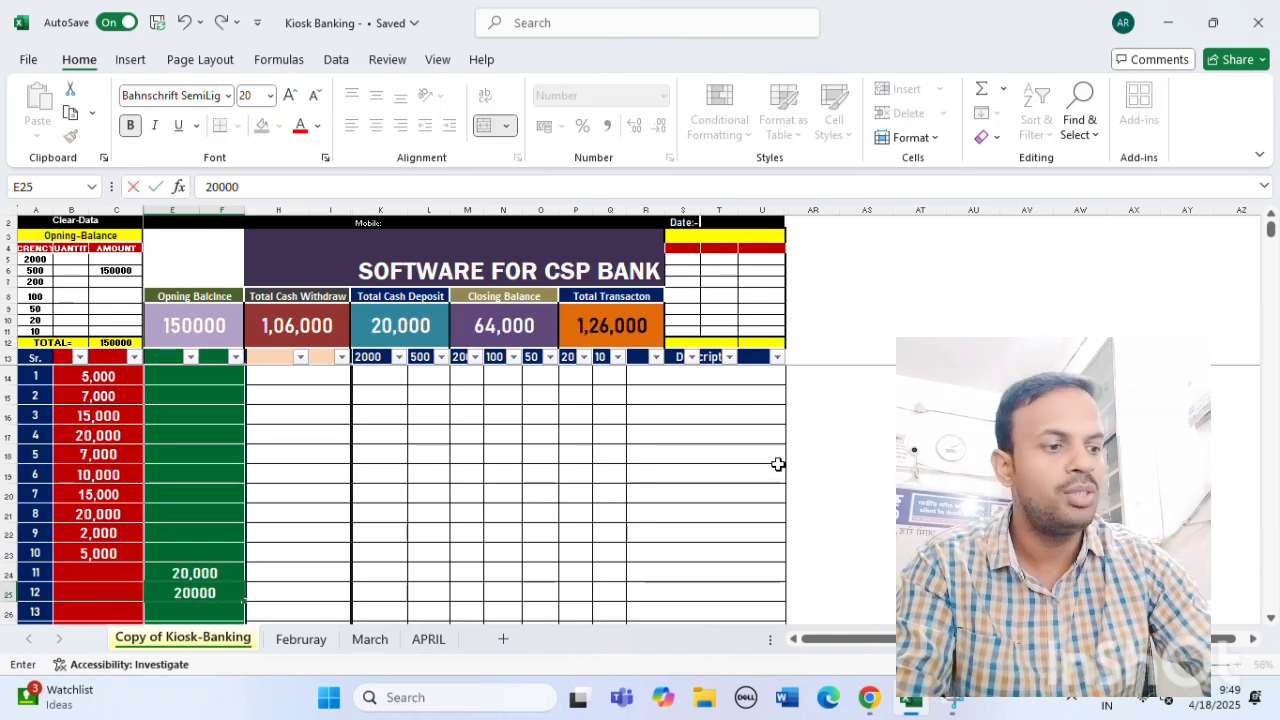
pyautogui.press('Return')
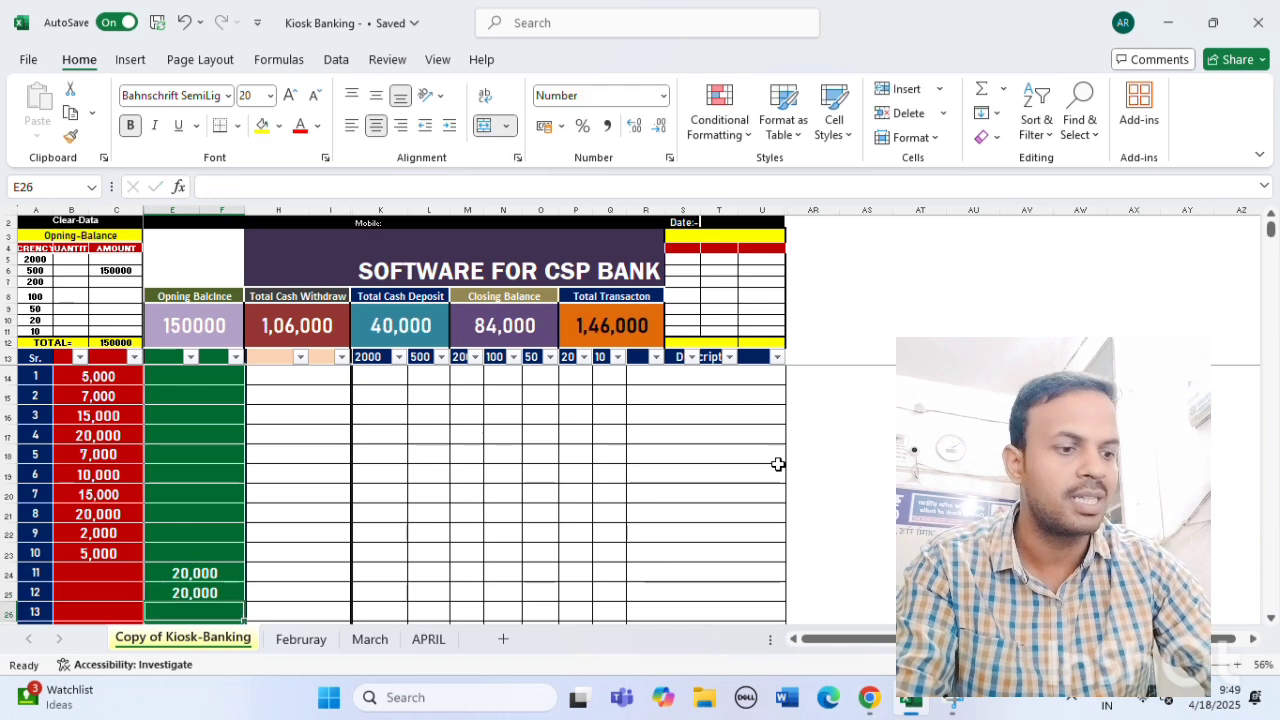
# Check both deposits and the Total Cash Deposit and Closing Balance formulas.
pyautogui.click(212, 573)
pyautogui.click(201, 596)
pyautogui.click(196, 572)
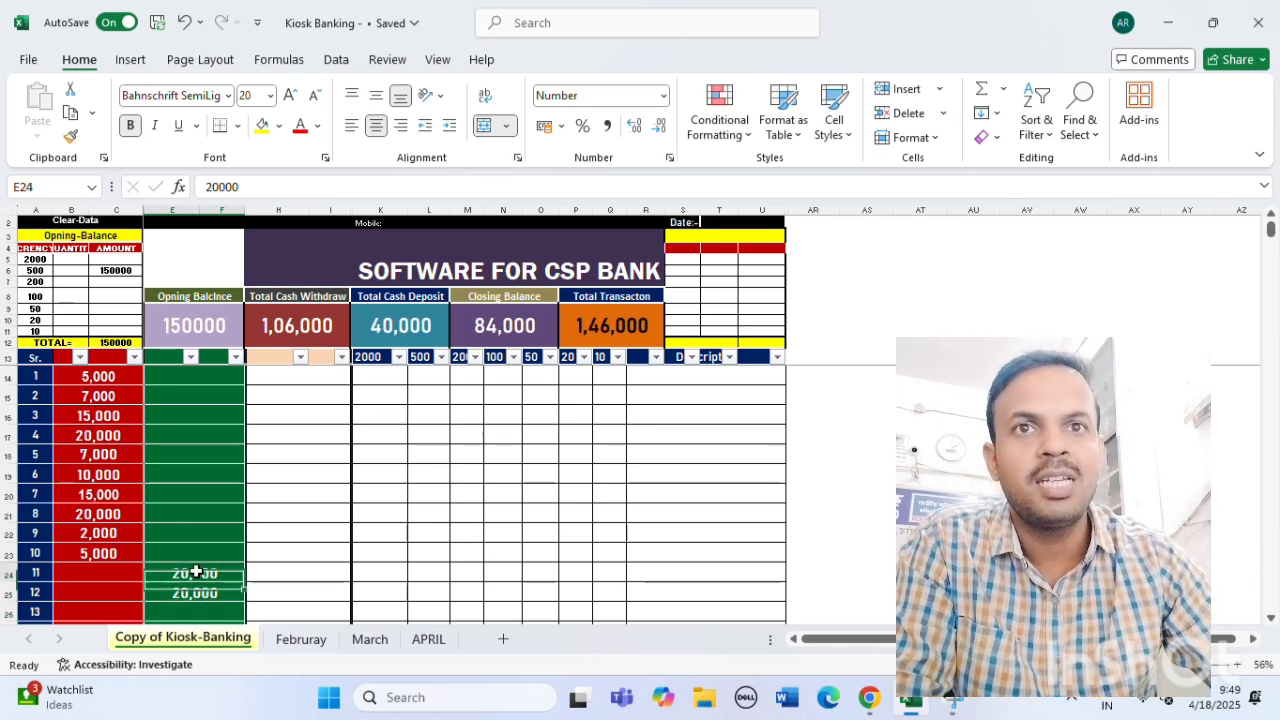
pyautogui.click(198, 594)
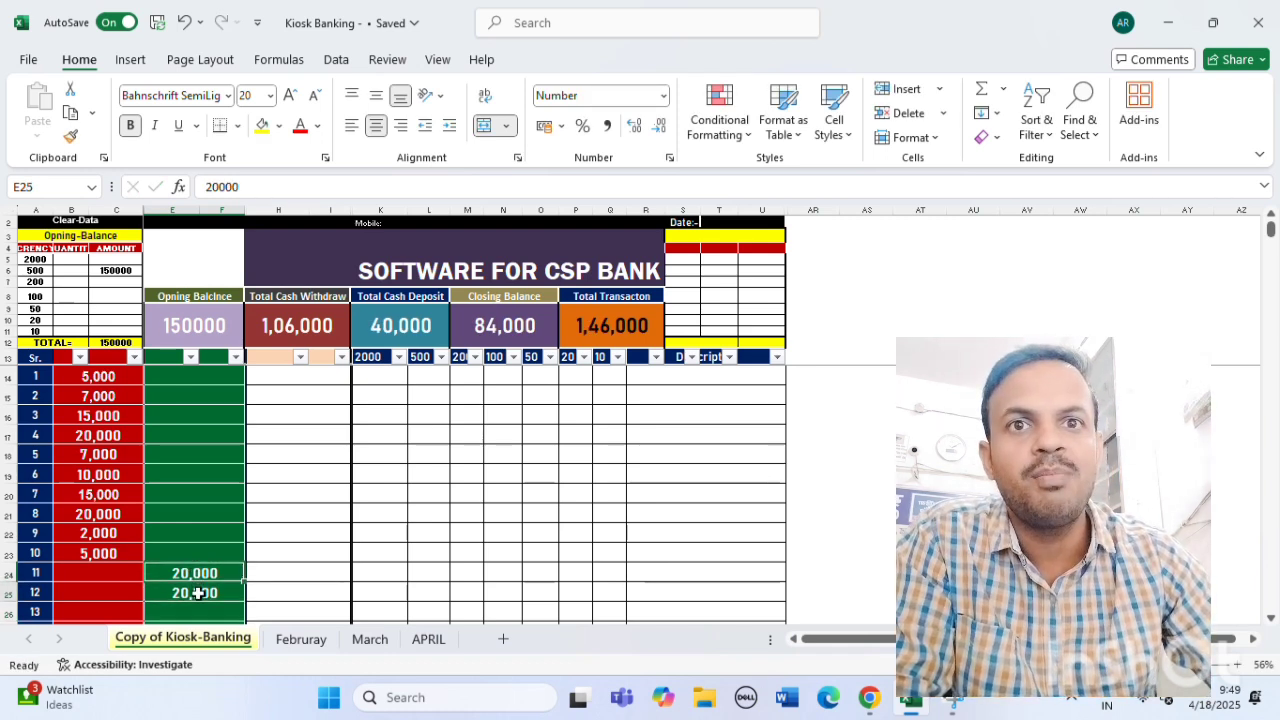
pyautogui.click(386, 325)
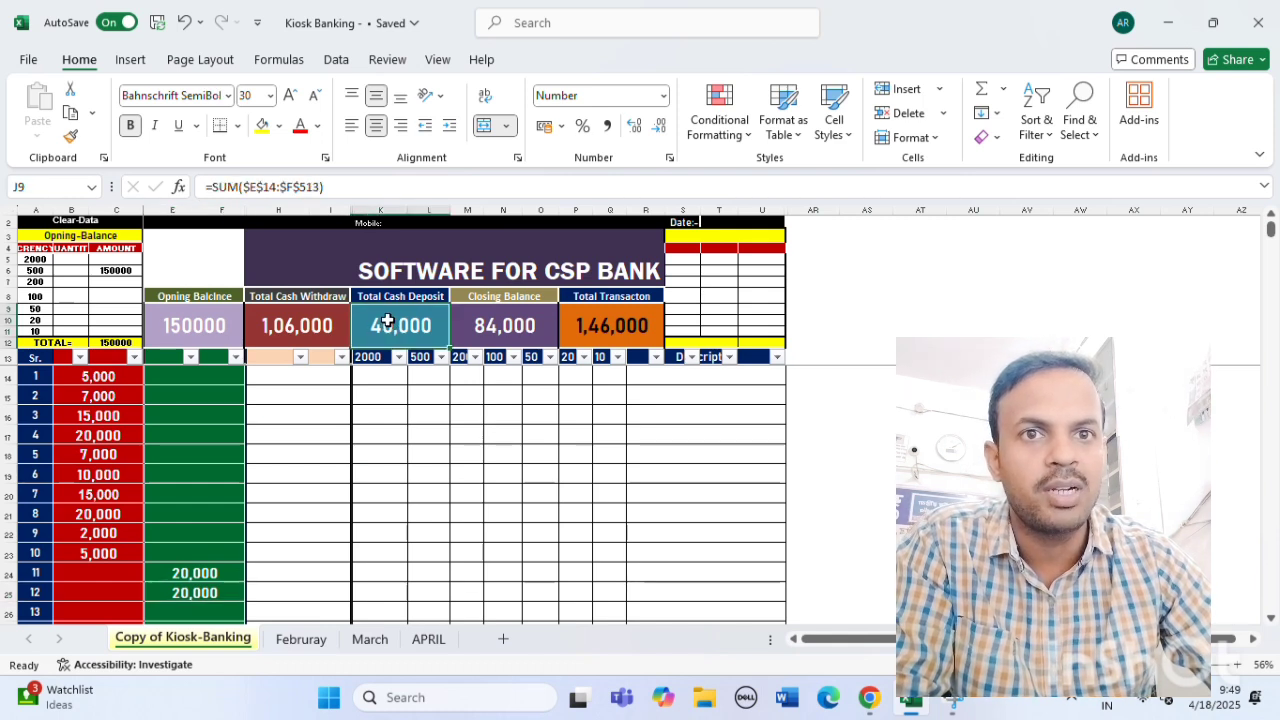
pyautogui.click(397, 408)
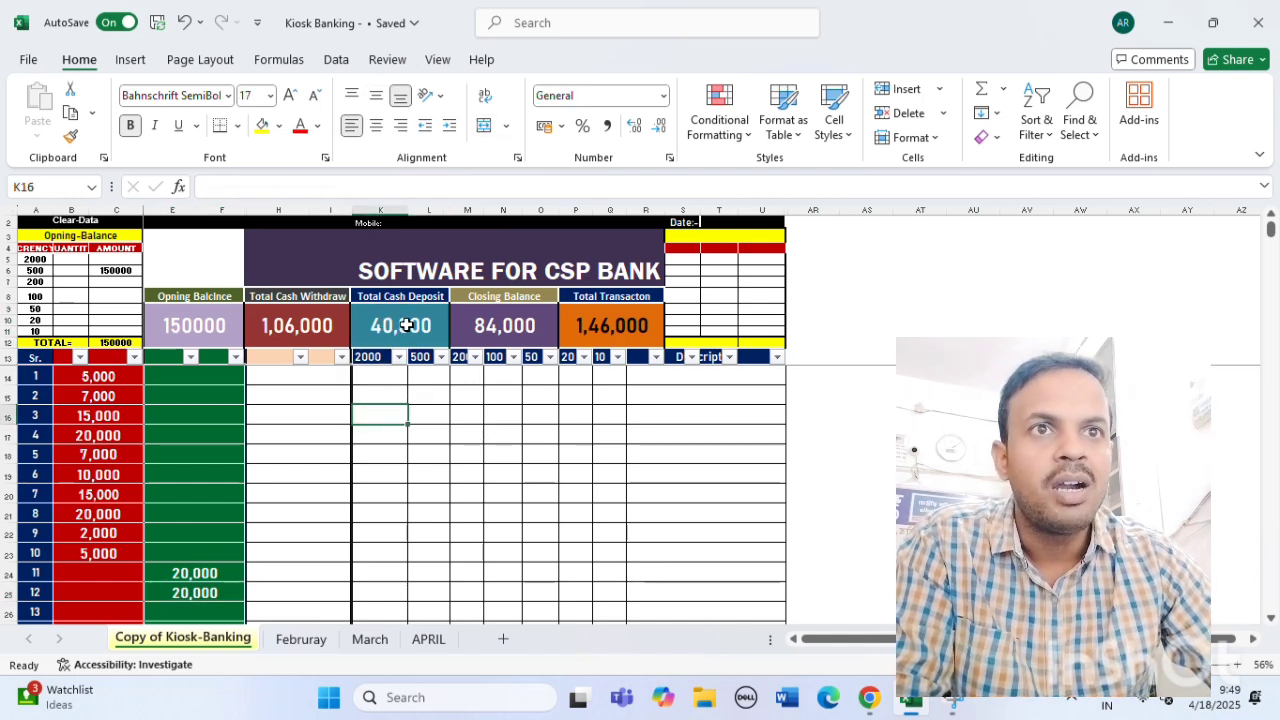
pyautogui.click(407, 325)
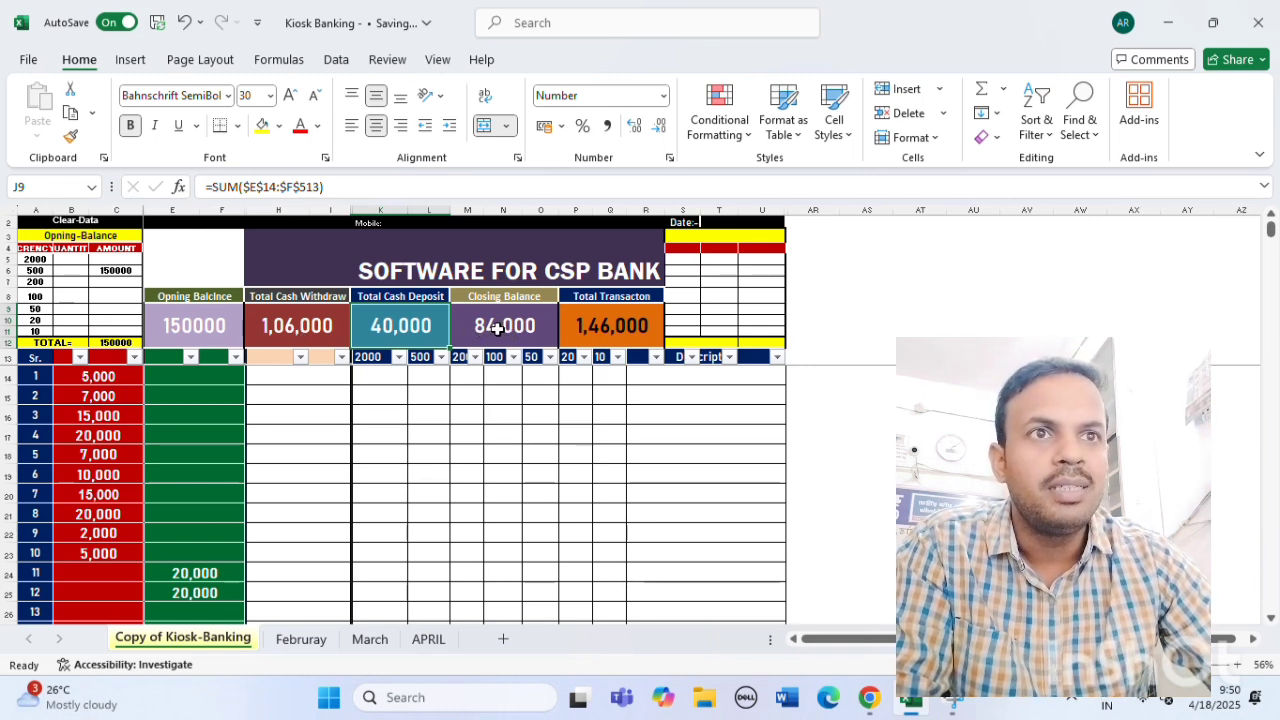
pyautogui.click(497, 328)
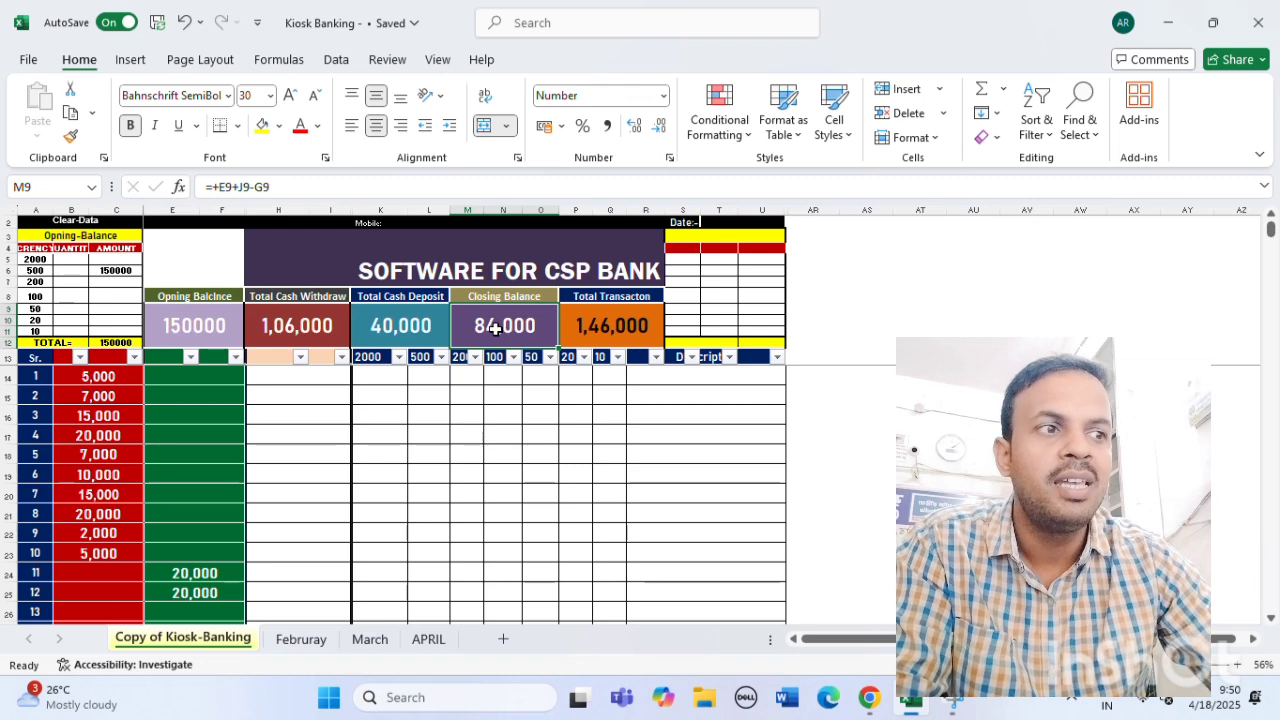
# Enter withdrawals of 15,000 and 20,000 in B26 and B27.
pyautogui.scroll(-1, 286, 520)
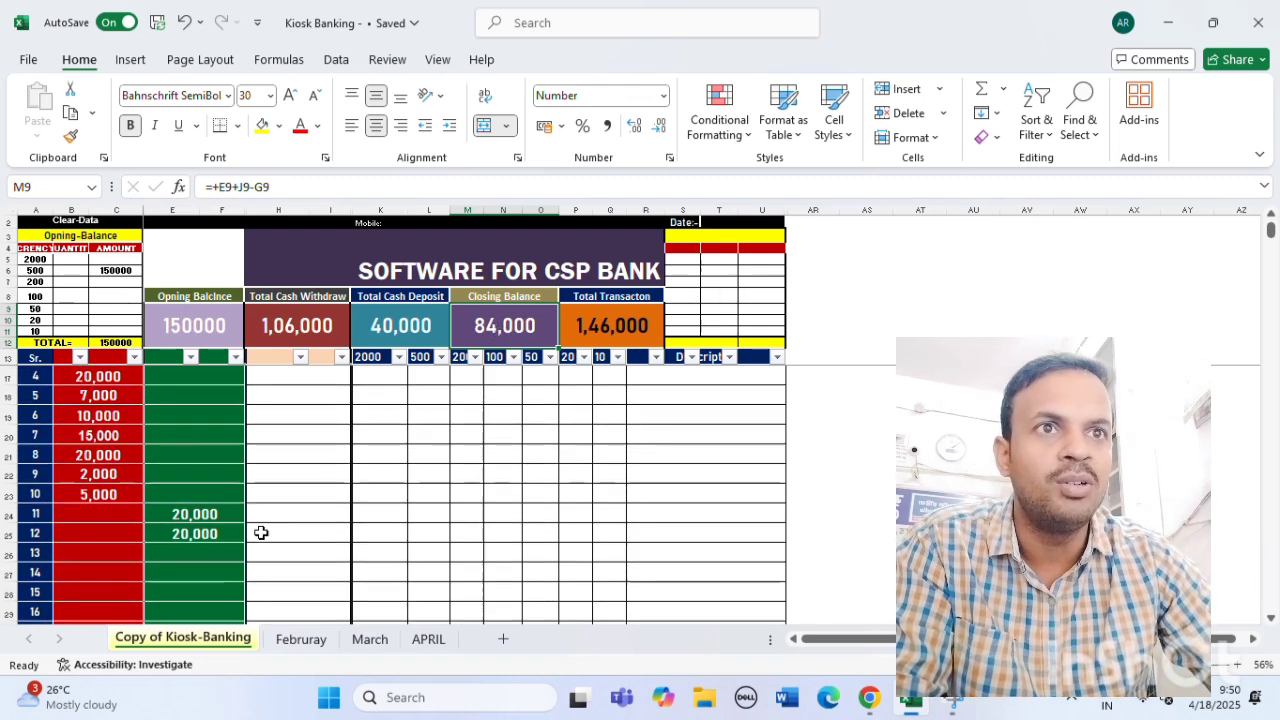
pyautogui.click(89, 551)
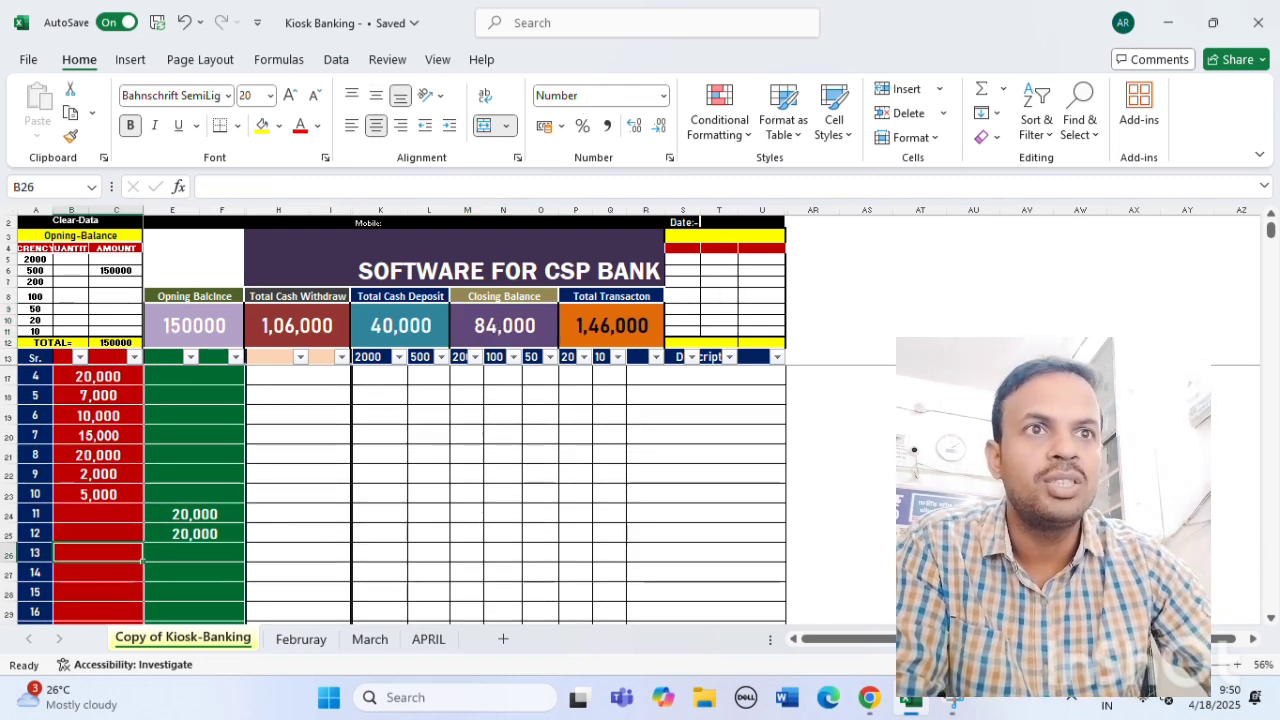
pyautogui.write('15,000')
pyautogui.press('Return')
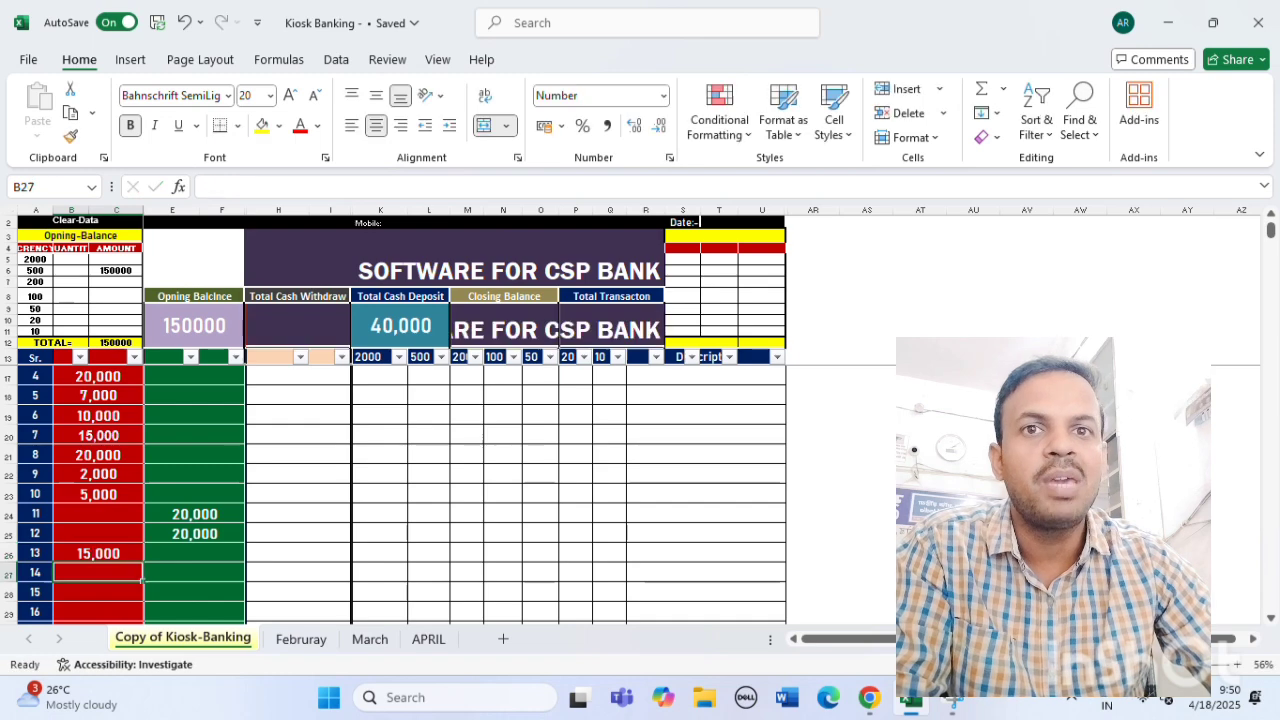
pyautogui.write('20000')
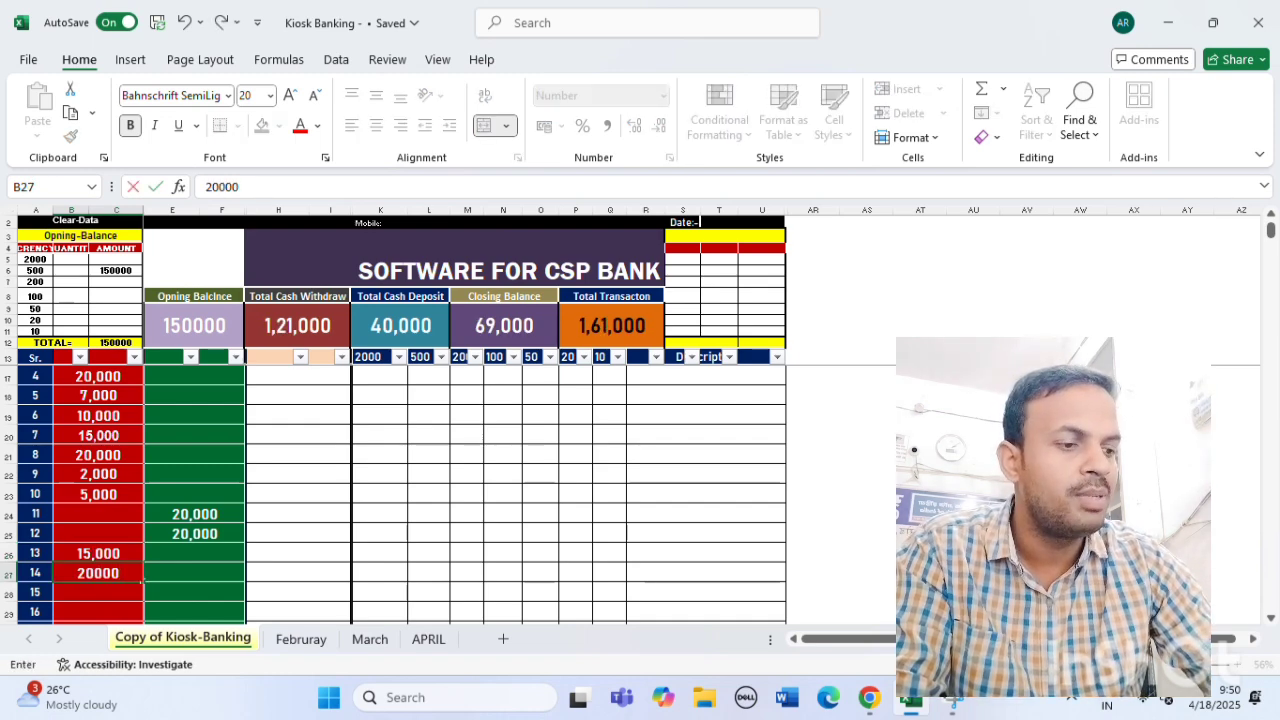
pyautogui.press('Return')
# Add 5,000 and 10,000 withdrawals and check the Closing Balance now reads 34,000.
pyautogui.write('50000')
pyautogui.press('BackSpace')
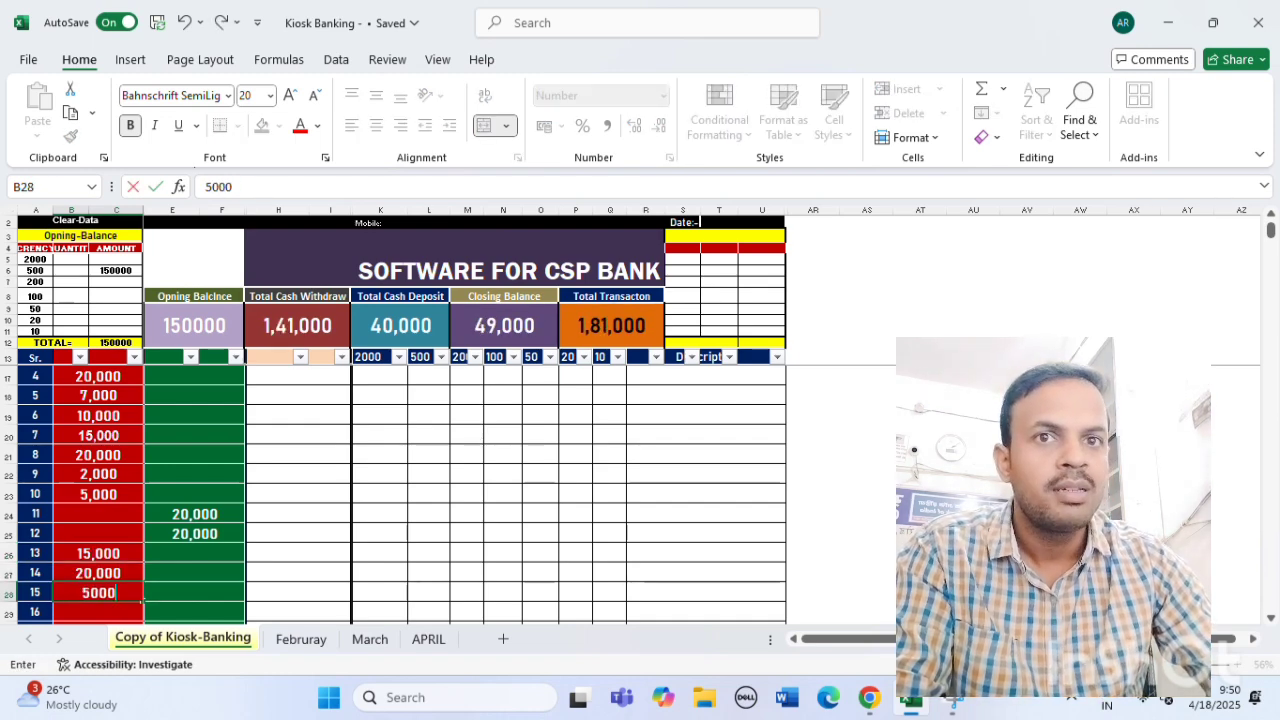
pyautogui.press('Return')
pyautogui.write('10000')
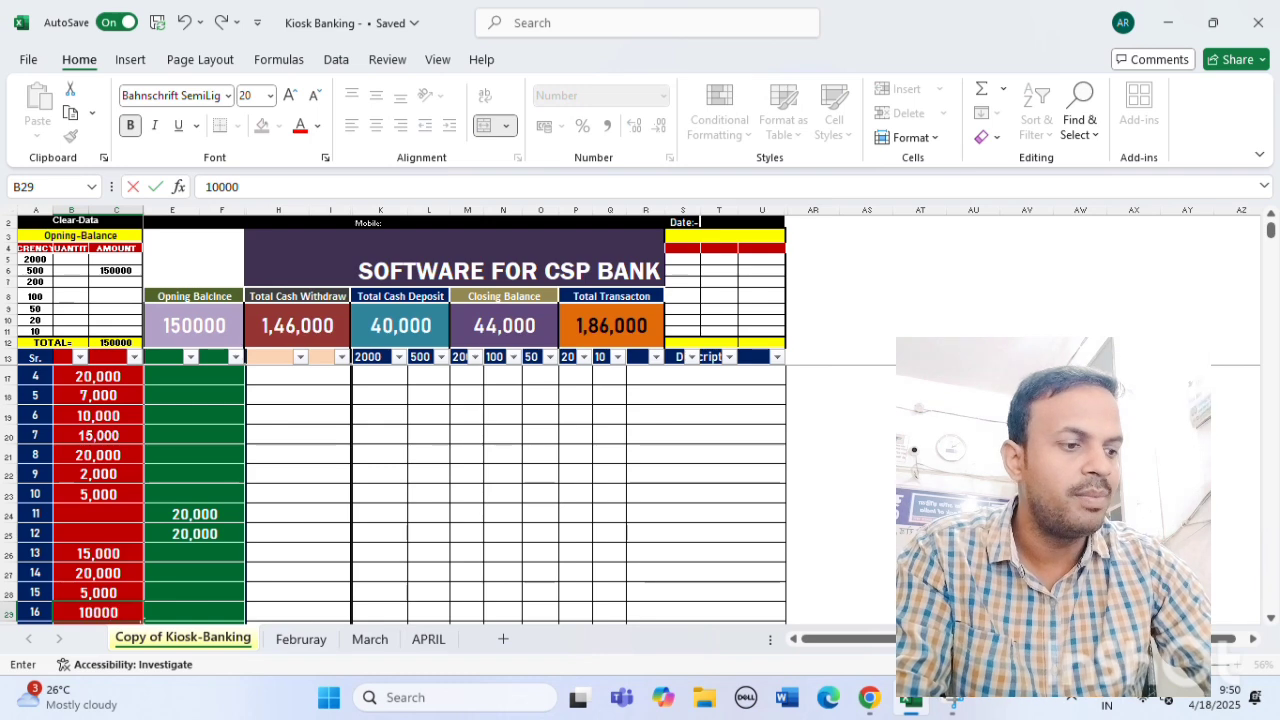
pyautogui.press('Return')
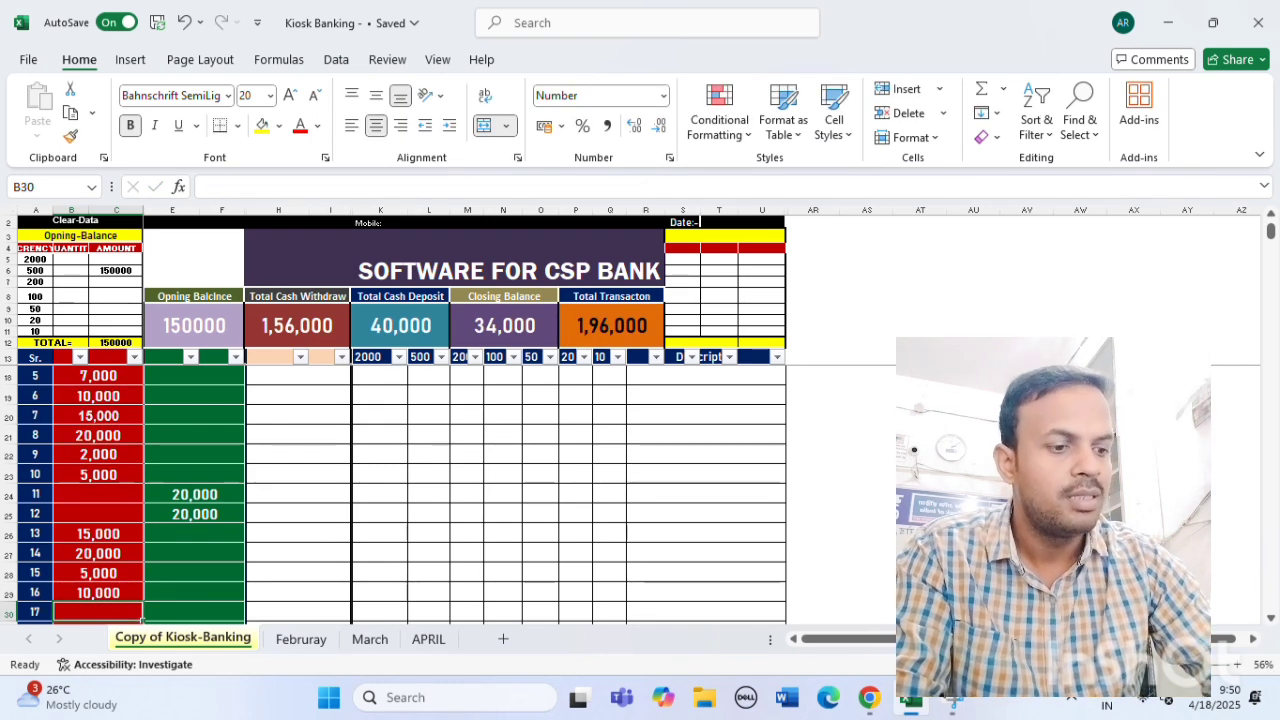
pyautogui.click(501, 318)
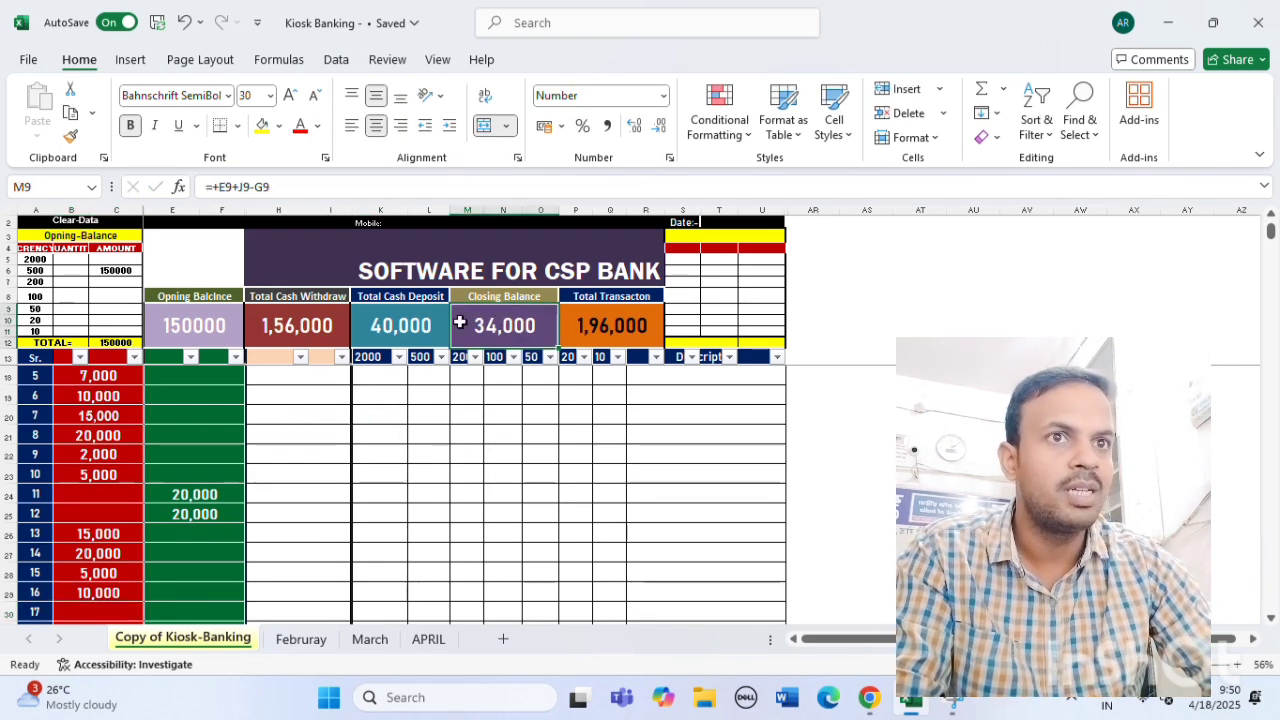
pyautogui.click(122, 271)
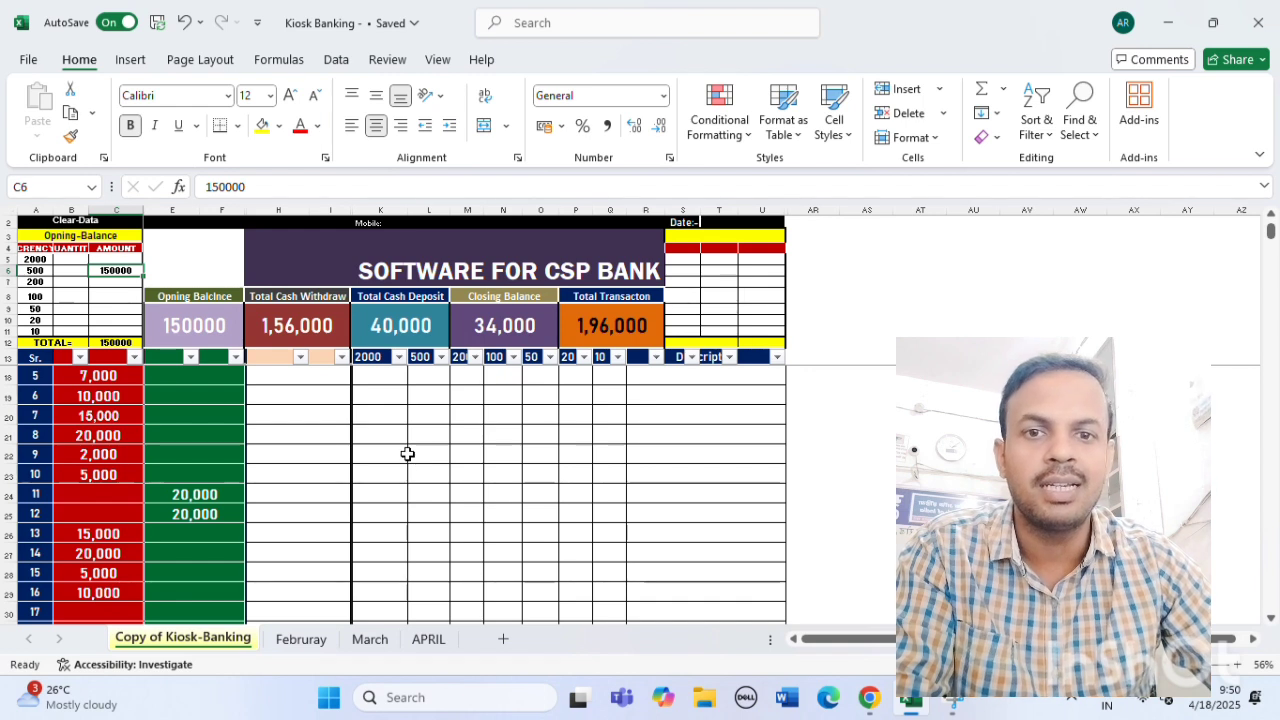
# Change the opening amount in C6 from 150000 to 350000, raising Closing Balance to 2,34,000.
pyautogui.click(125, 294)
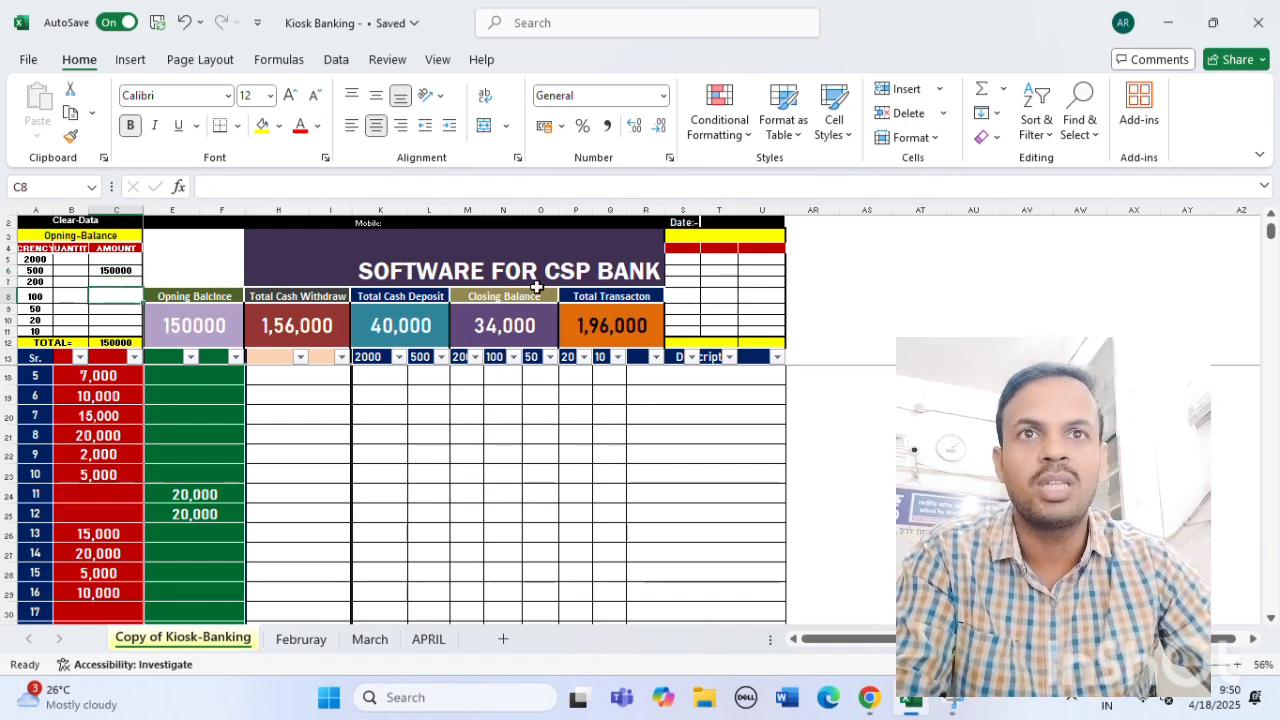
pyautogui.click(122, 270)
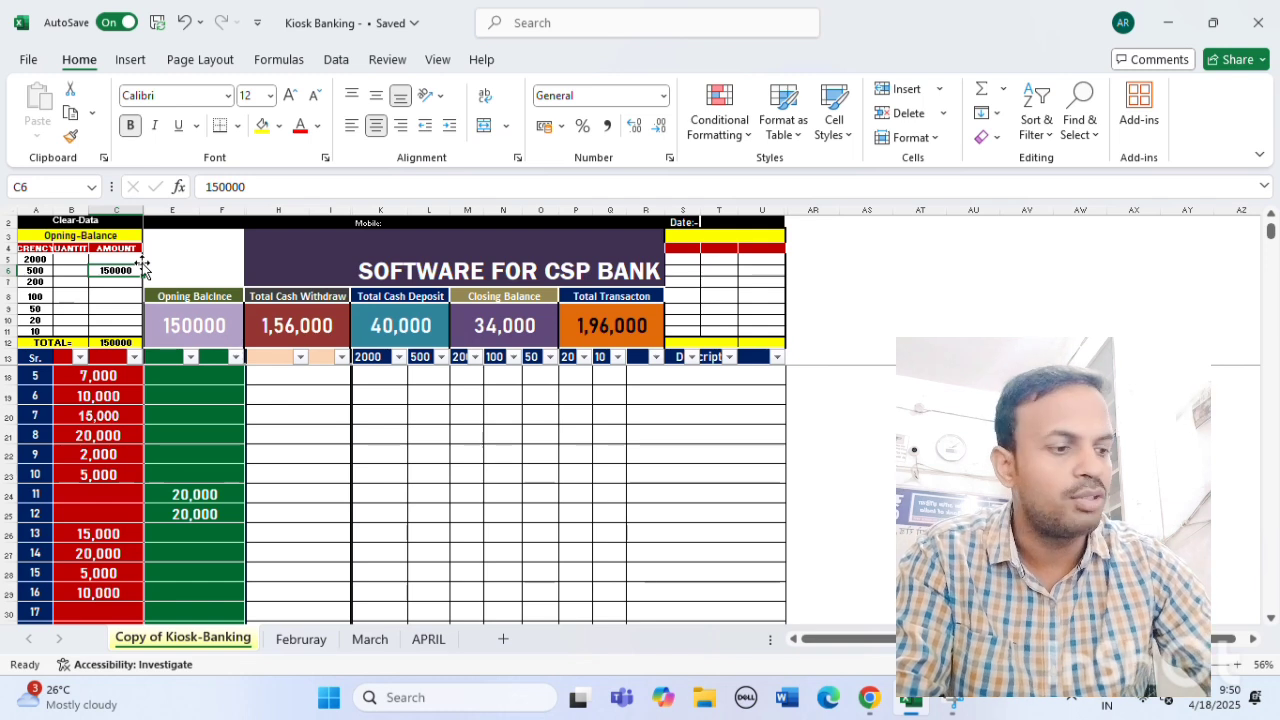
pyautogui.click(287, 185)
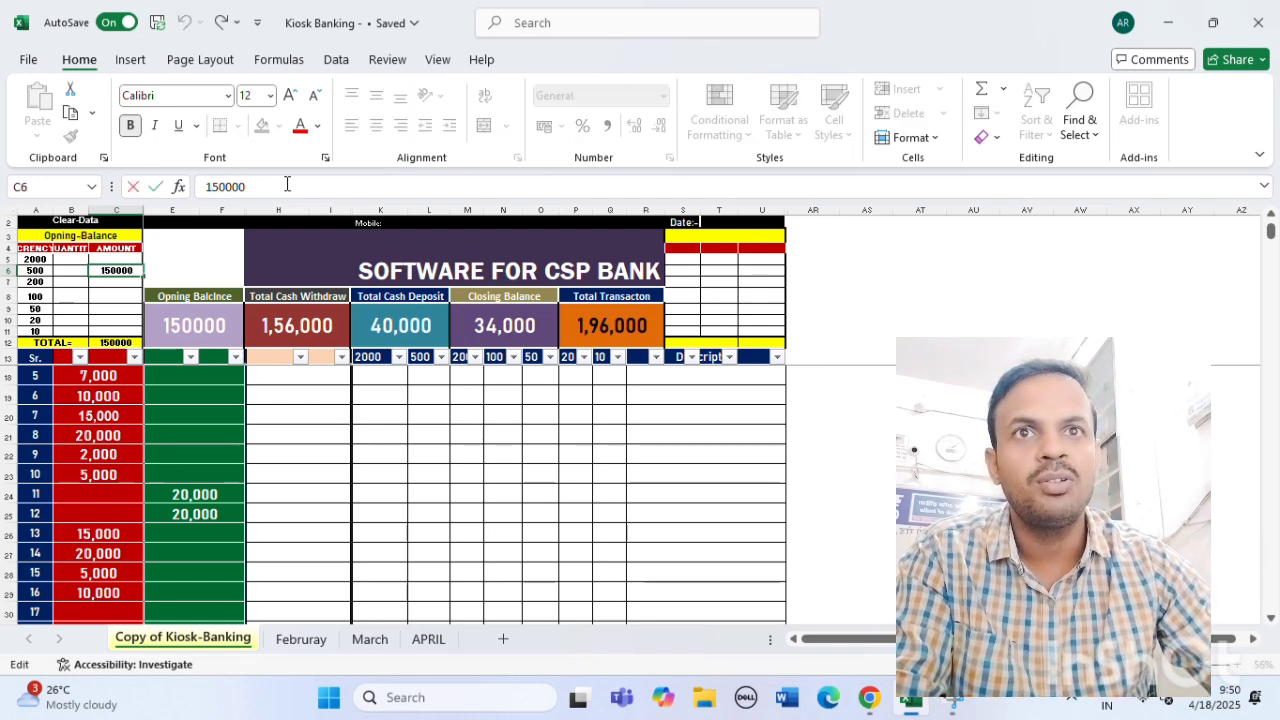
pyautogui.press('BackSpace')
pyautogui.press('BackSpace')
pyautogui.press('BackSpace')
pyautogui.press('BackSpace')
pyautogui.press('BackSpace')
pyautogui.press('BackSpace')
pyautogui.write('35')
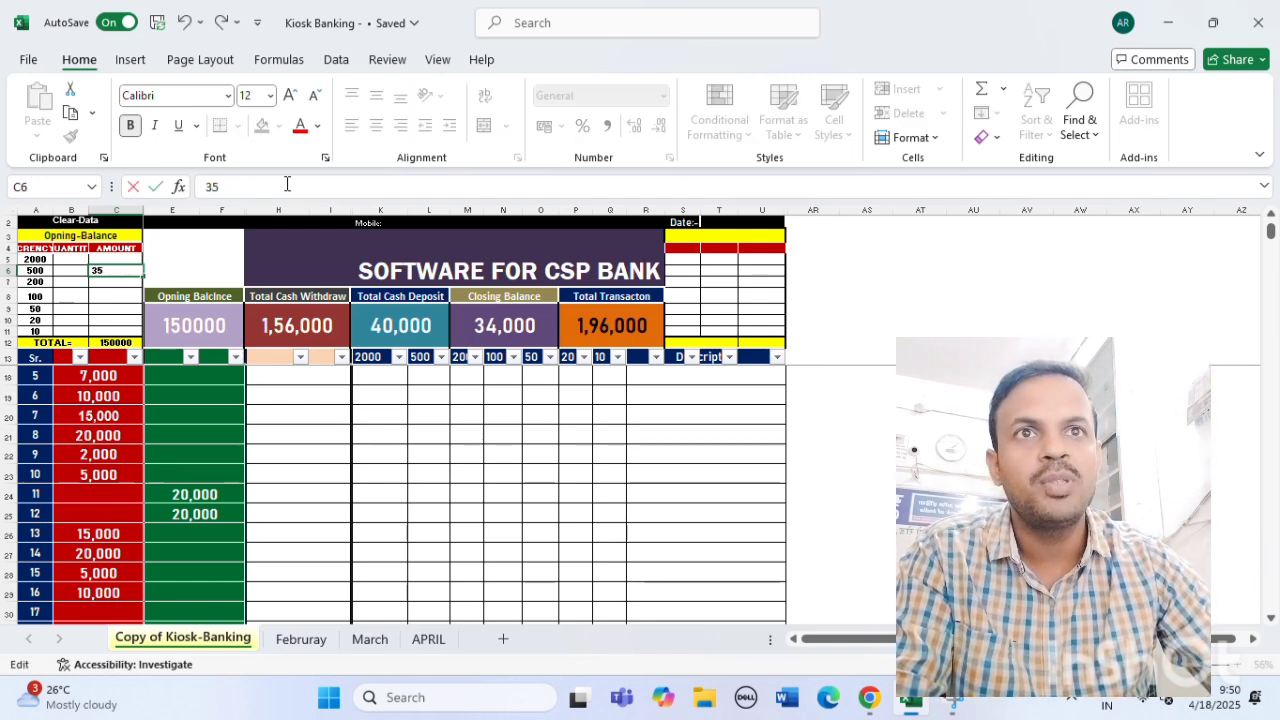
pyautogui.write('0000')
pyautogui.click(378, 553)
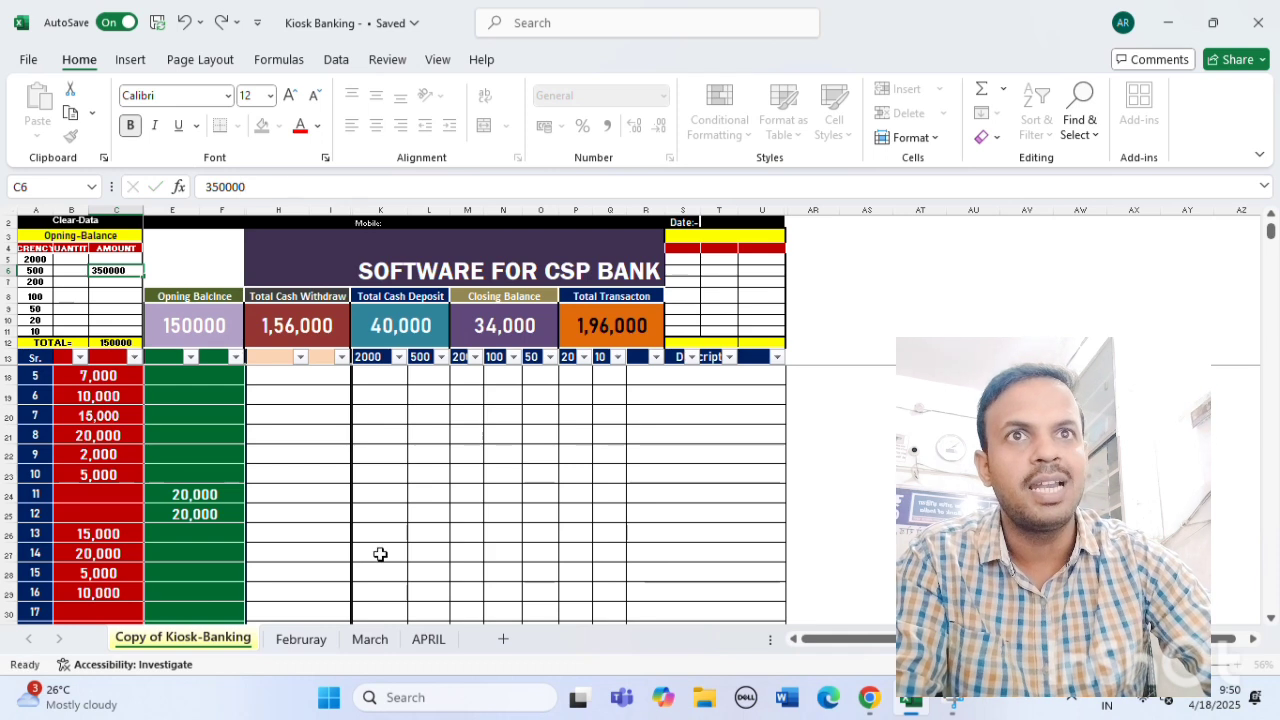
pyautogui.click(117, 270)
pyautogui.click(112, 281)
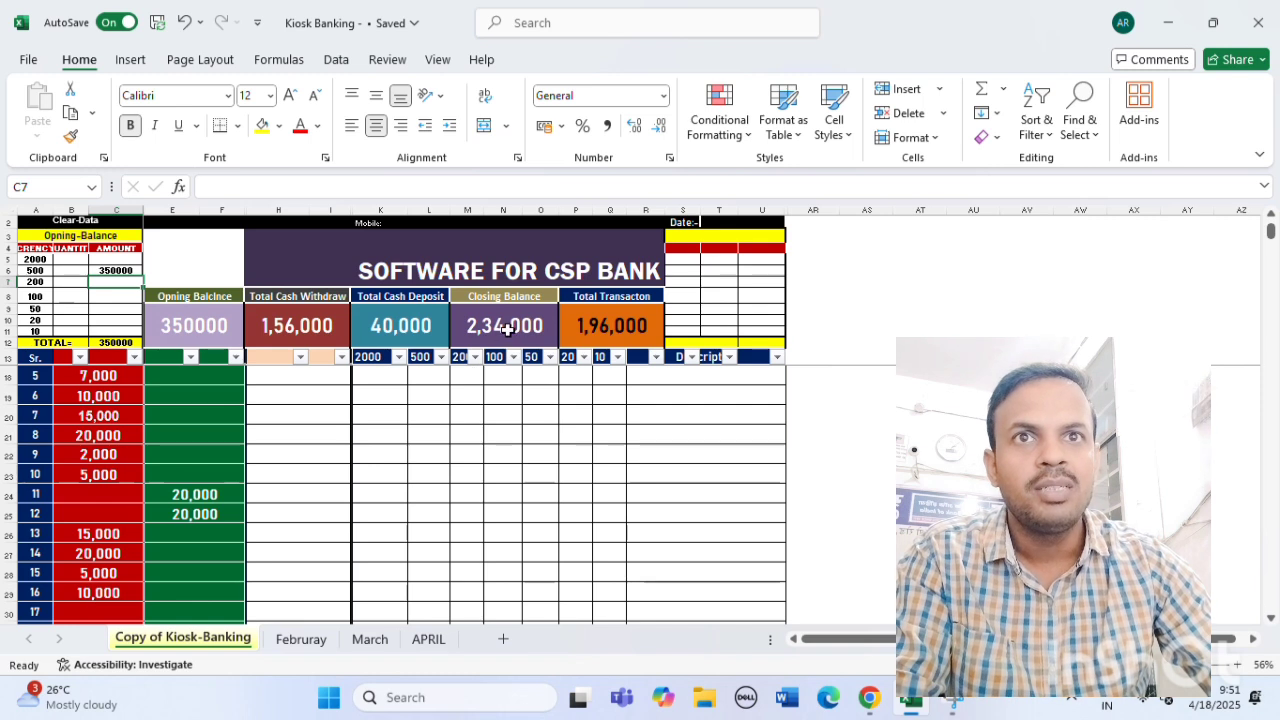
pyautogui.click(114, 268)
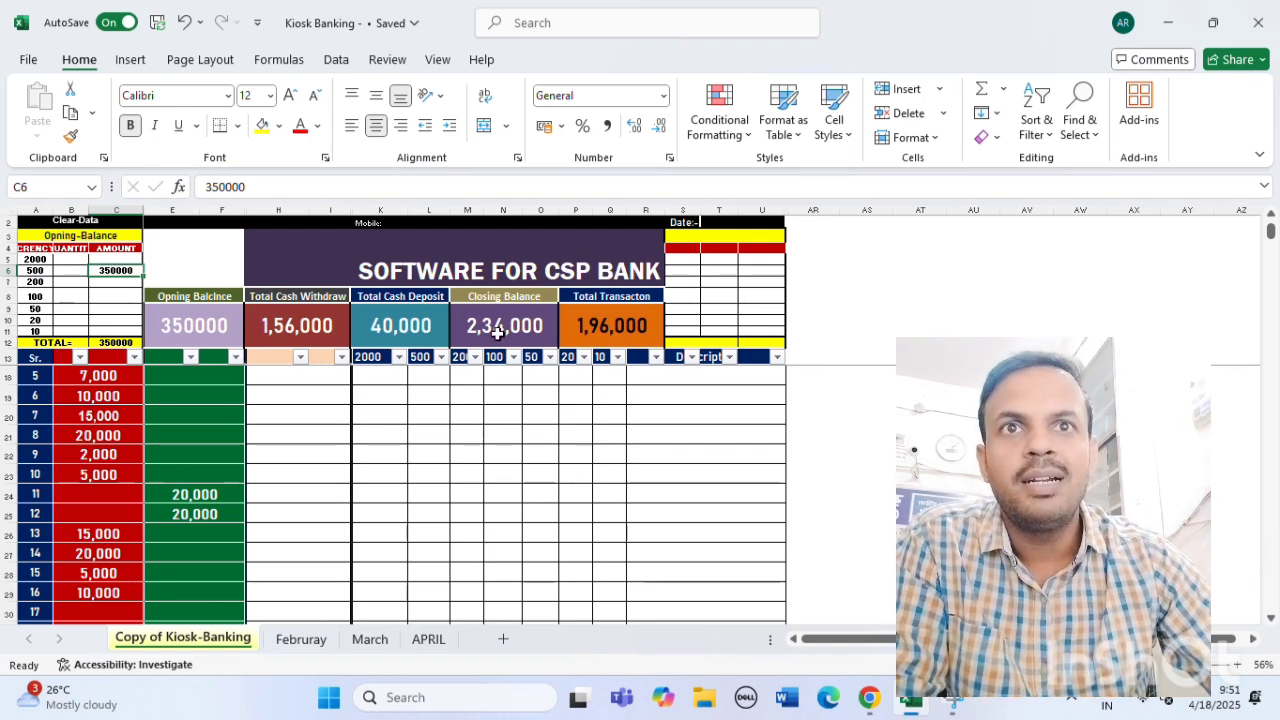
pyautogui.click(114, 612)
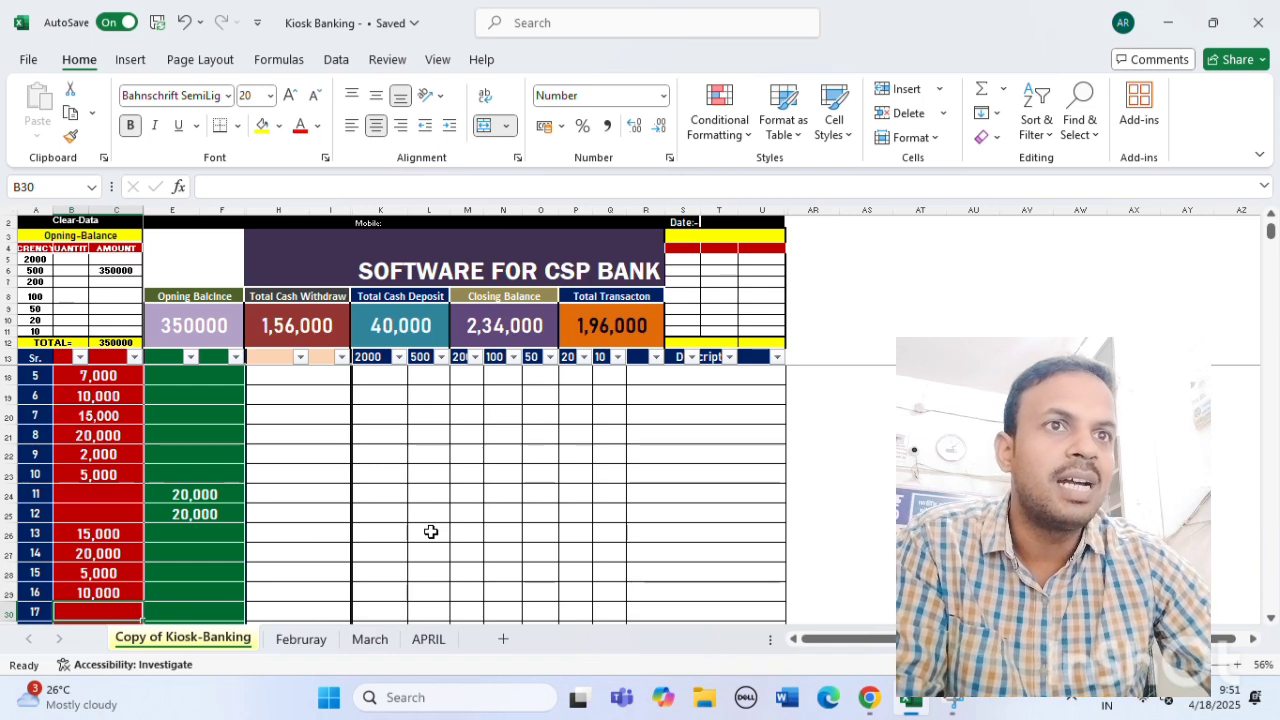
pyautogui.click(512, 325)
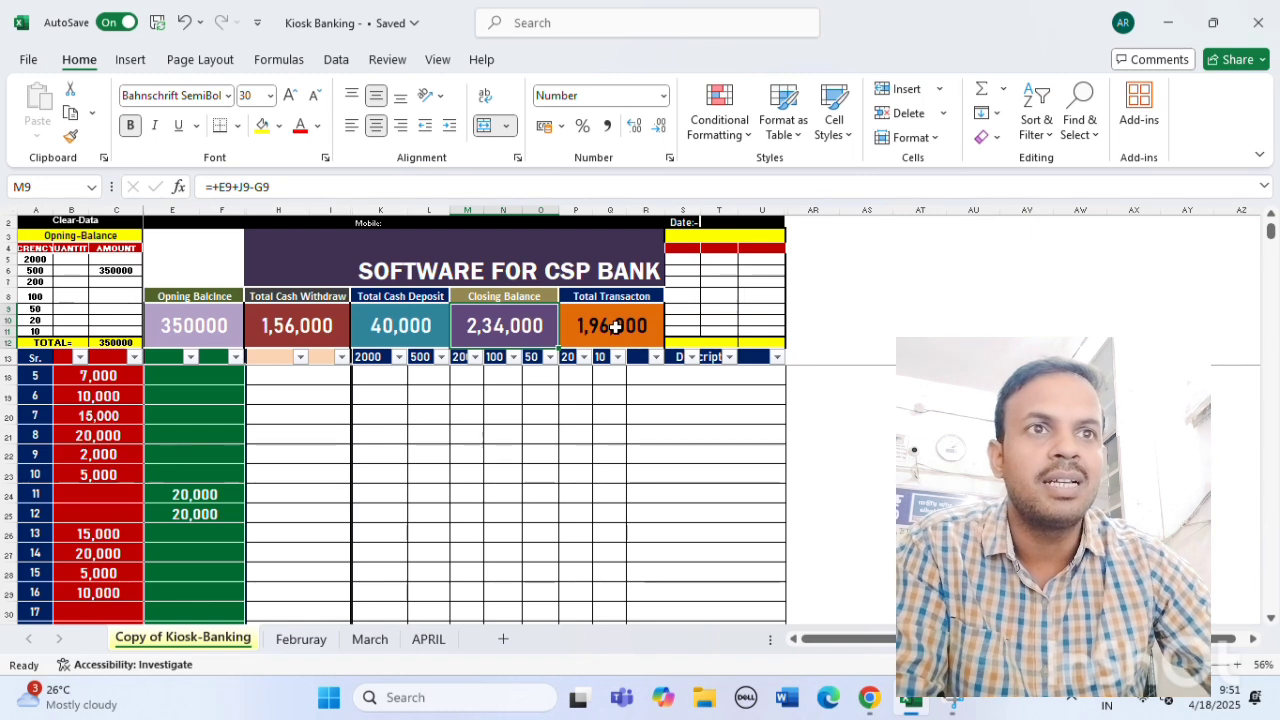
pyautogui.click(300, 327)
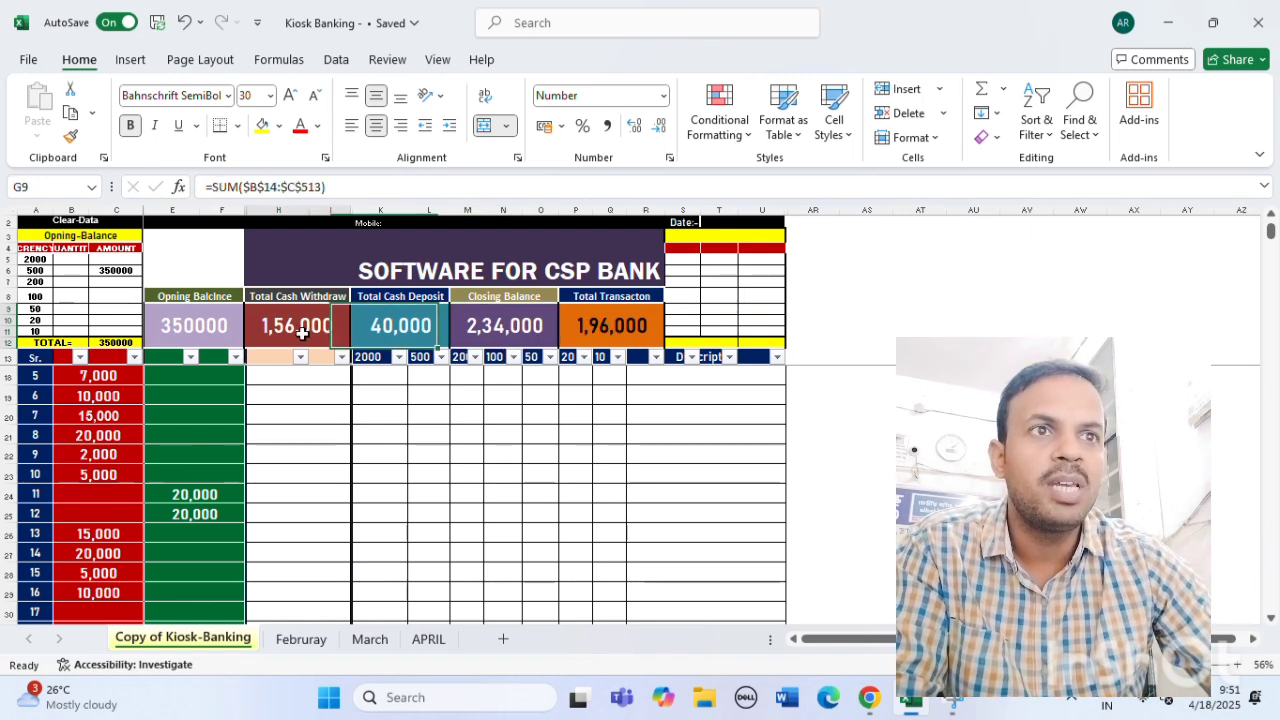
pyautogui.click(405, 328)
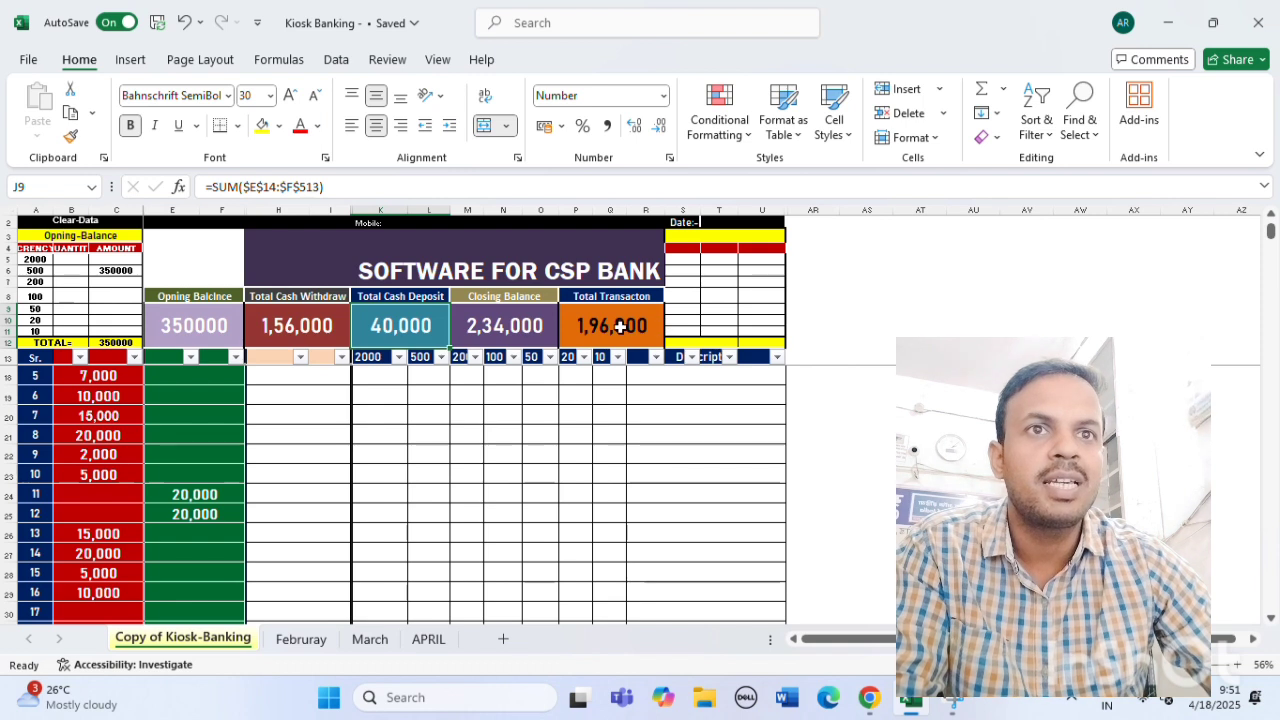
pyautogui.click(620, 326)
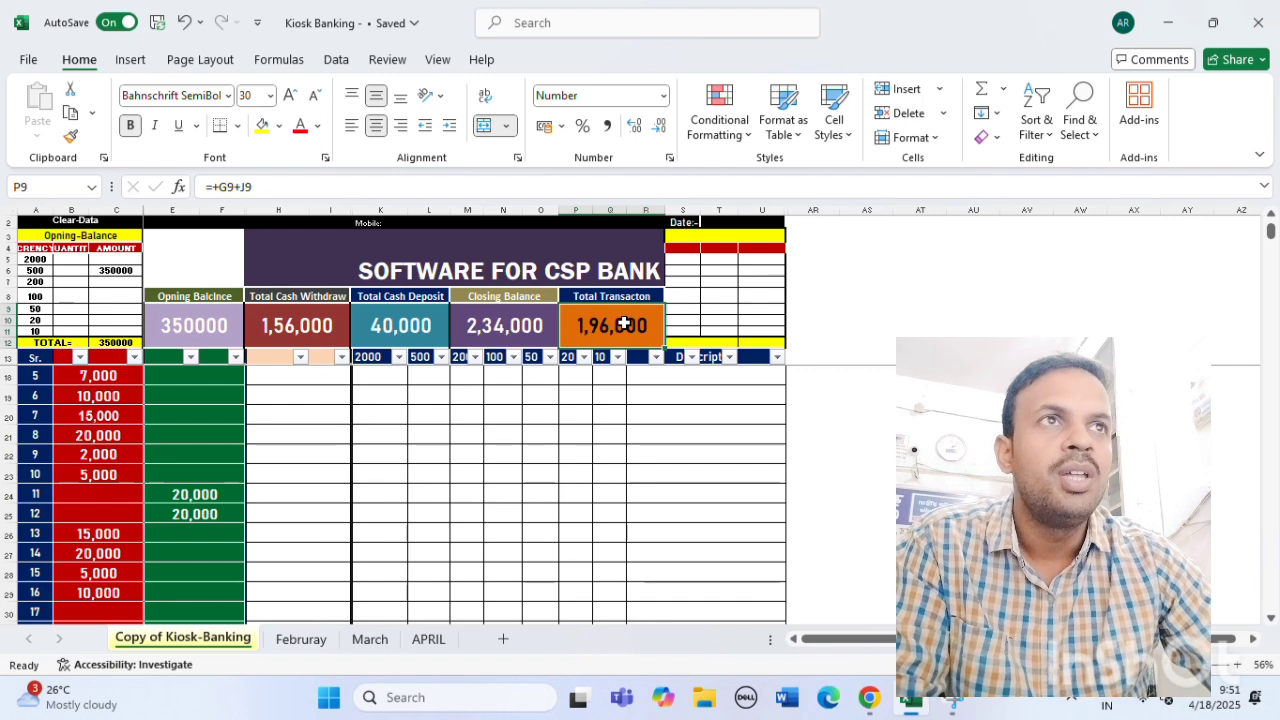
pyautogui.click(306, 322)
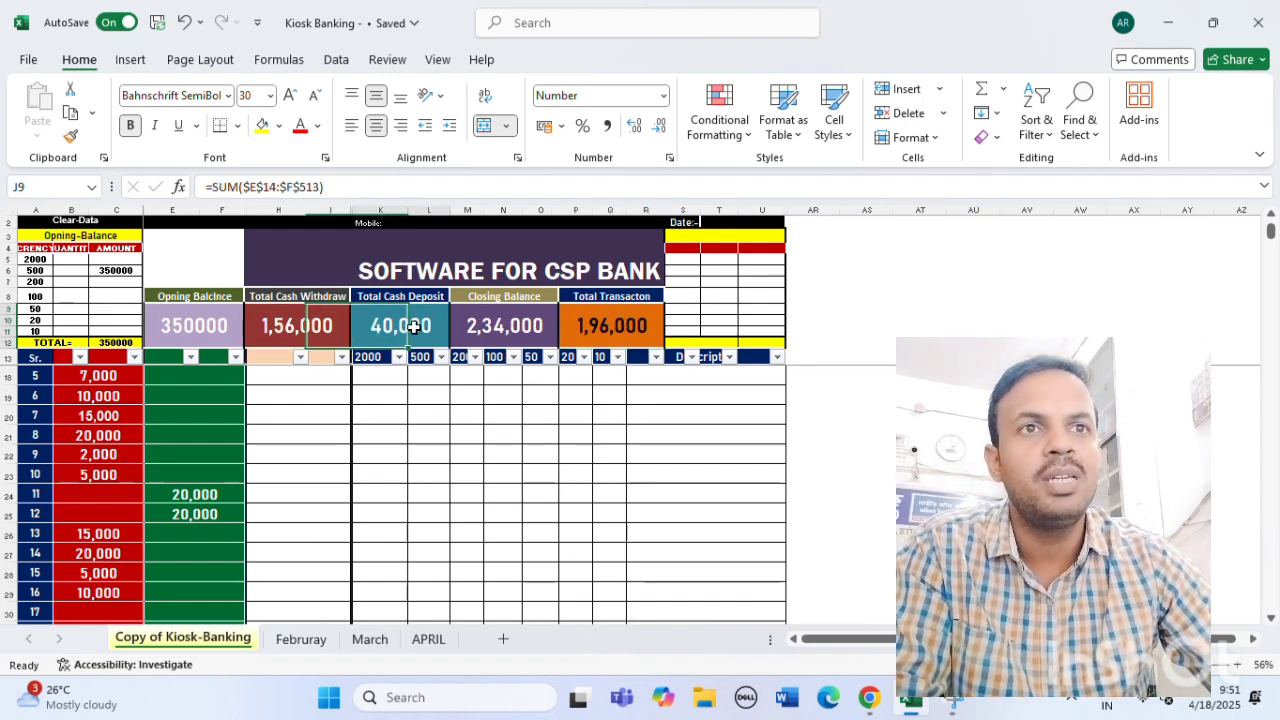
pyautogui.click(633, 325)
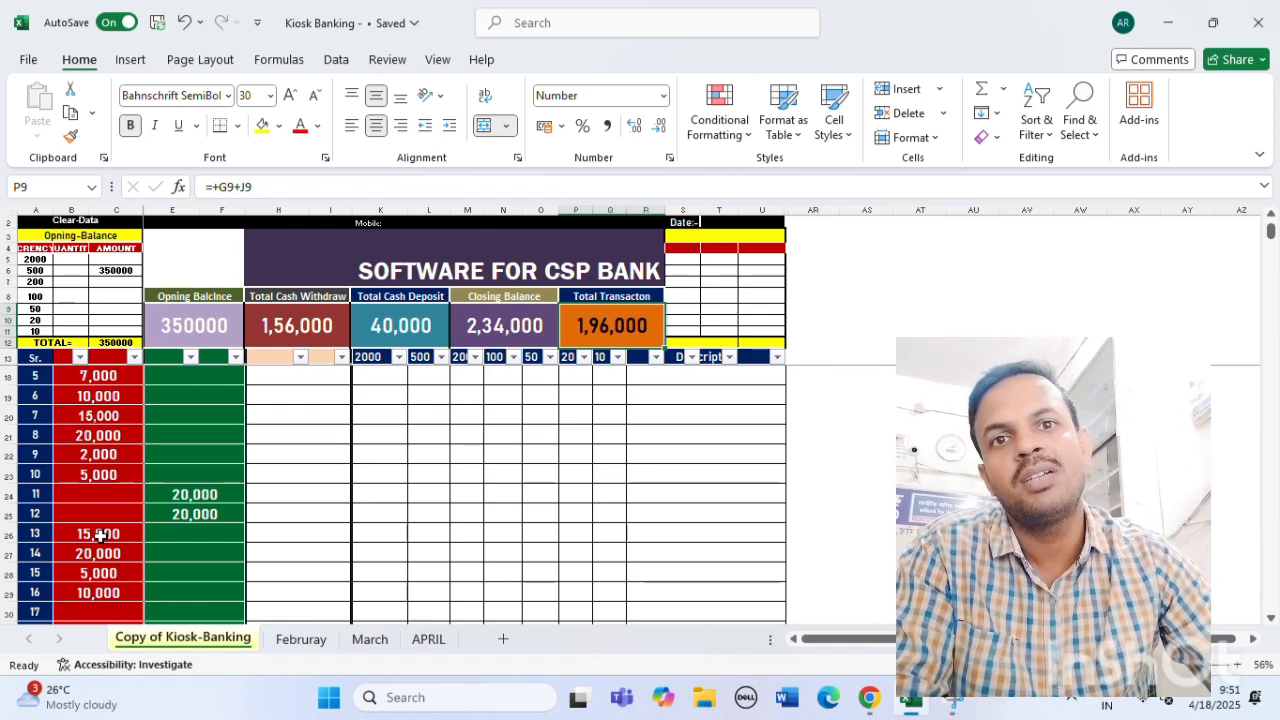
pyautogui.click(304, 331)
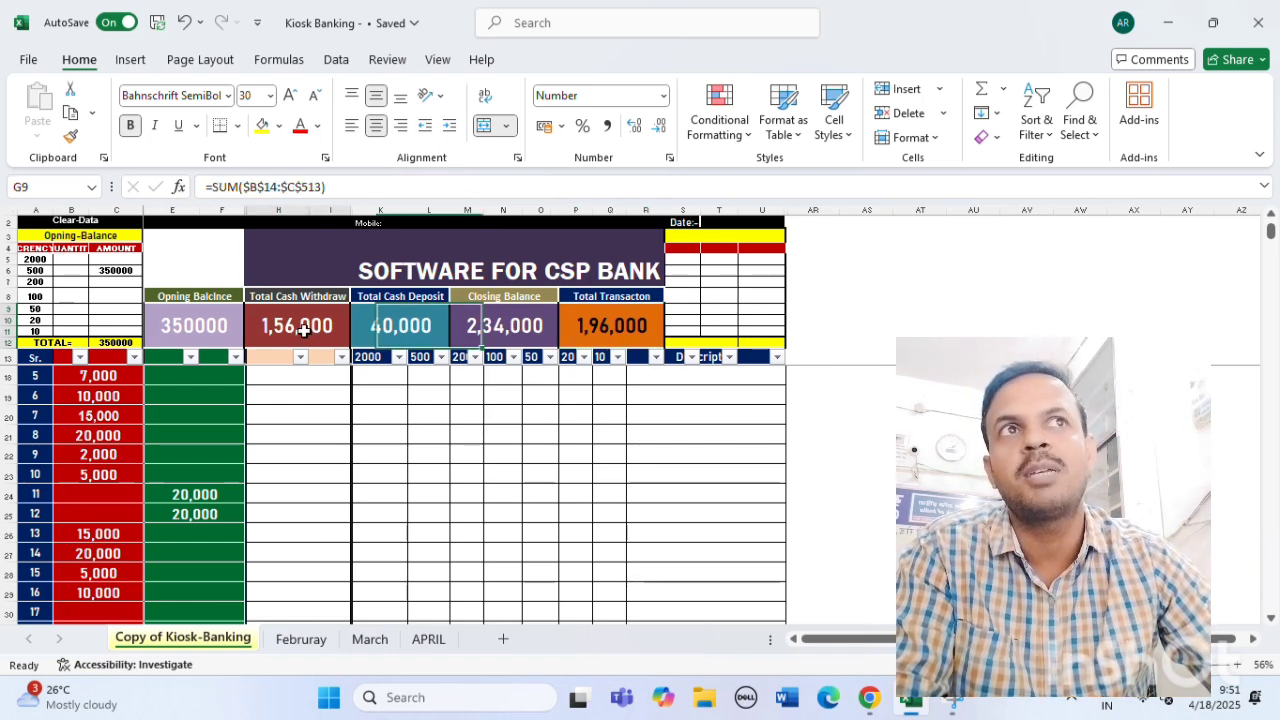
pyautogui.click(527, 331)
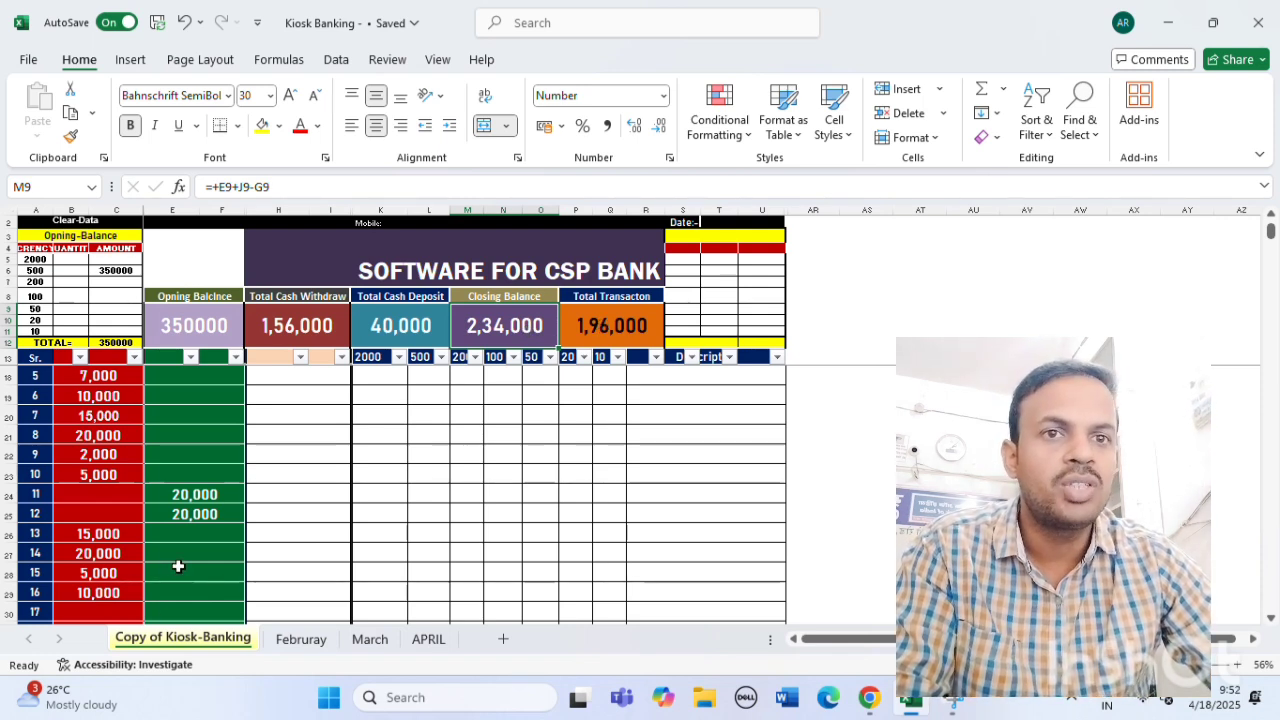
# Enter 49000 in E30, raising Total Cash Deposit to 89,000 and Closing Balance to 2,83,000.
pyautogui.scroll(-1, 178, 567)
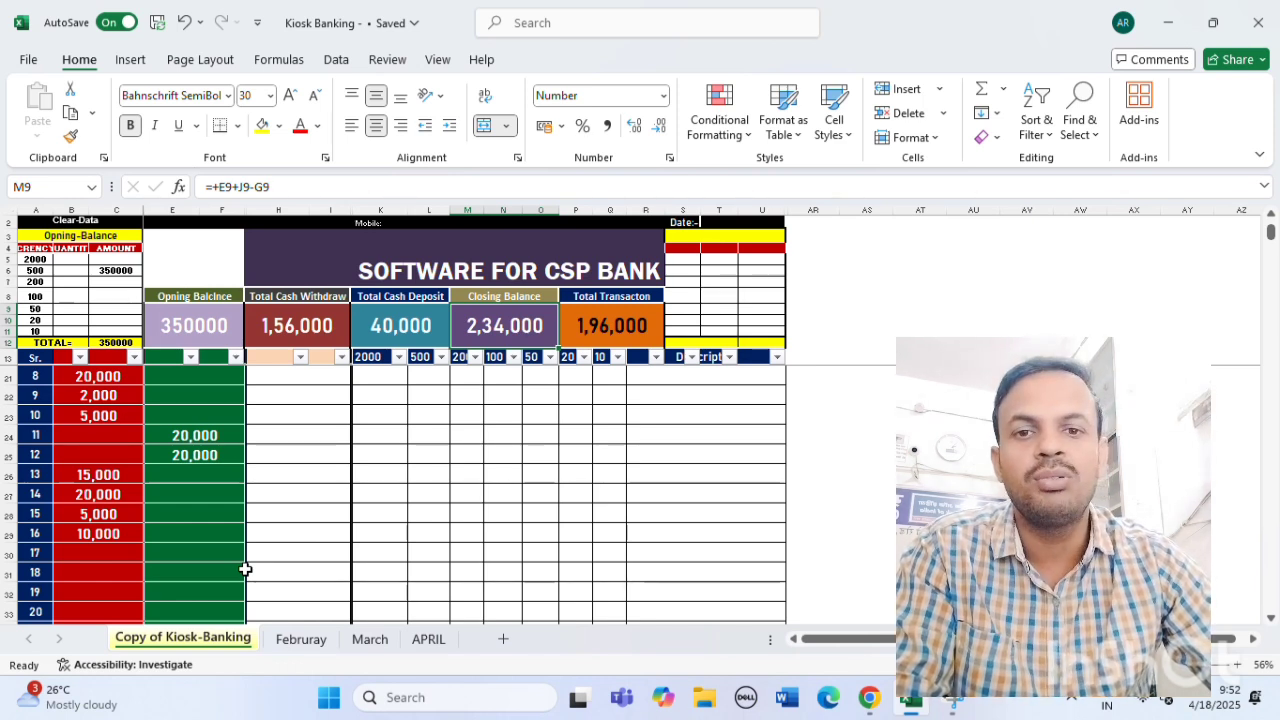
pyautogui.click(203, 548)
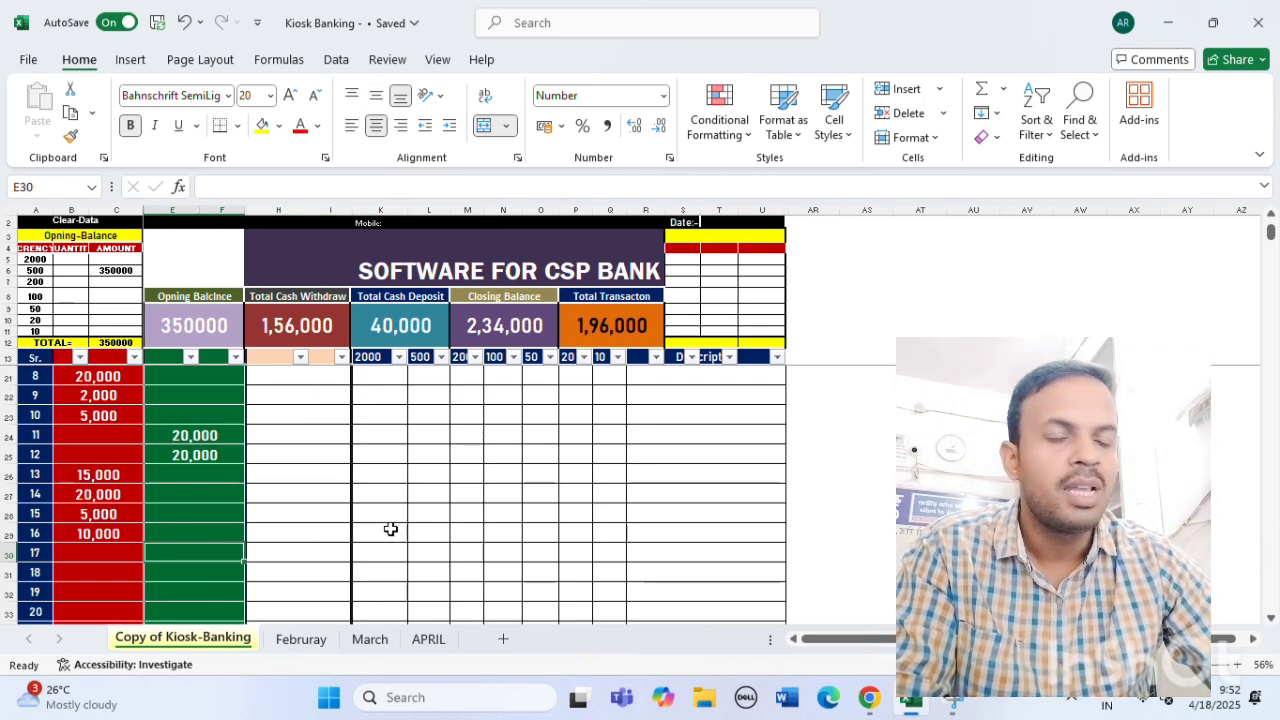
pyautogui.click(175, 571)
pyautogui.click(175, 552)
pyautogui.click(175, 574)
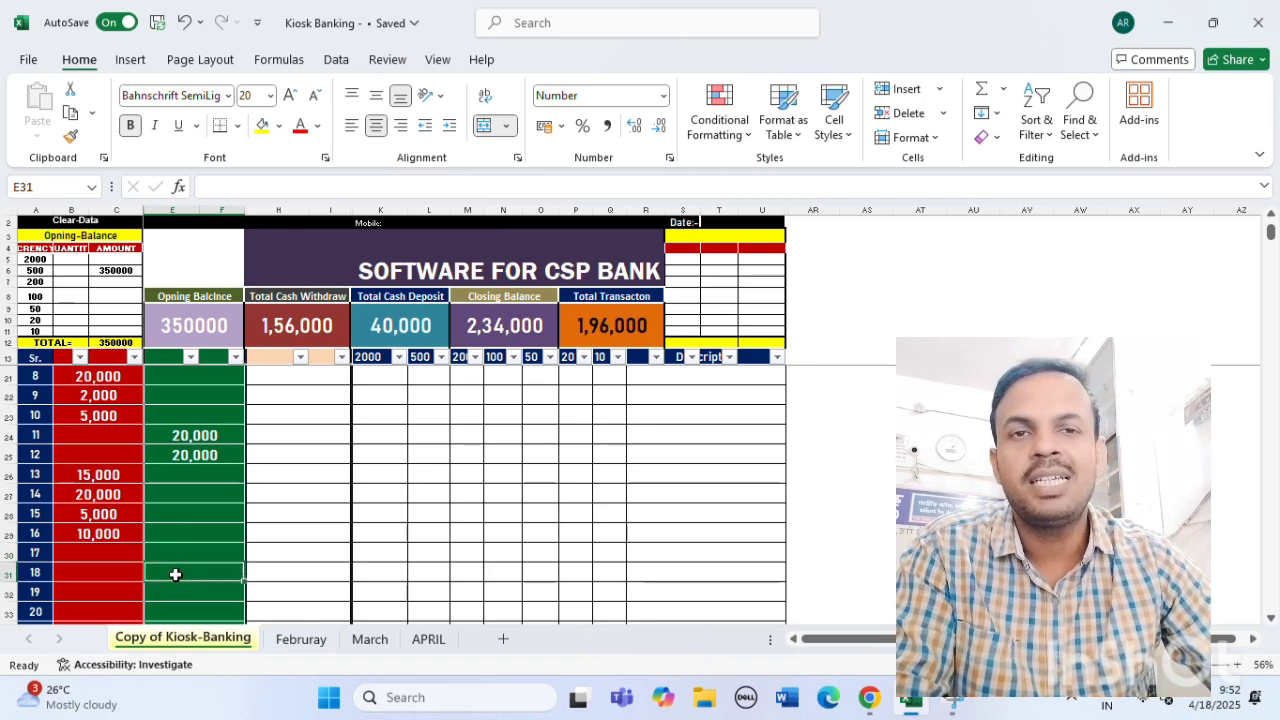
pyautogui.click(177, 594)
pyautogui.click(178, 611)
pyautogui.click(172, 553)
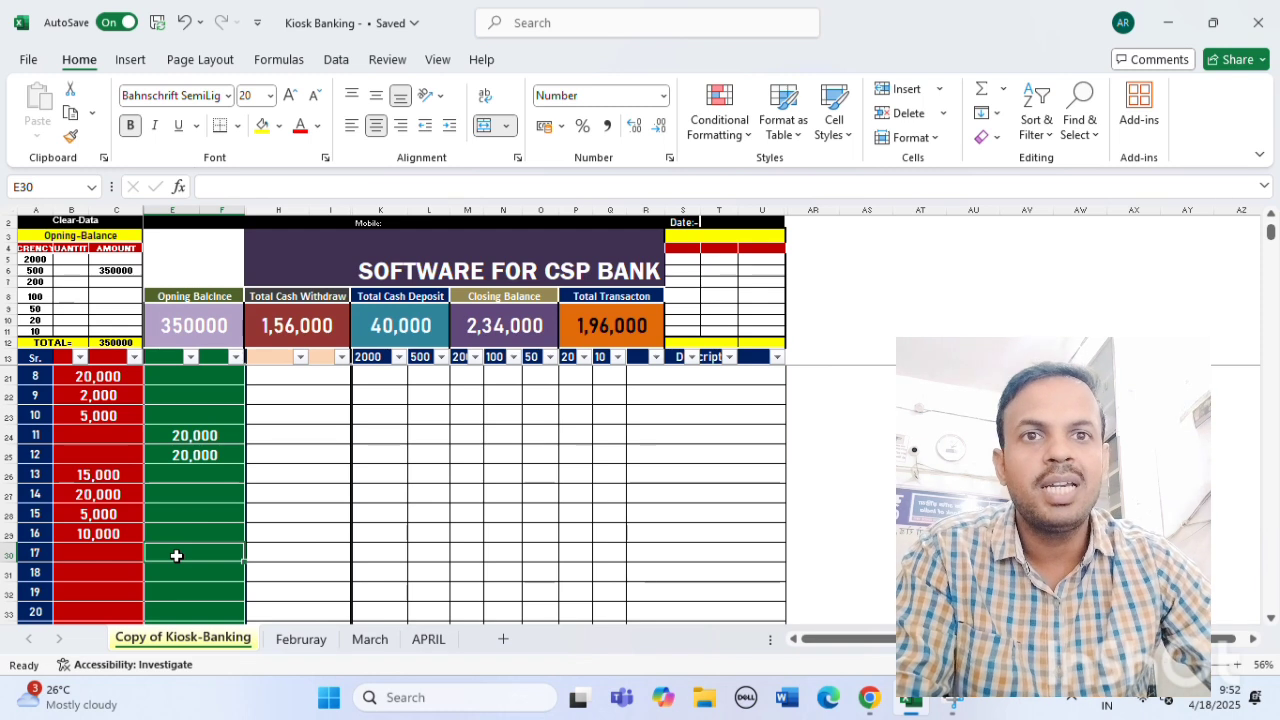
pyautogui.write('49000')
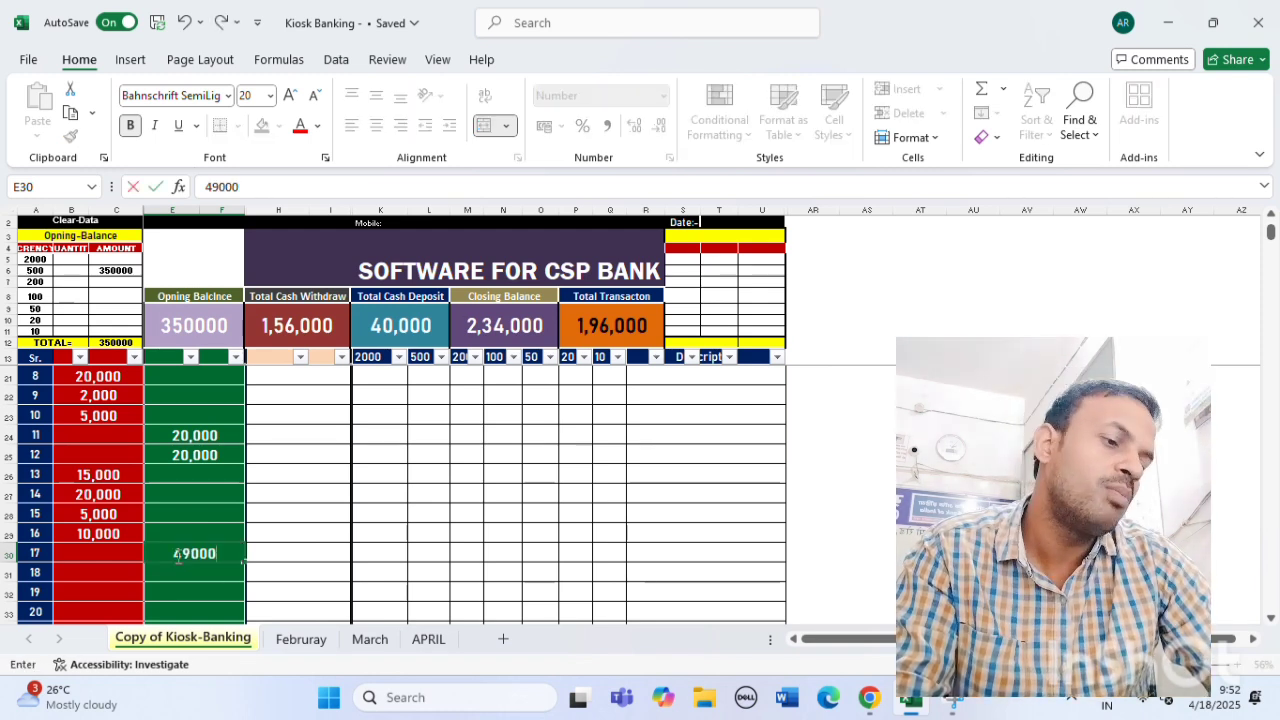
pyautogui.press('Return')
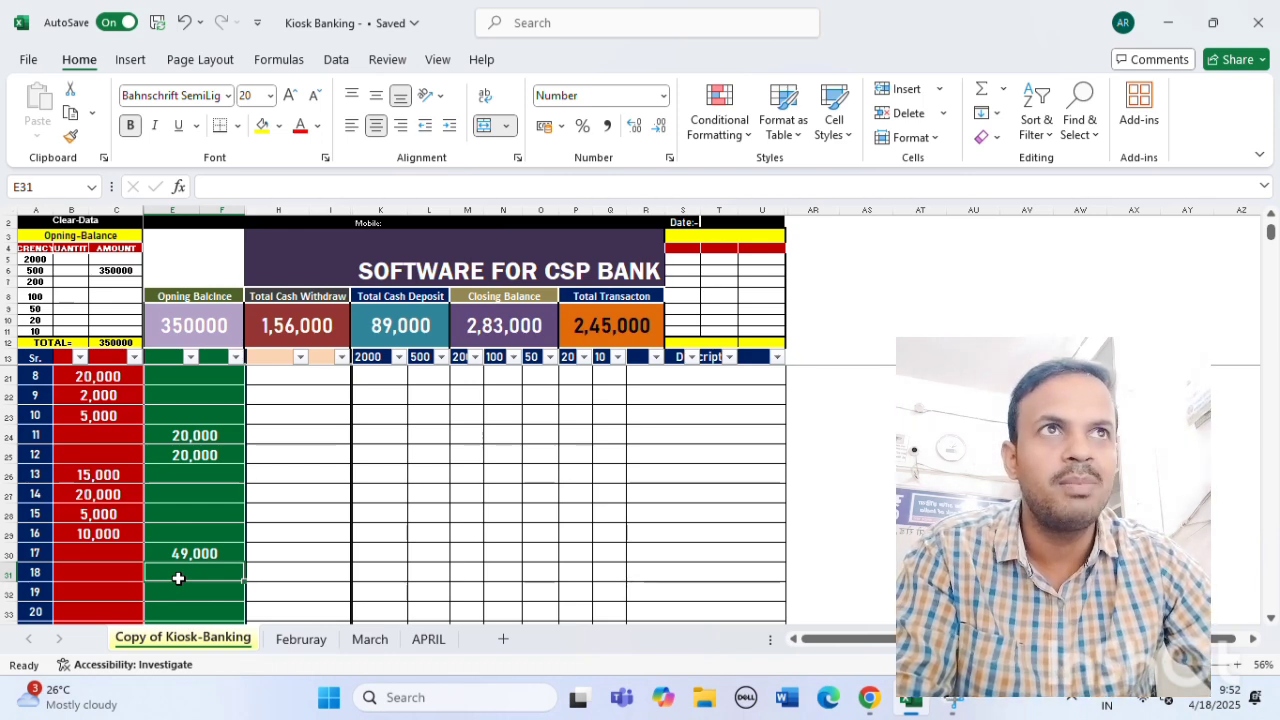
pyautogui.click(194, 553)
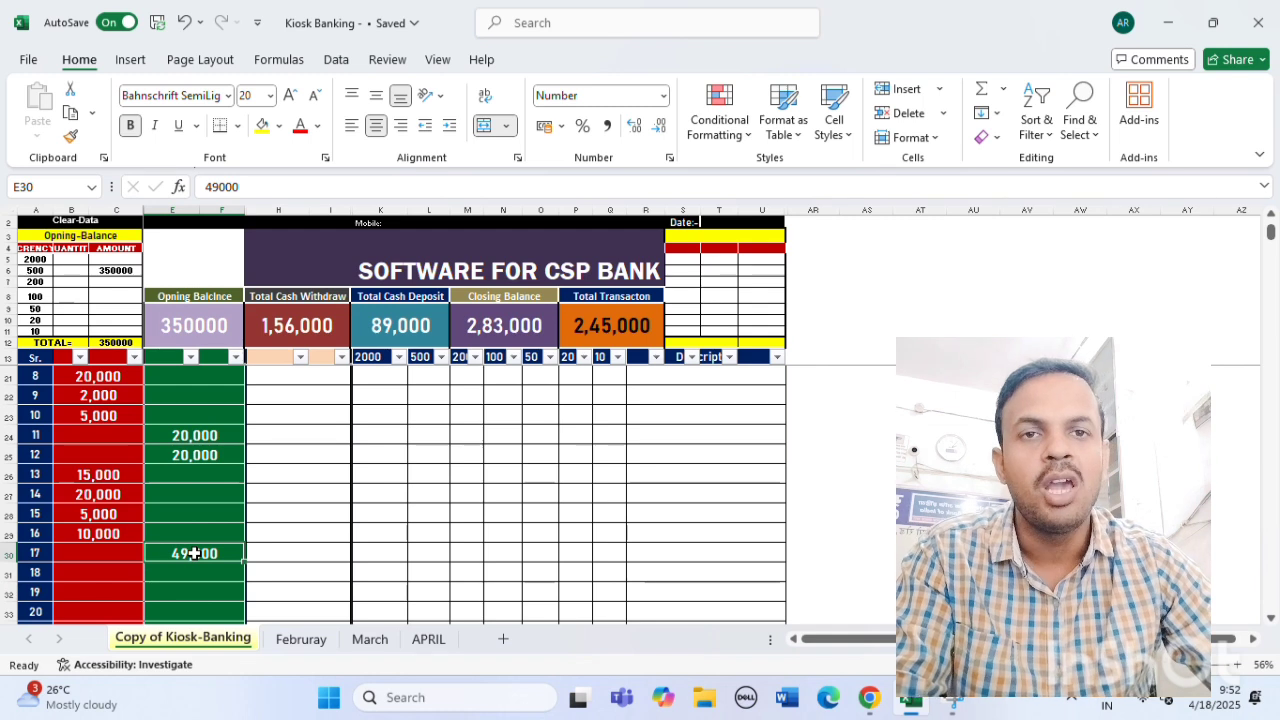
# Reset E30 to 0, label row 30 'pump' in H30, then retype 49000 in E30.
pyautogui.write('0')
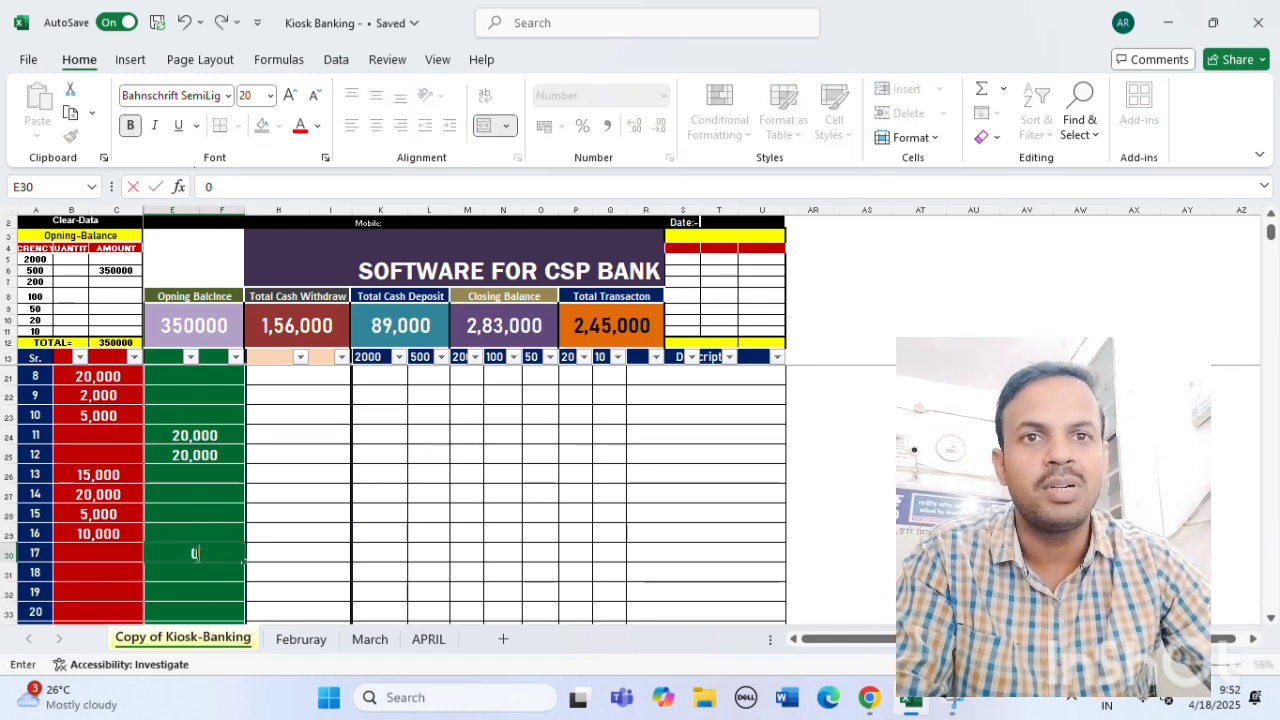
pyautogui.click(285, 557)
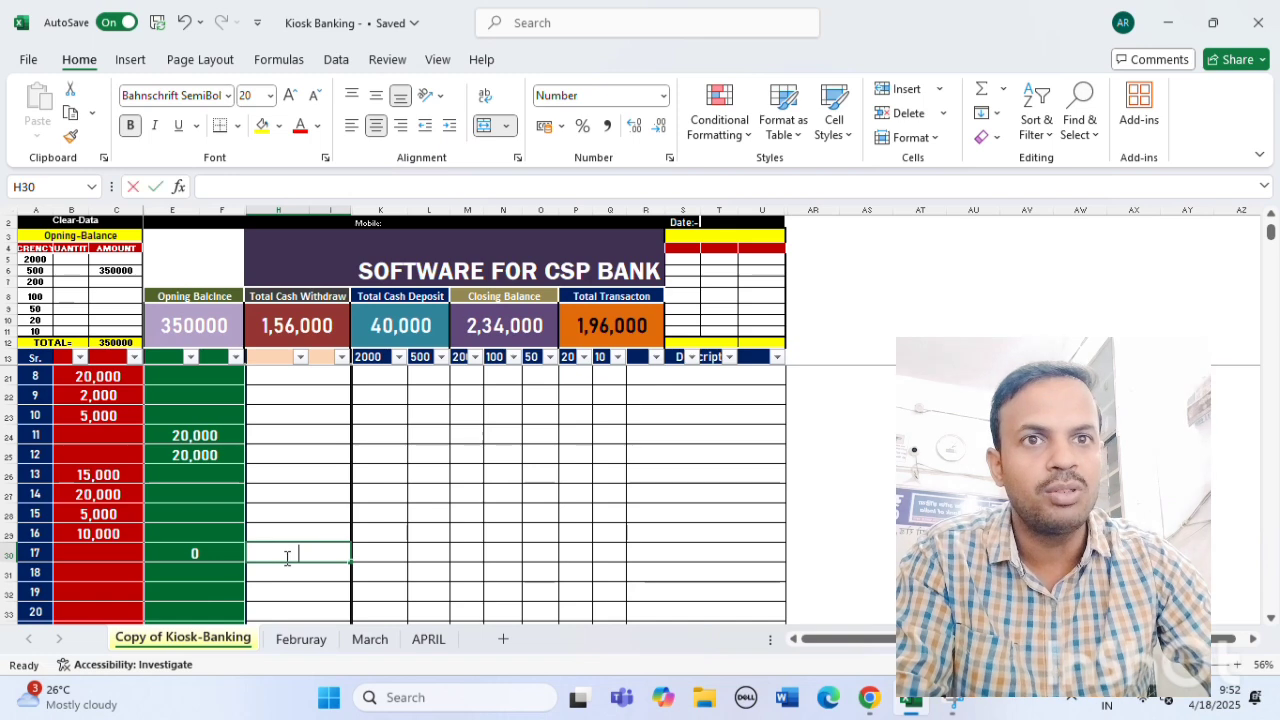
pyautogui.write('pump')
pyautogui.press('Return')
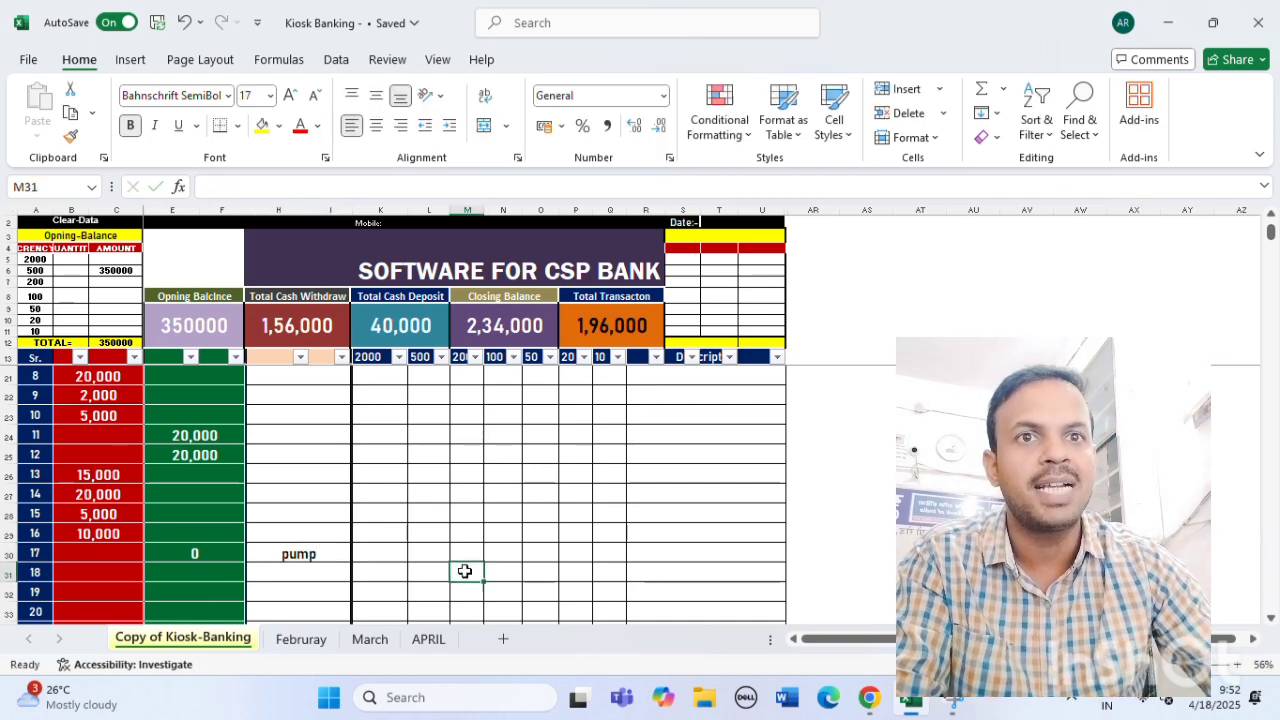
pyautogui.click(285, 556)
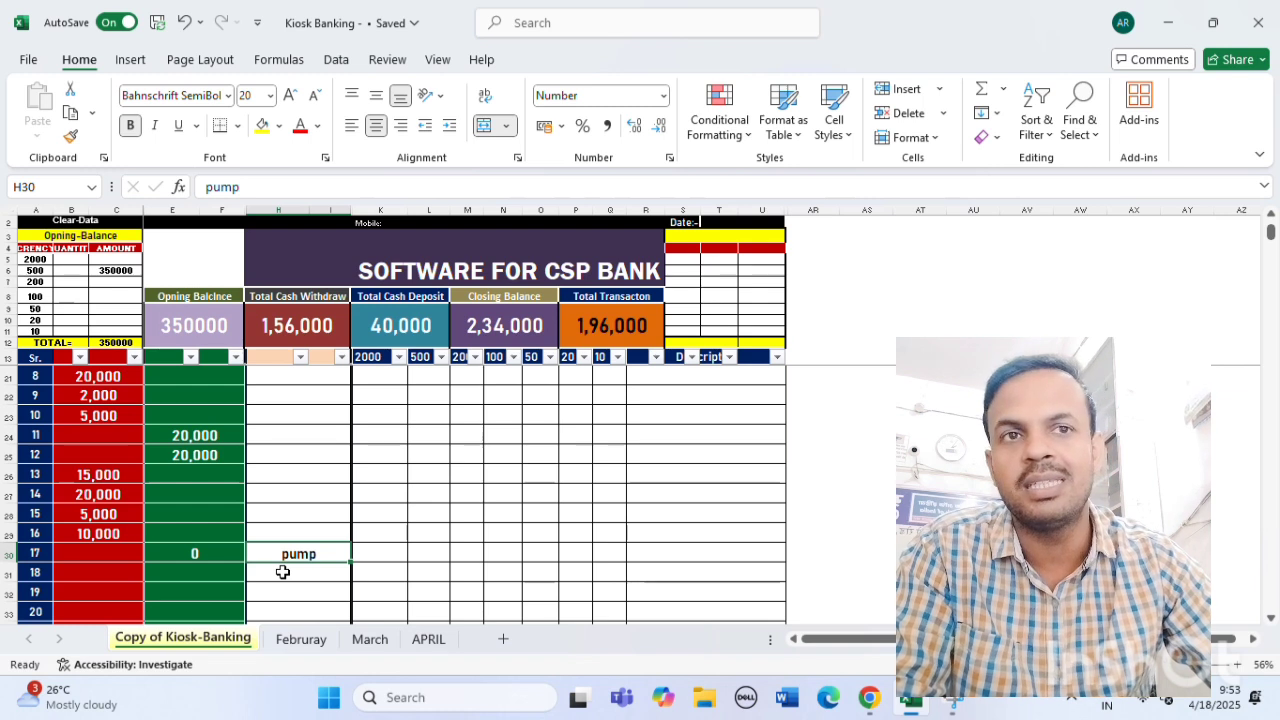
pyautogui.click(198, 554)
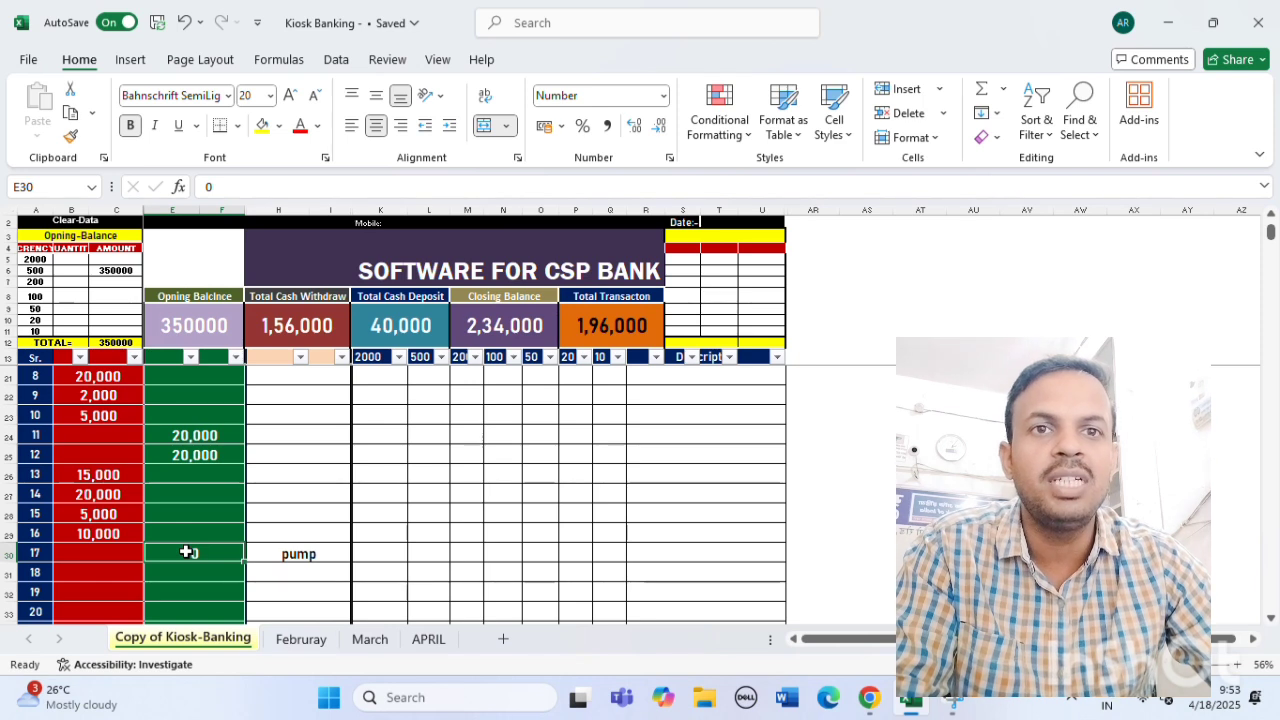
pyautogui.write('49000')
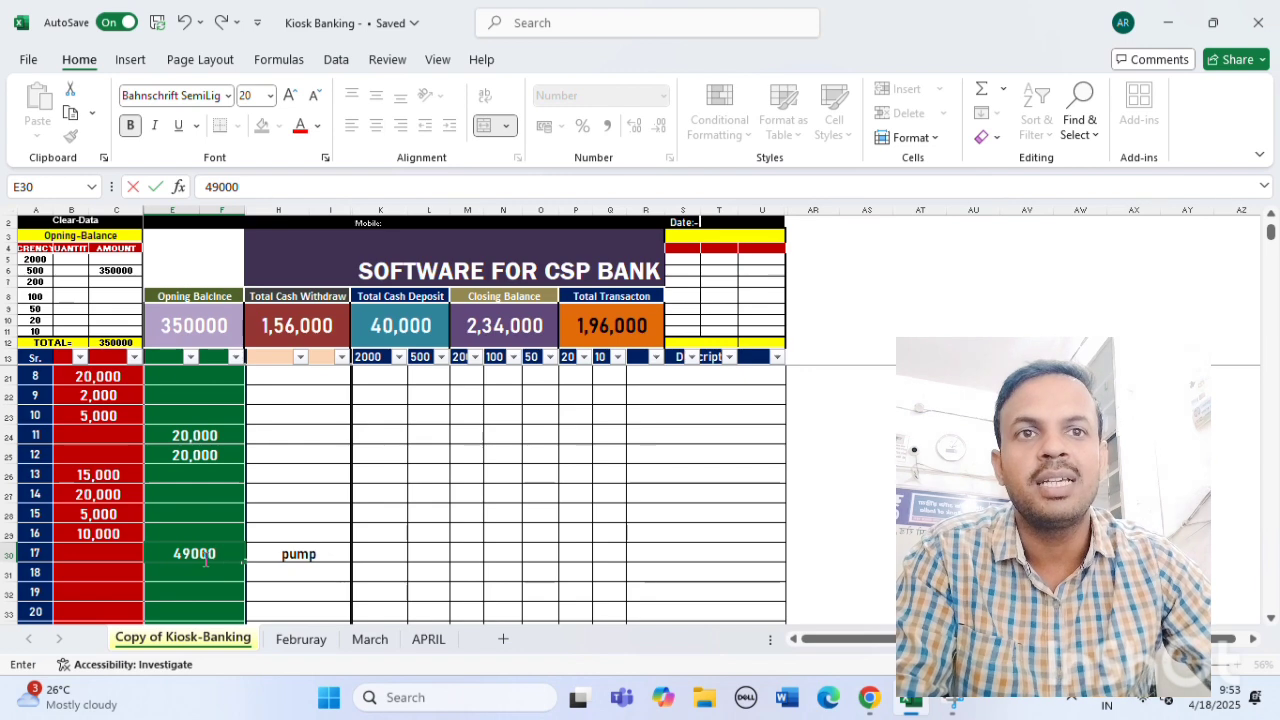
# Scroll down the entry rows and display the Februray daily sheet.
pyautogui.scroll(-3, 206, 592)
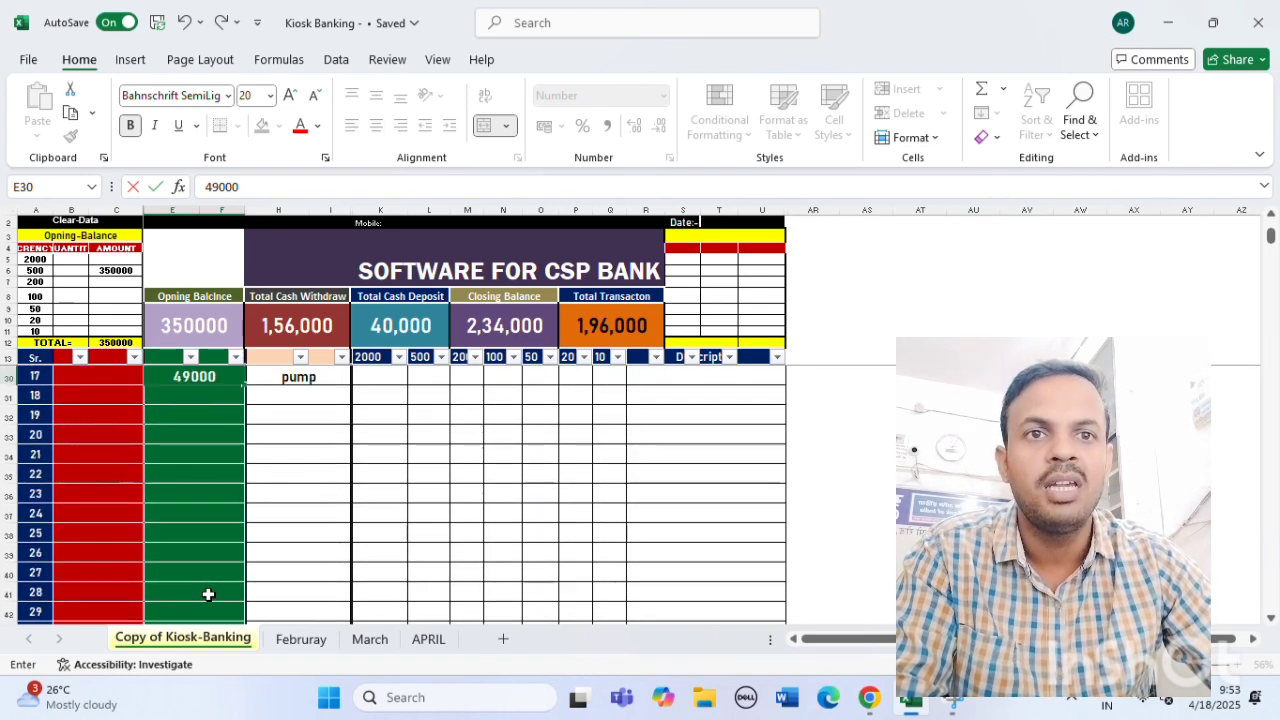
pyautogui.scroll(-16, 208, 594)
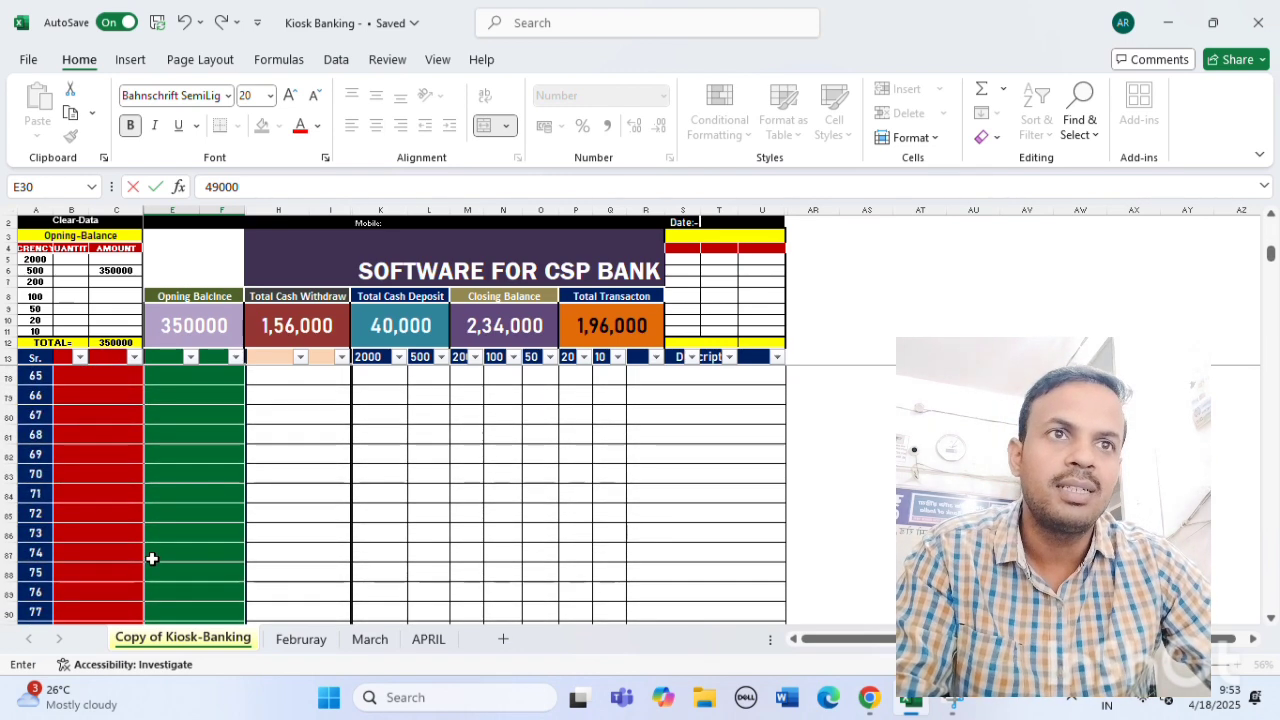
pyautogui.scroll(-15, 154, 558)
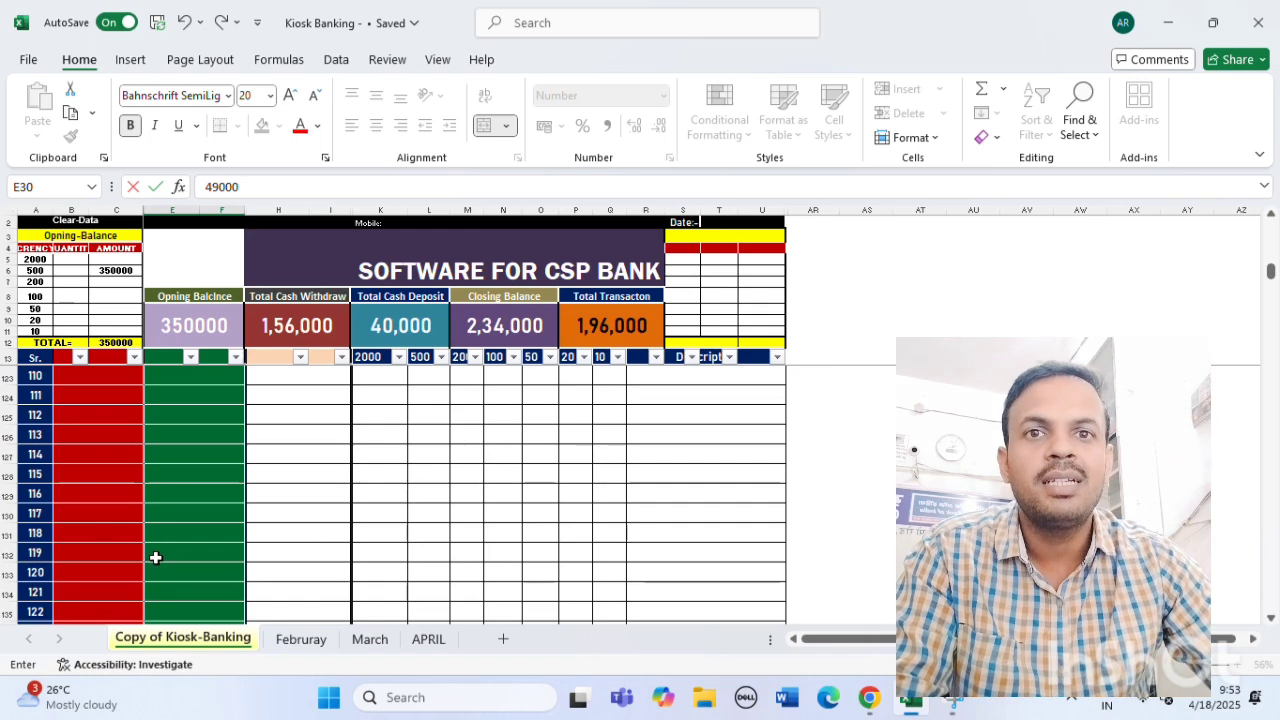
pyautogui.scroll(-14, 160, 558)
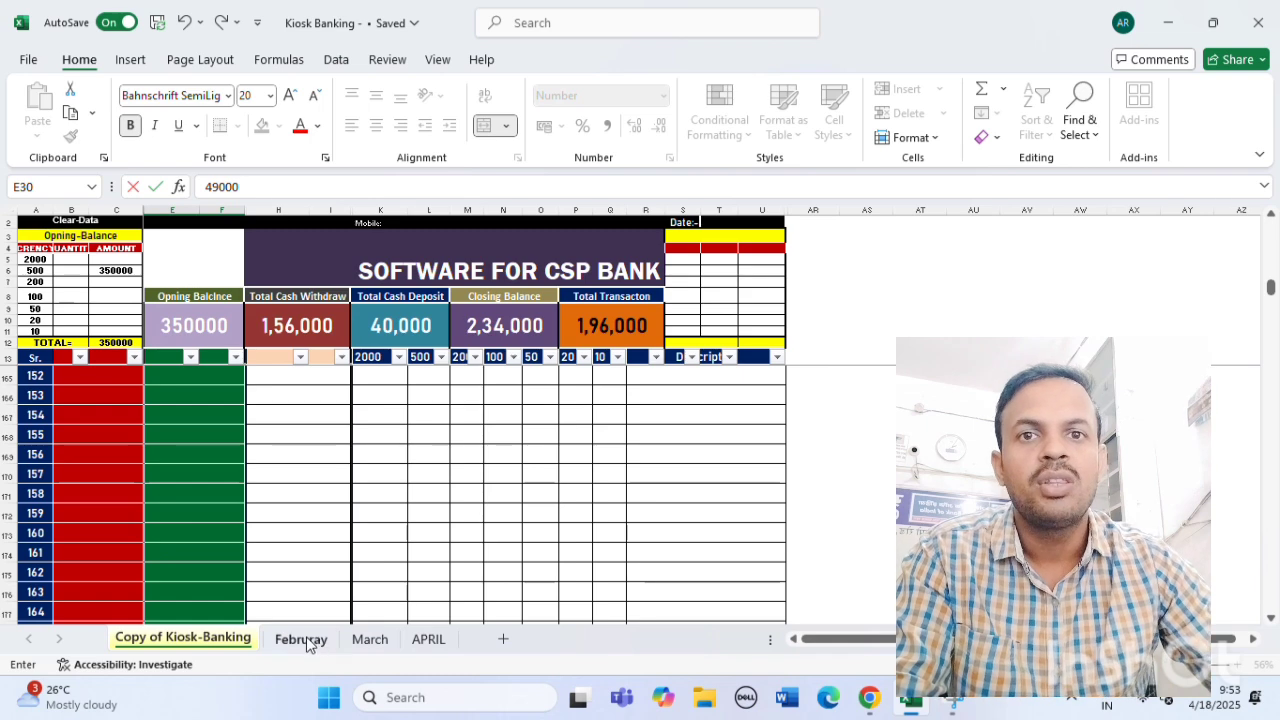
pyautogui.click(302, 640)
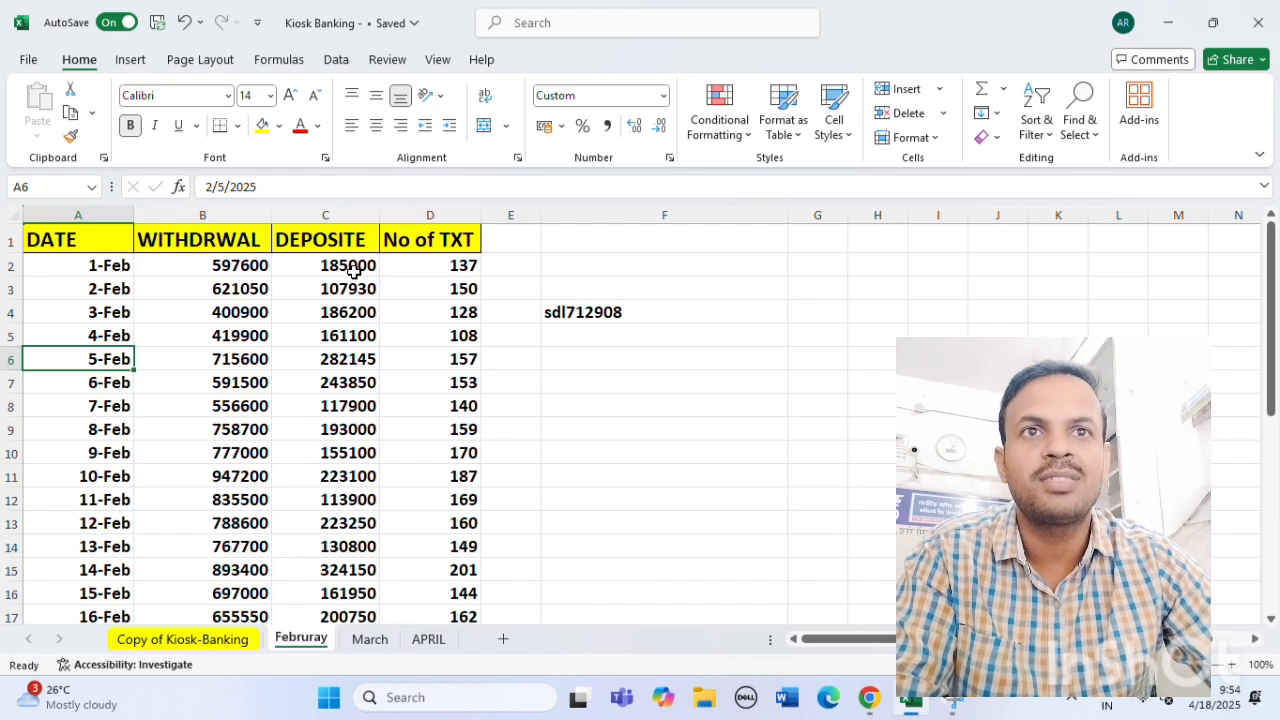
# Compare the 1-Feb withdrawal, deposit and transaction figures with the Kiosk-Banking total formulas.
pyautogui.click(452, 270)
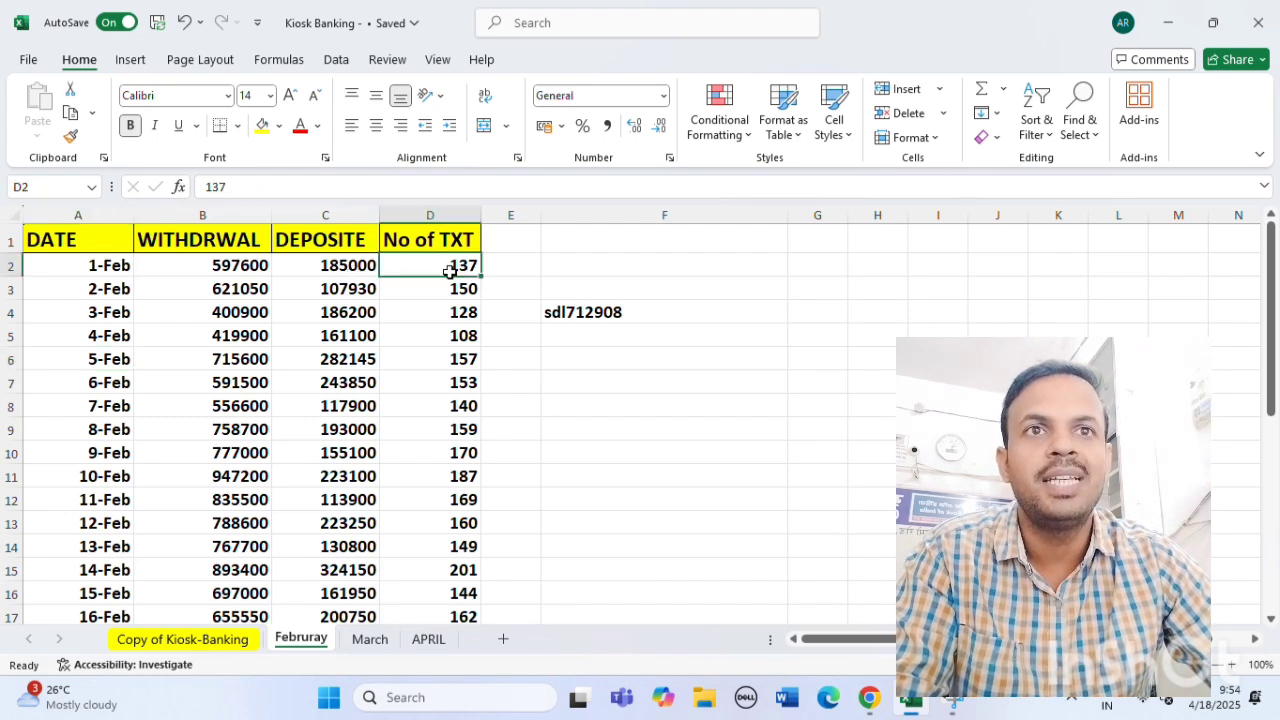
pyautogui.click(227, 641)
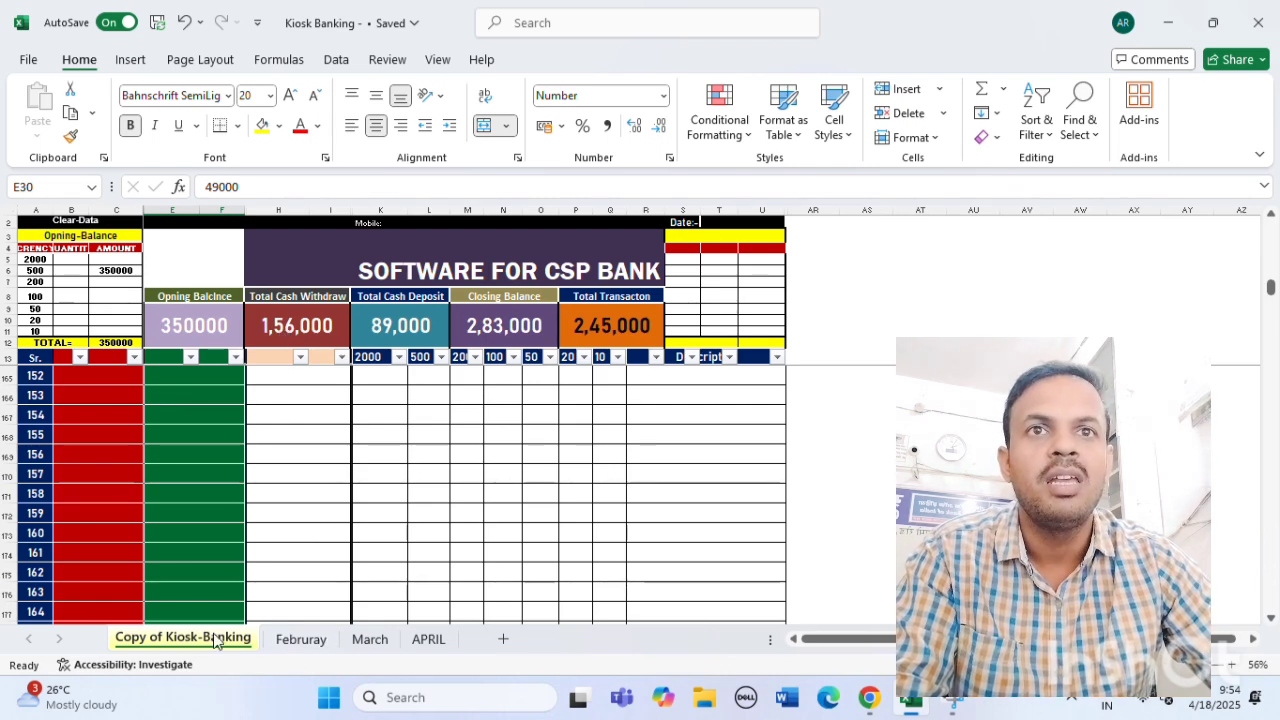
pyautogui.click(288, 325)
pyautogui.click(300, 638)
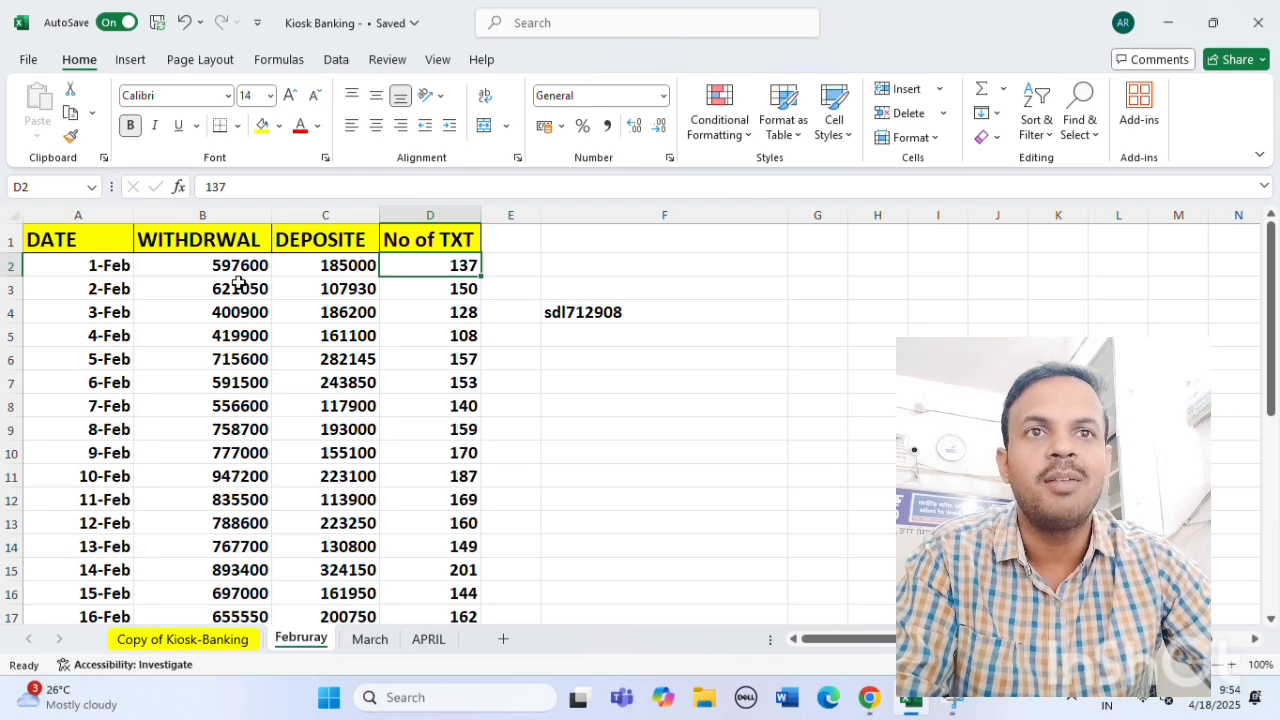
pyautogui.click(234, 265)
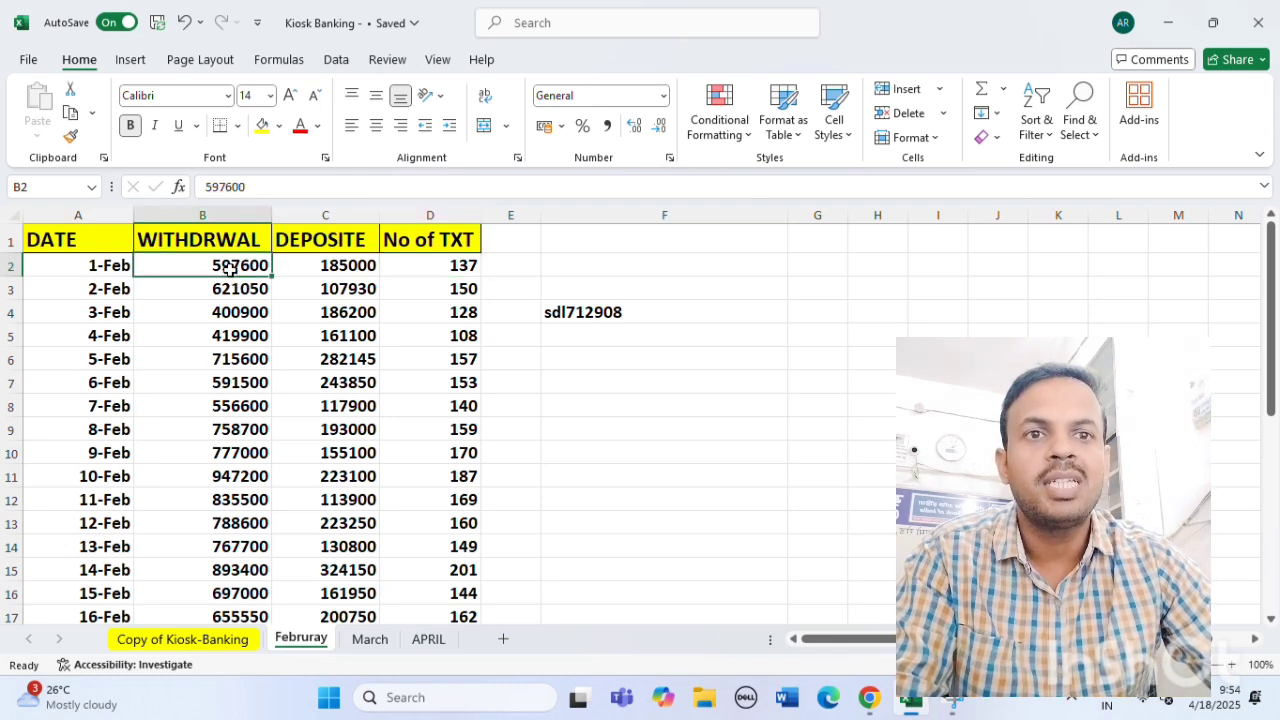
pyautogui.click(205, 640)
pyautogui.click(408, 326)
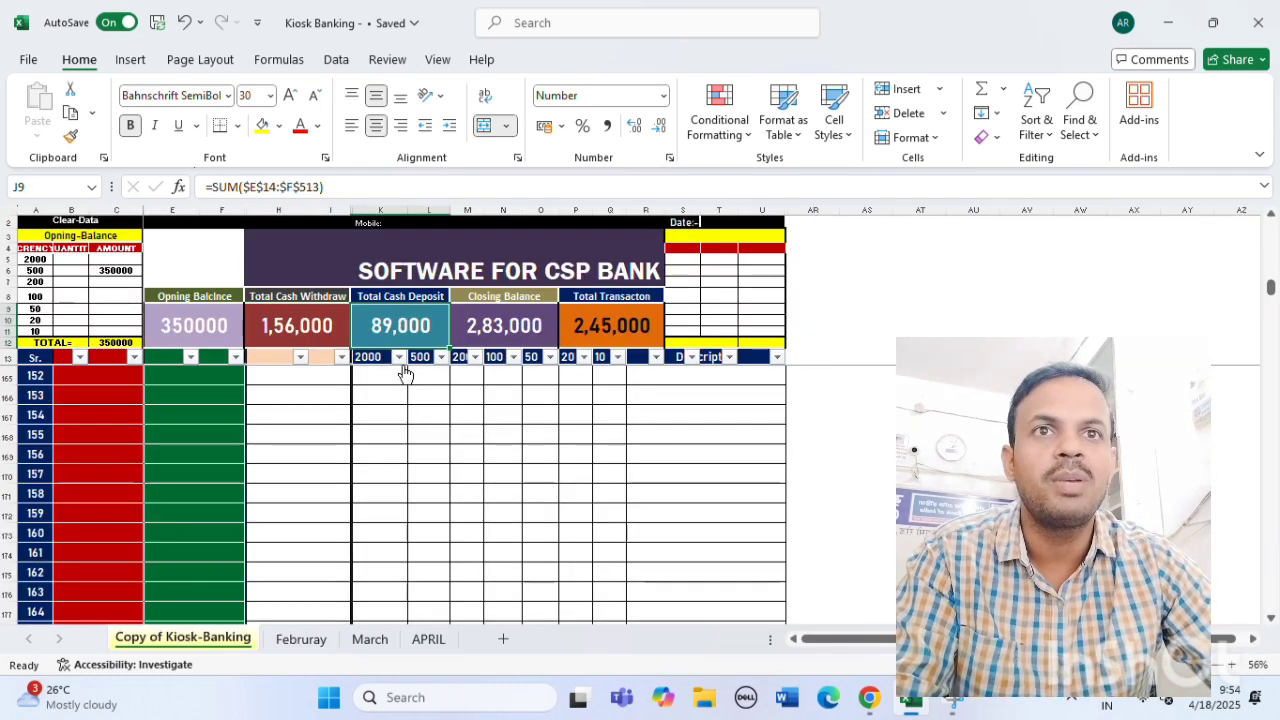
pyautogui.click(305, 642)
pyautogui.click(340, 265)
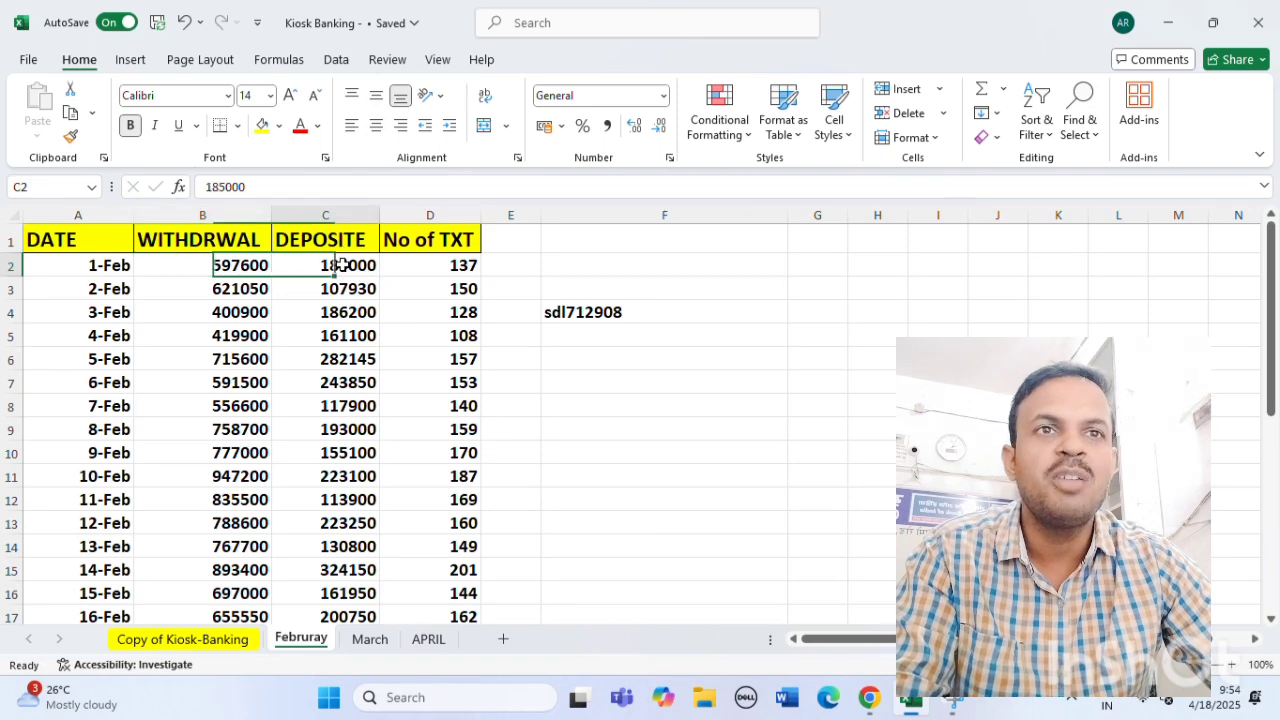
pyautogui.click(205, 641)
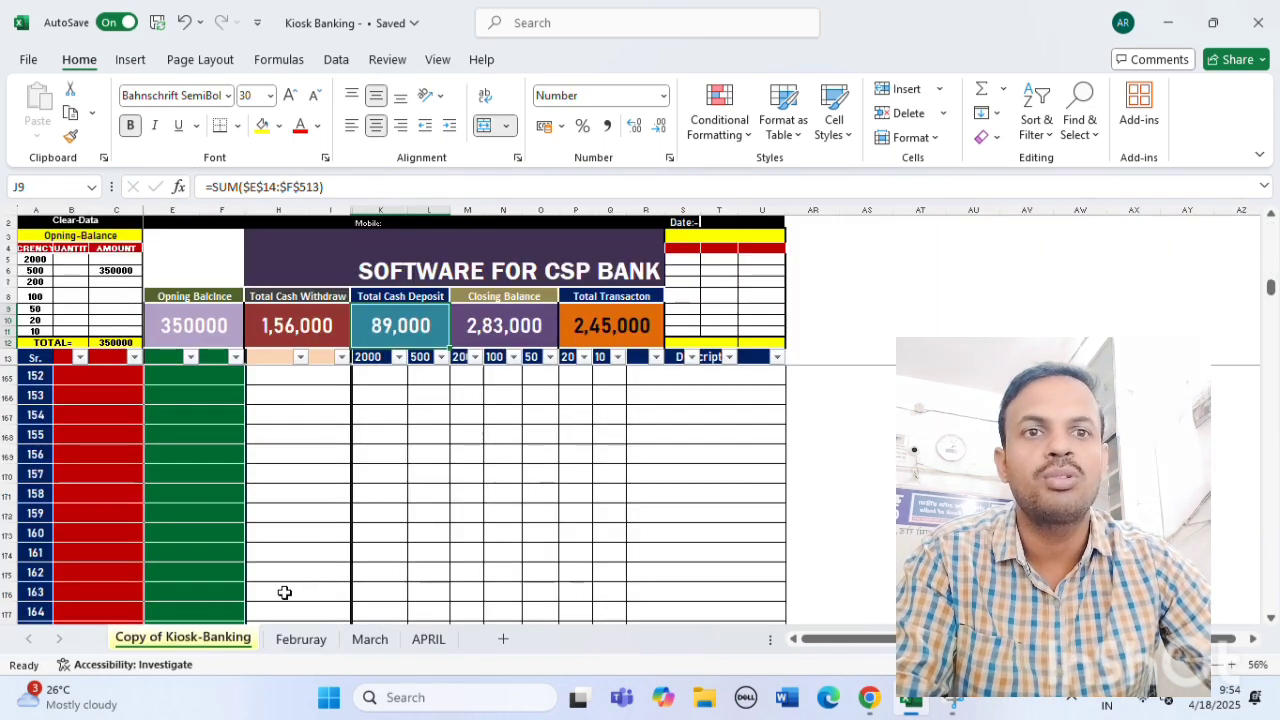
pyautogui.click(302, 640)
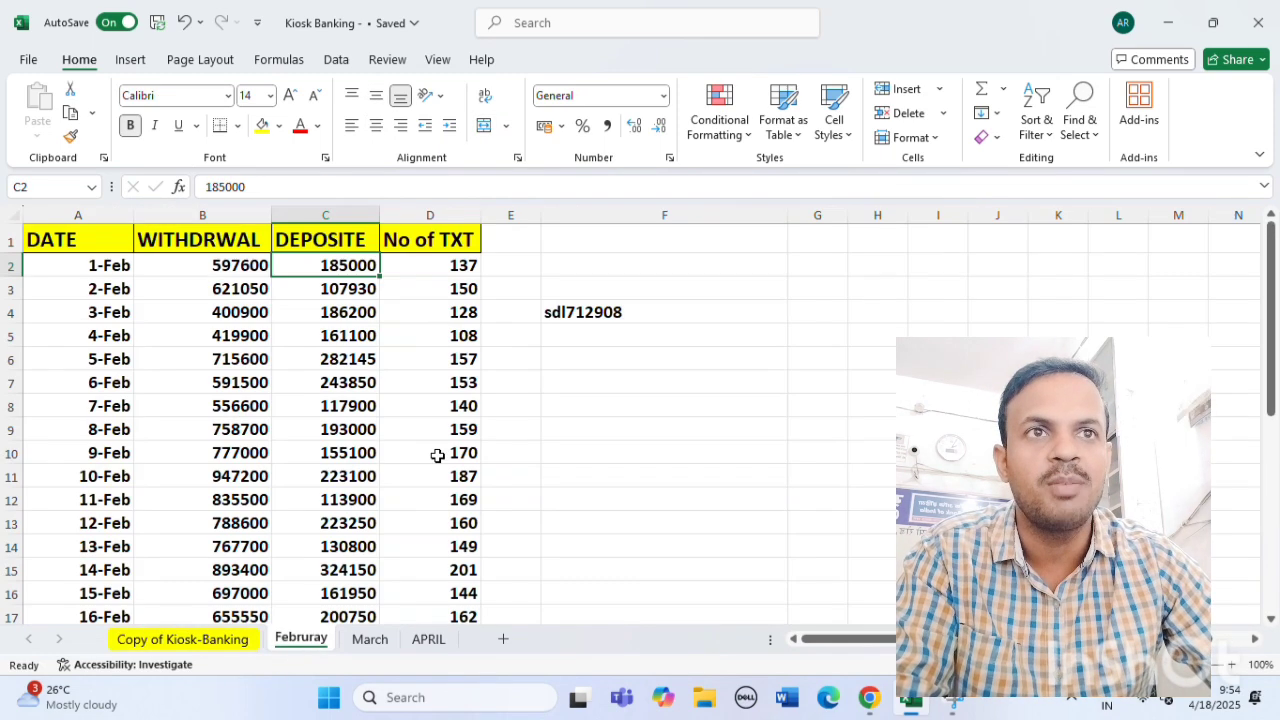
# Select the February No of TXT counts, then the WITHDRWAL amounts column.
pyautogui.click(451, 268)
pyautogui.moveTo(451, 268); pyautogui.dragTo(458, 540)
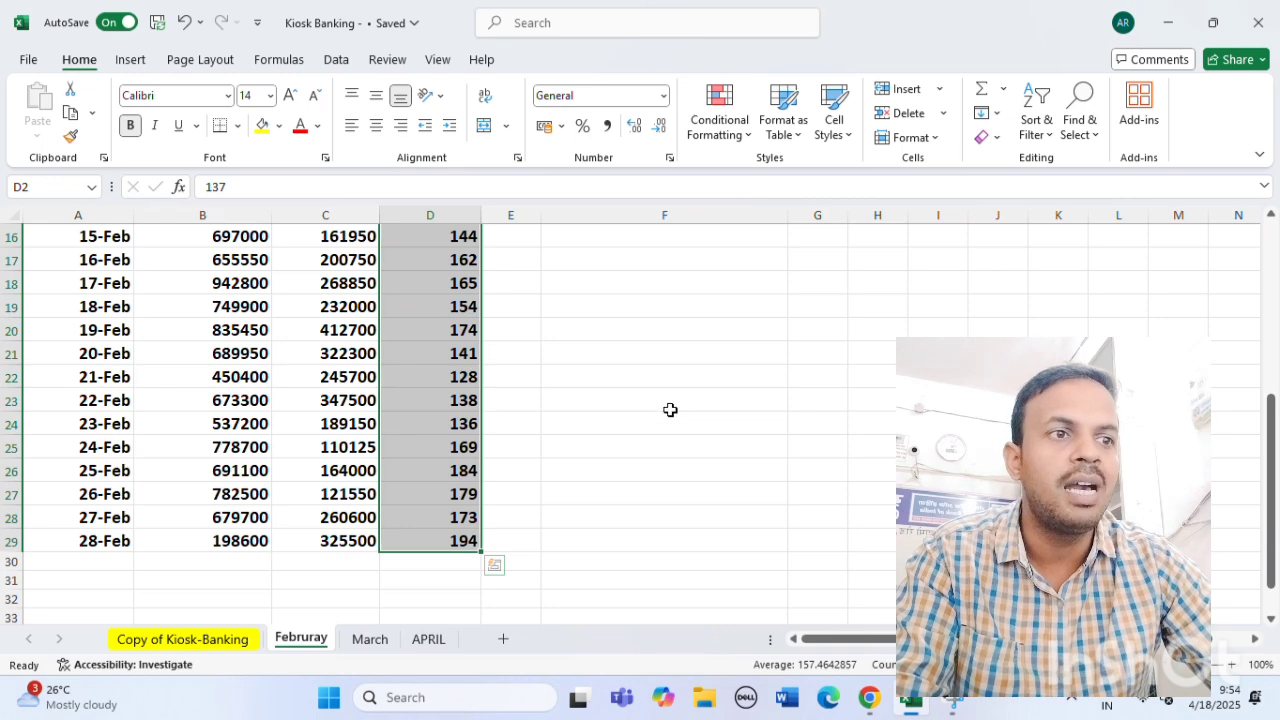
pyautogui.click(734, 510)
pyautogui.scroll(5, 443, 486)
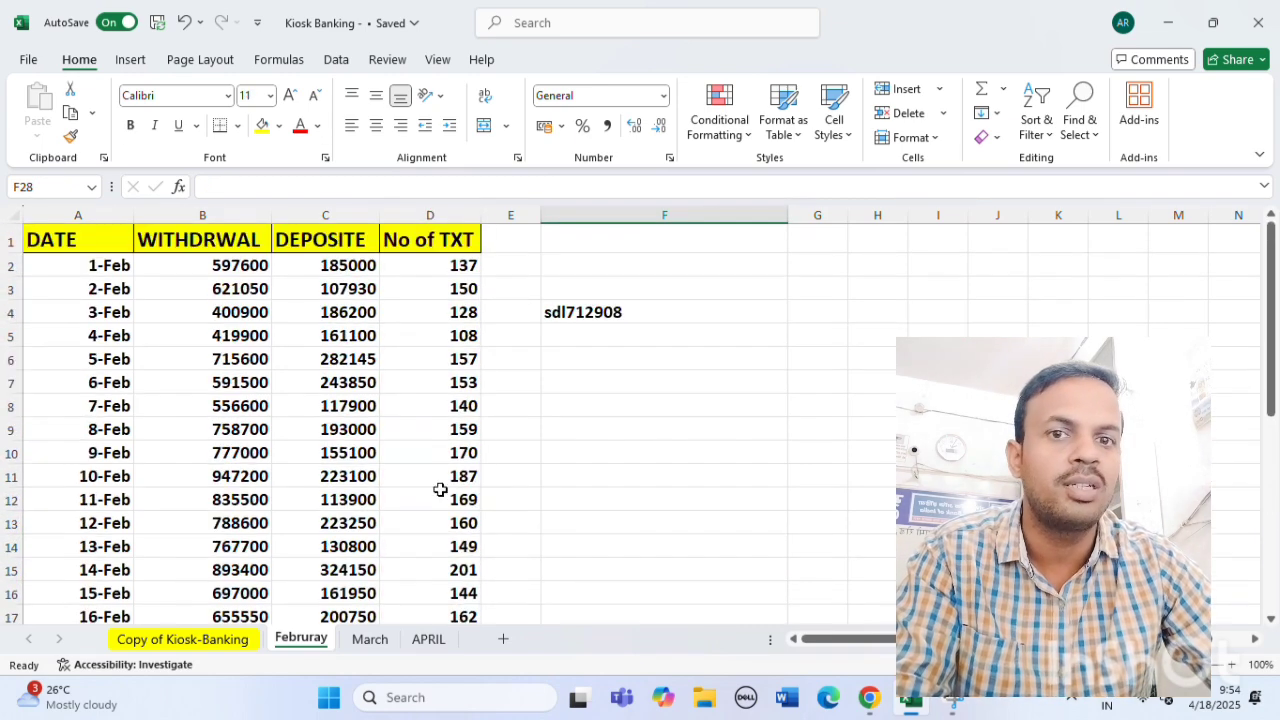
pyautogui.moveTo(219, 265); pyautogui.dragTo(240, 502)
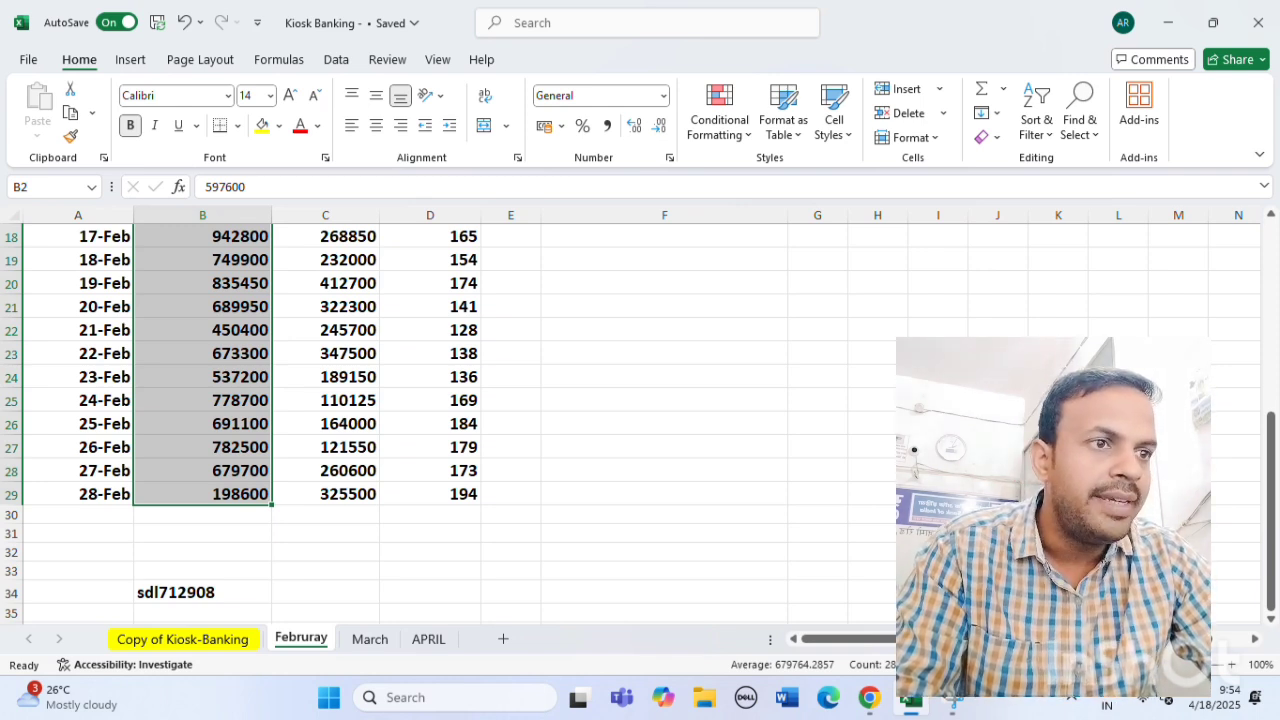
pyautogui.scroll(1, 630, 561)
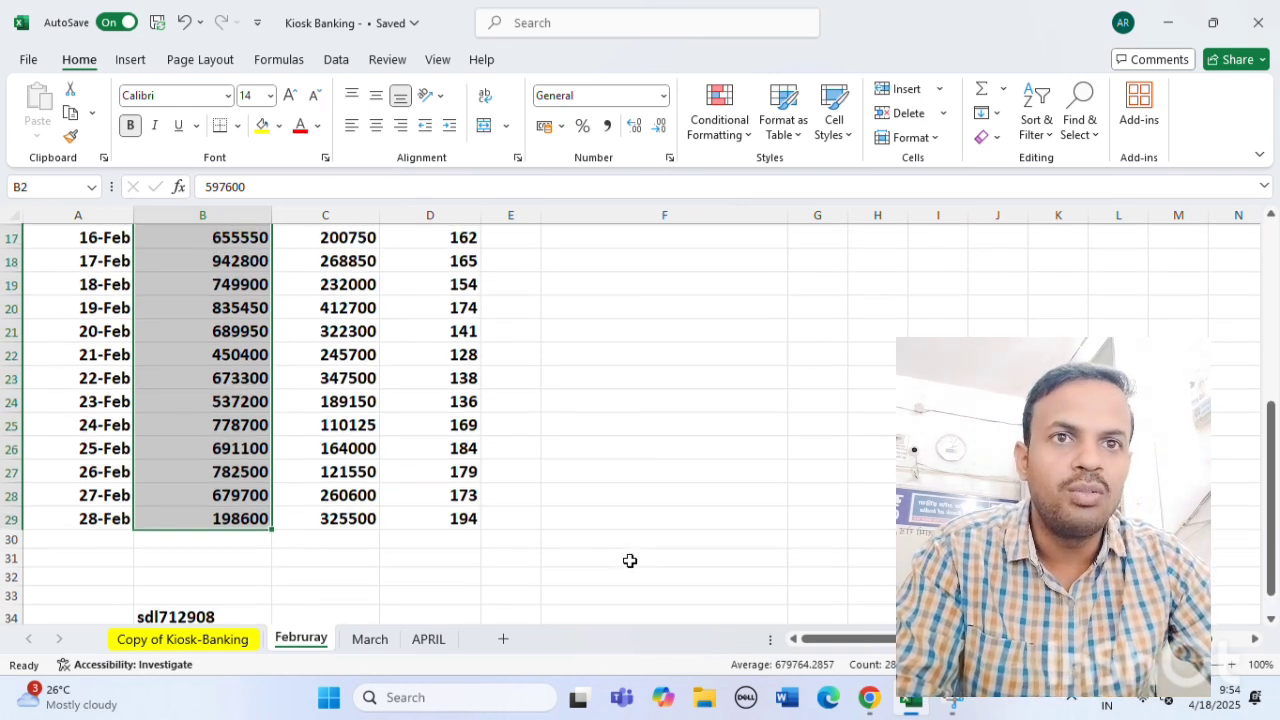
pyautogui.scroll(3, 630, 561)
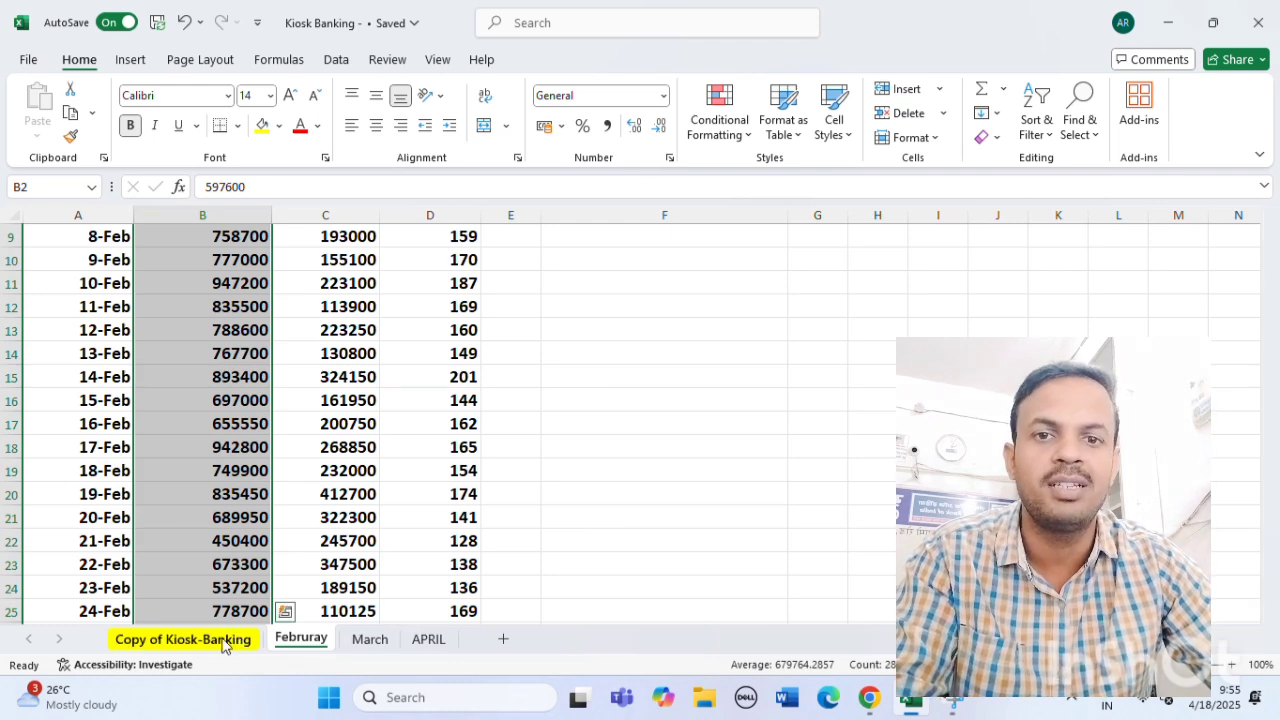
# Return to the Copy of Kiosk-Banking sheet and check the Closing Balance formula in M9.
pyautogui.click(183, 639)
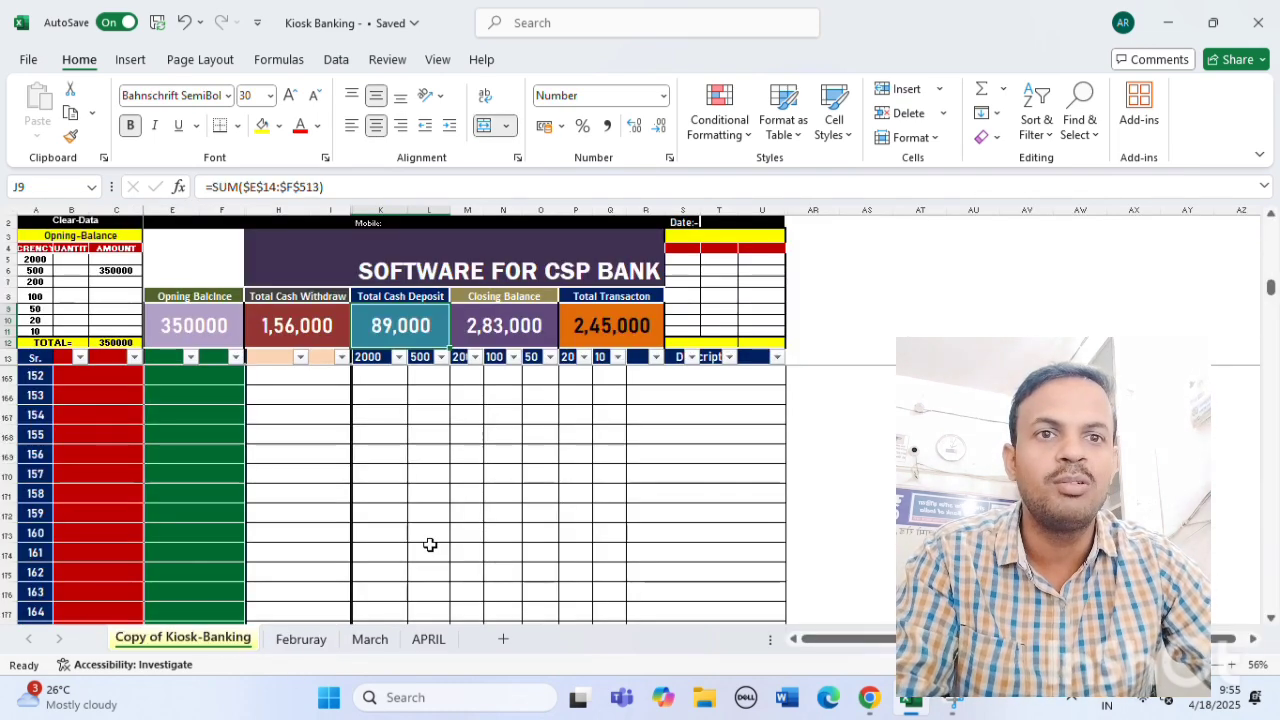
pyautogui.click(315, 496)
pyautogui.scroll(12, 301, 498)
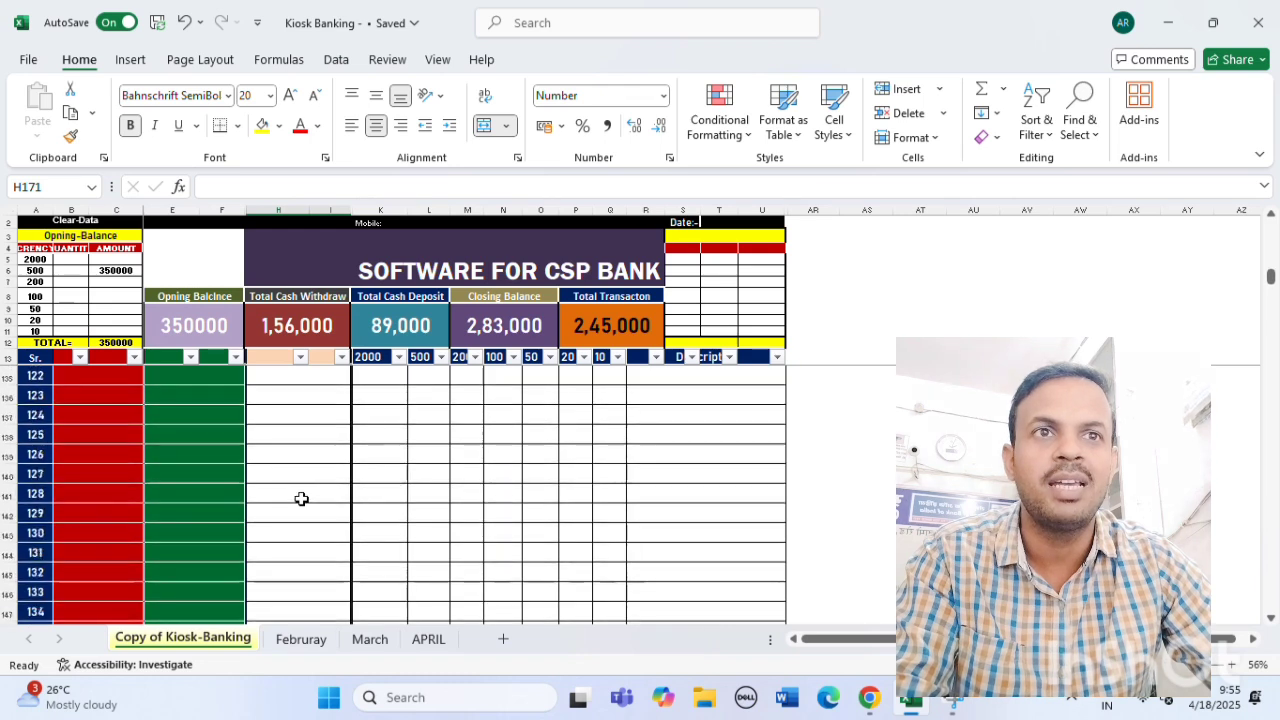
pyautogui.scroll(6, 301, 498)
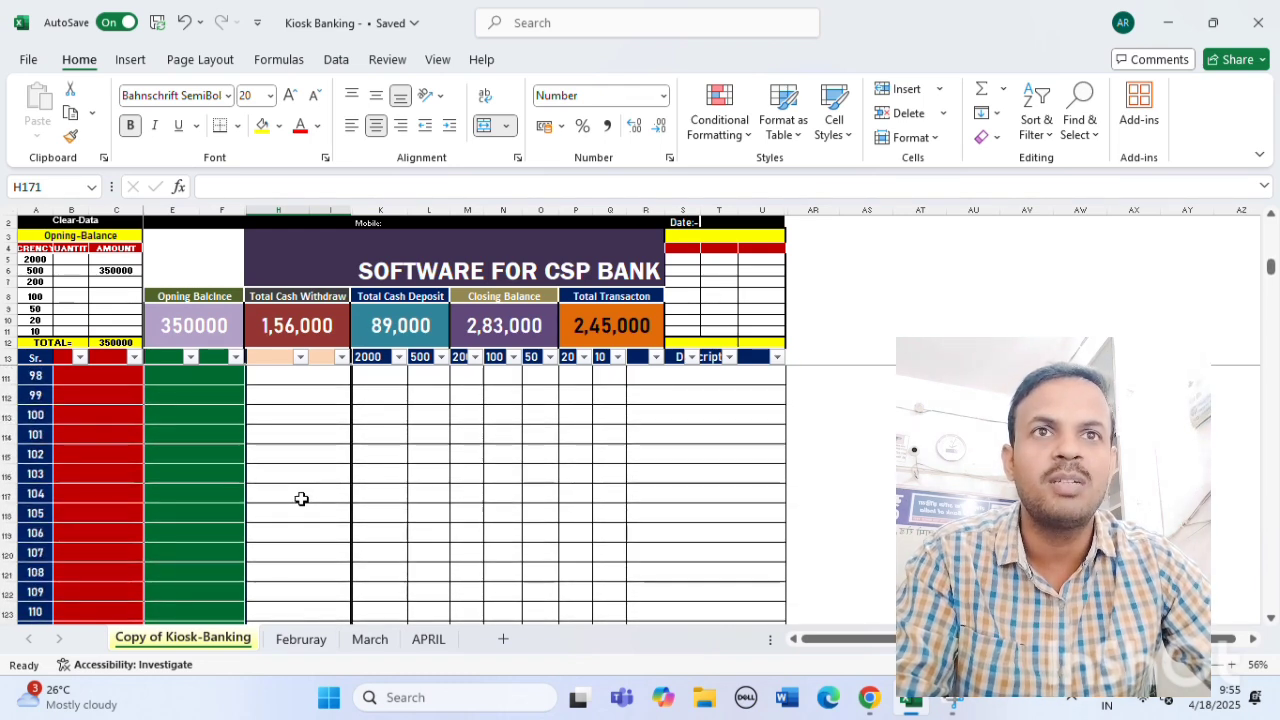
pyautogui.scroll(2, 301, 498)
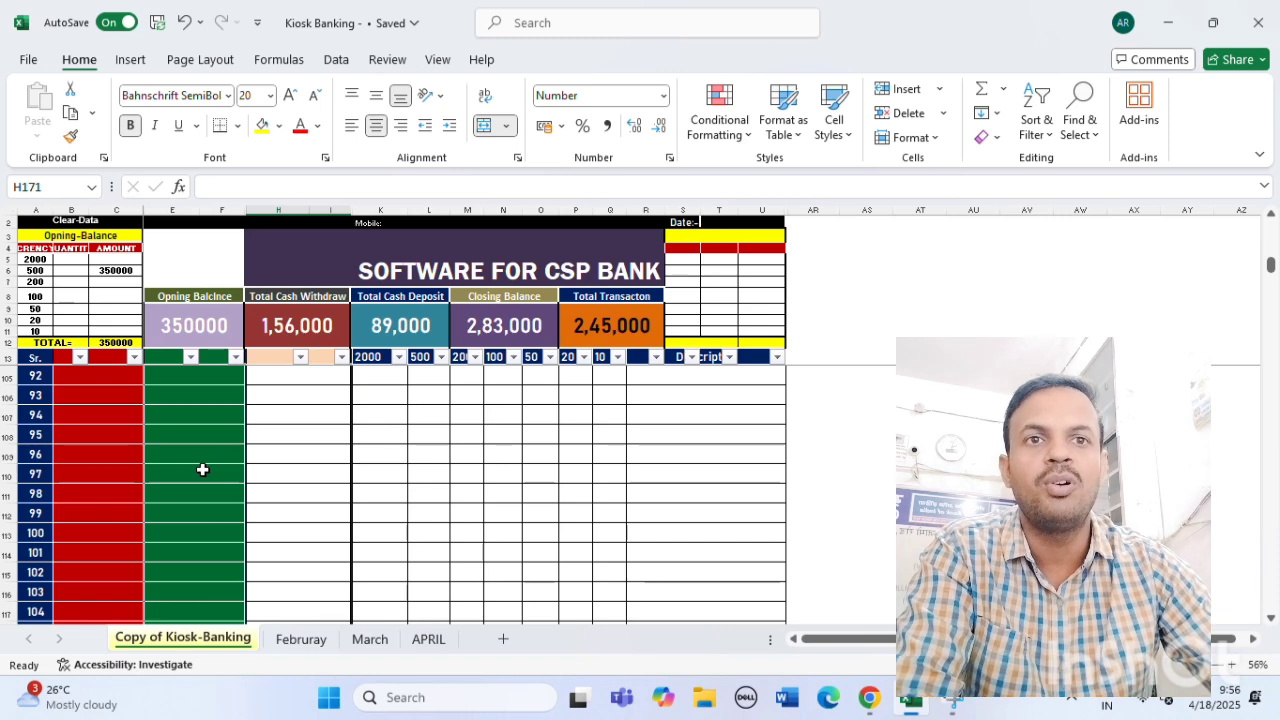
pyautogui.scroll(3, 202, 469)
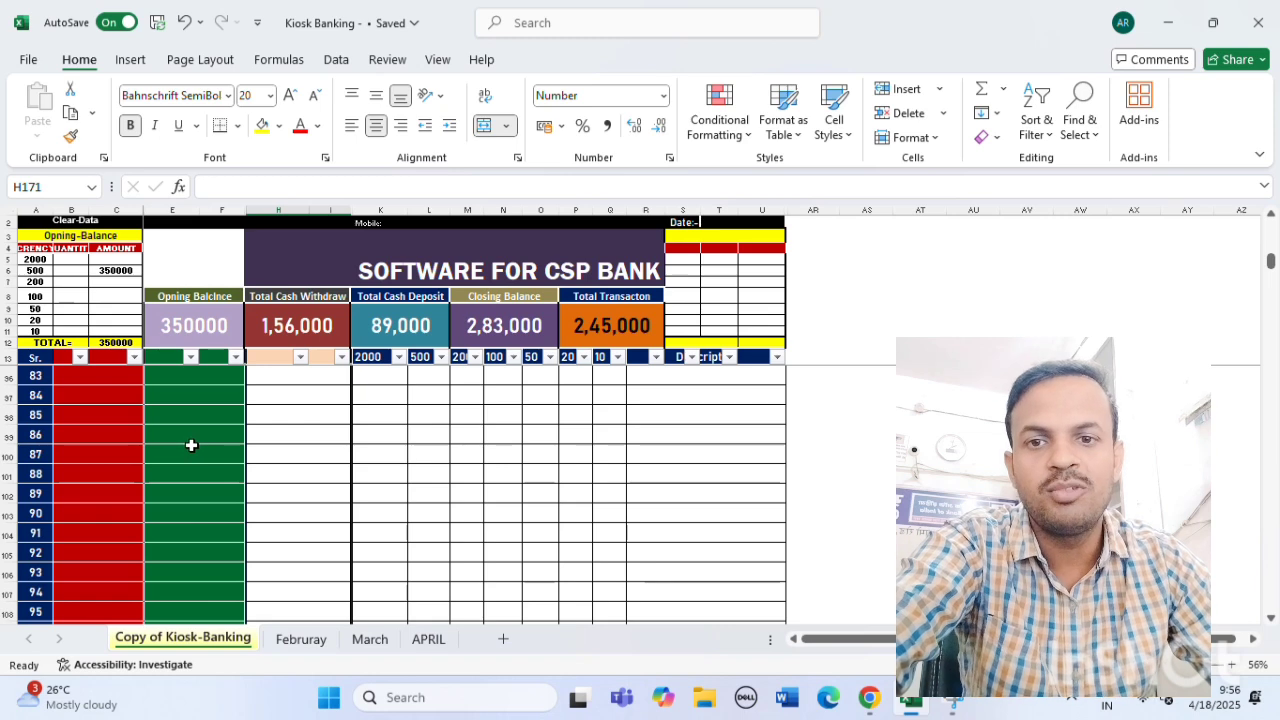
pyautogui.scroll(20, 215, 431)
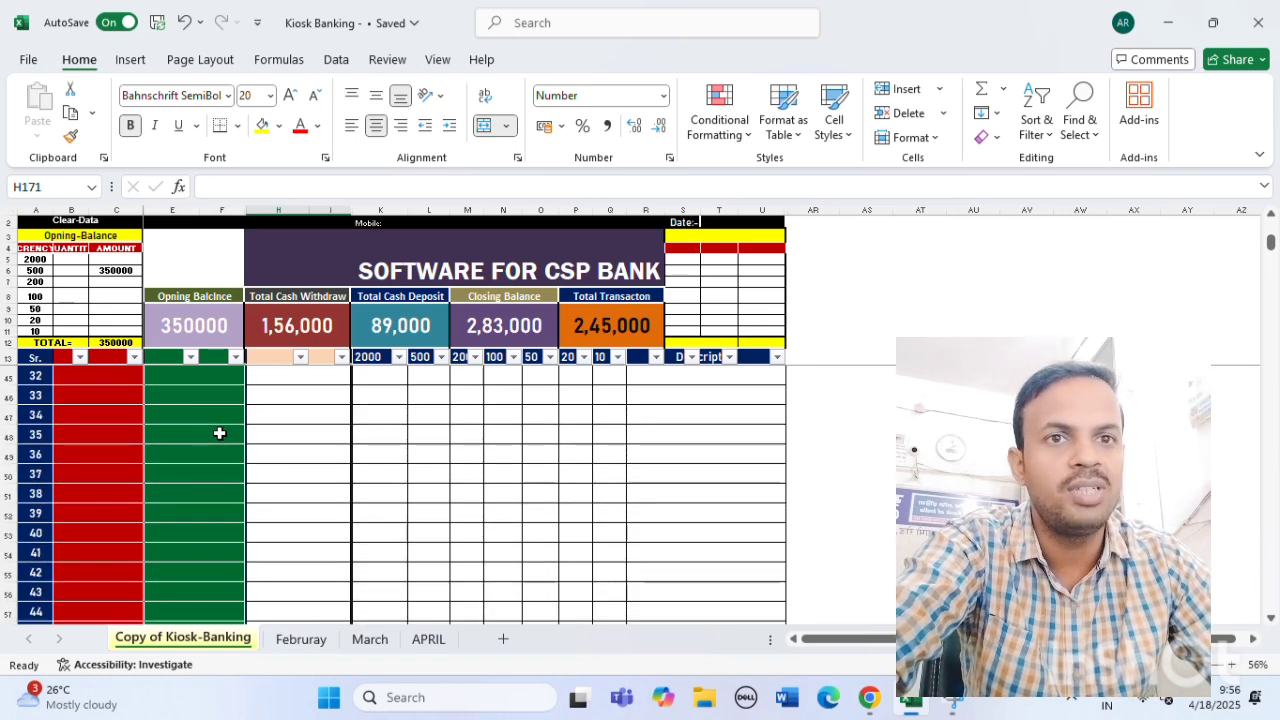
pyautogui.click(508, 326)
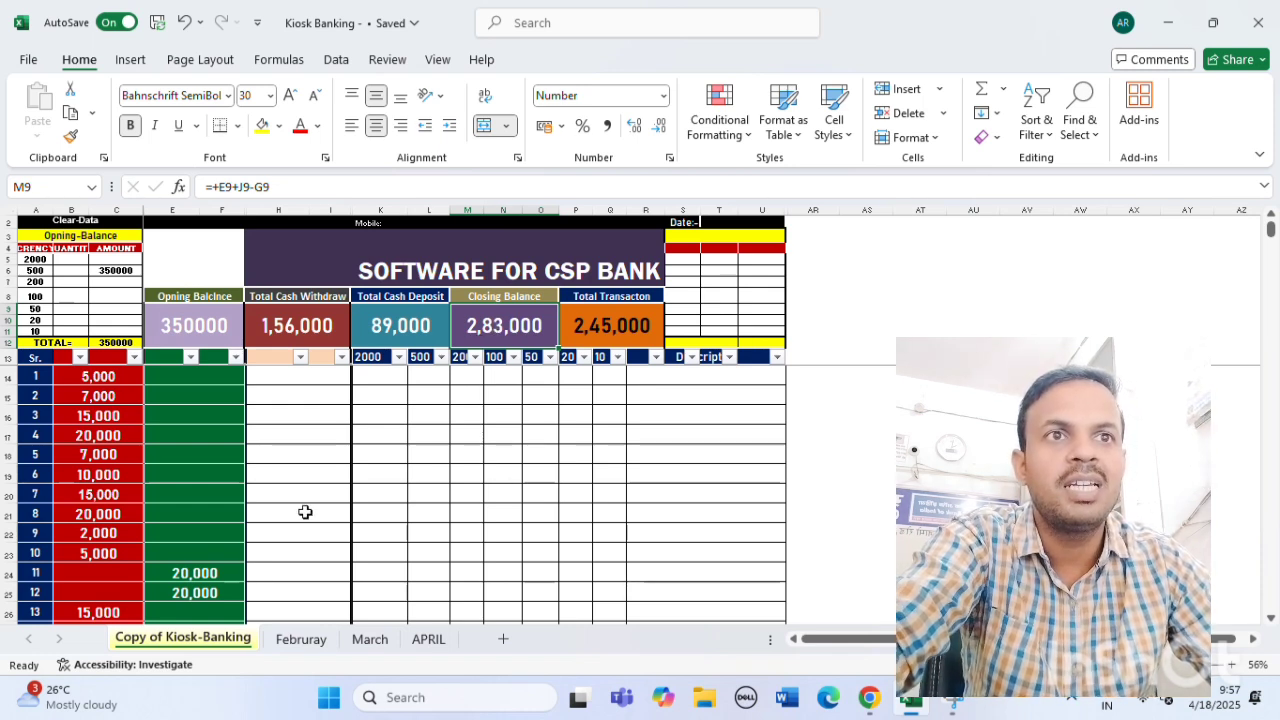
pyautogui.scroll(-4, 306, 512)
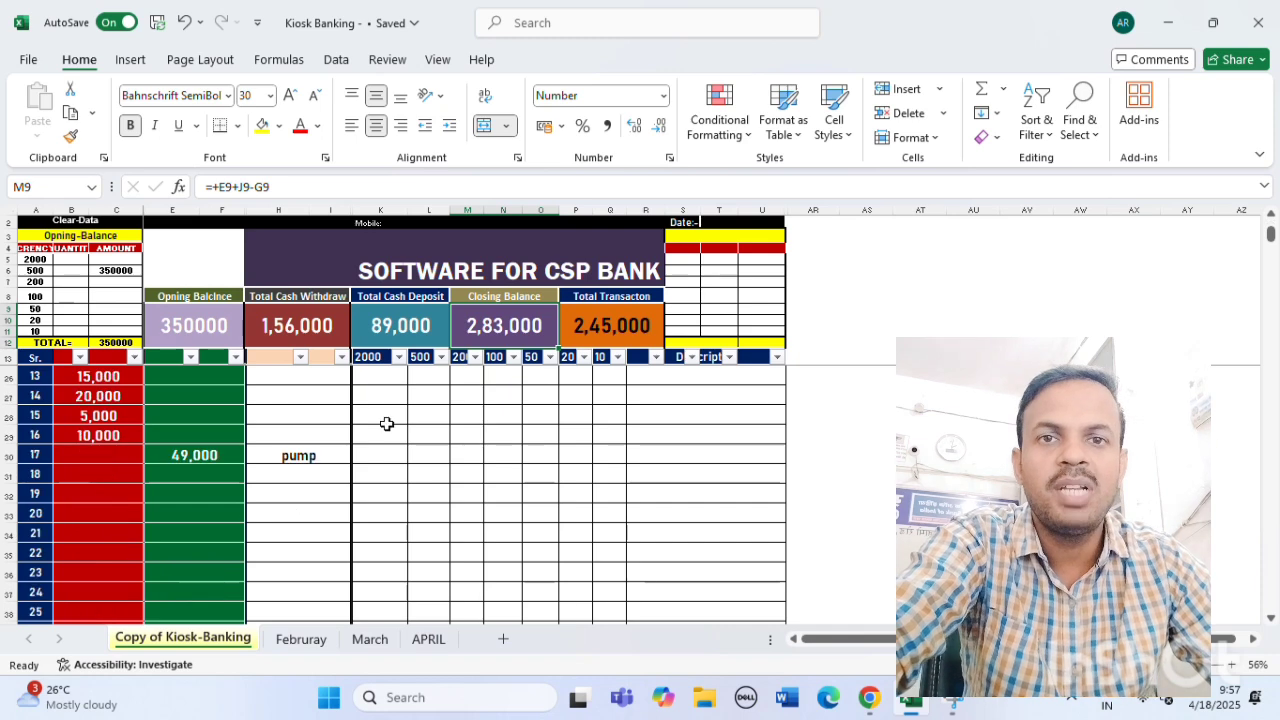
# Clear entry 17's 49,000 deposit and enter 20000 withdrawals in B30, B31 and B32.
pyautogui.click(218, 452)
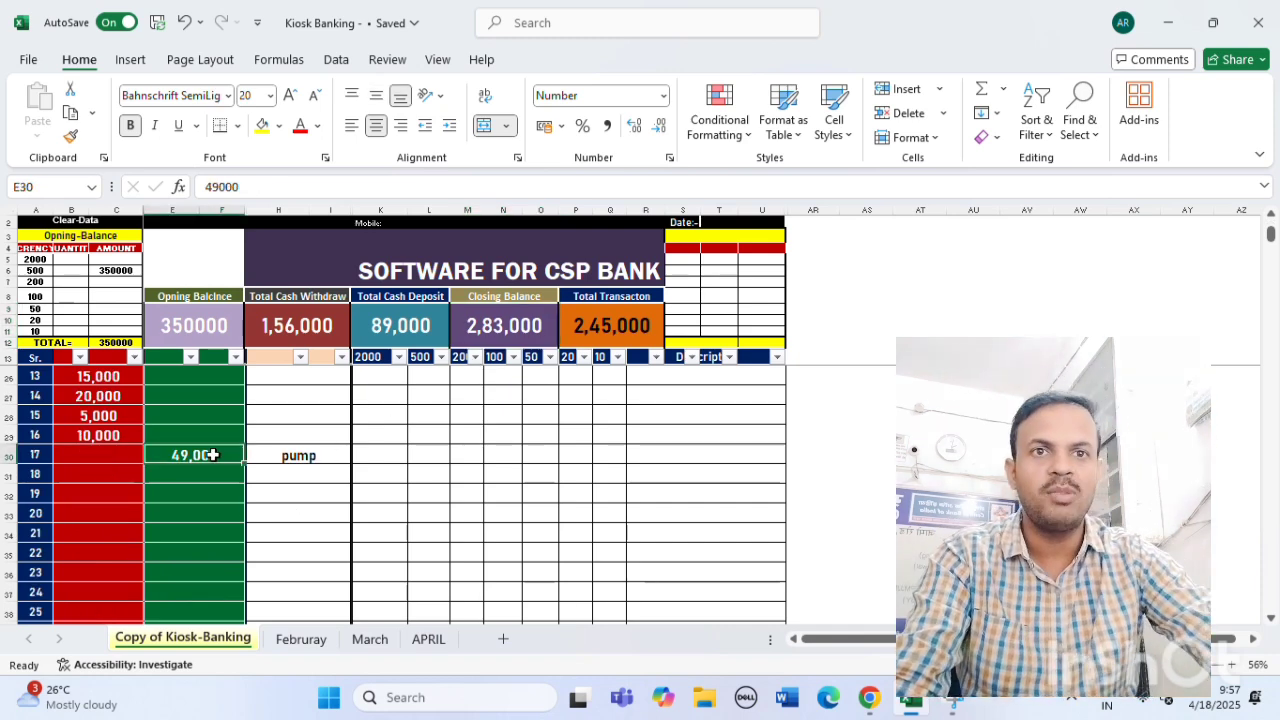
pyautogui.press('Delete')
pyautogui.click(106, 454)
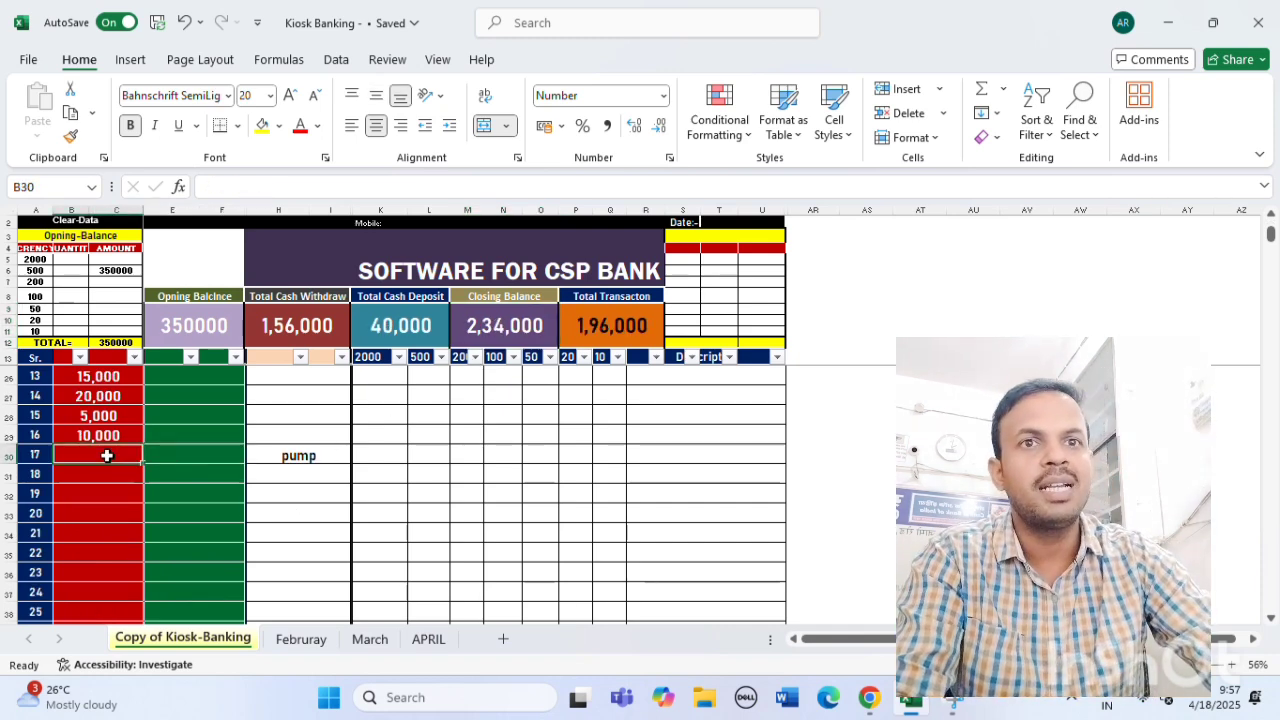
pyautogui.write('200000')
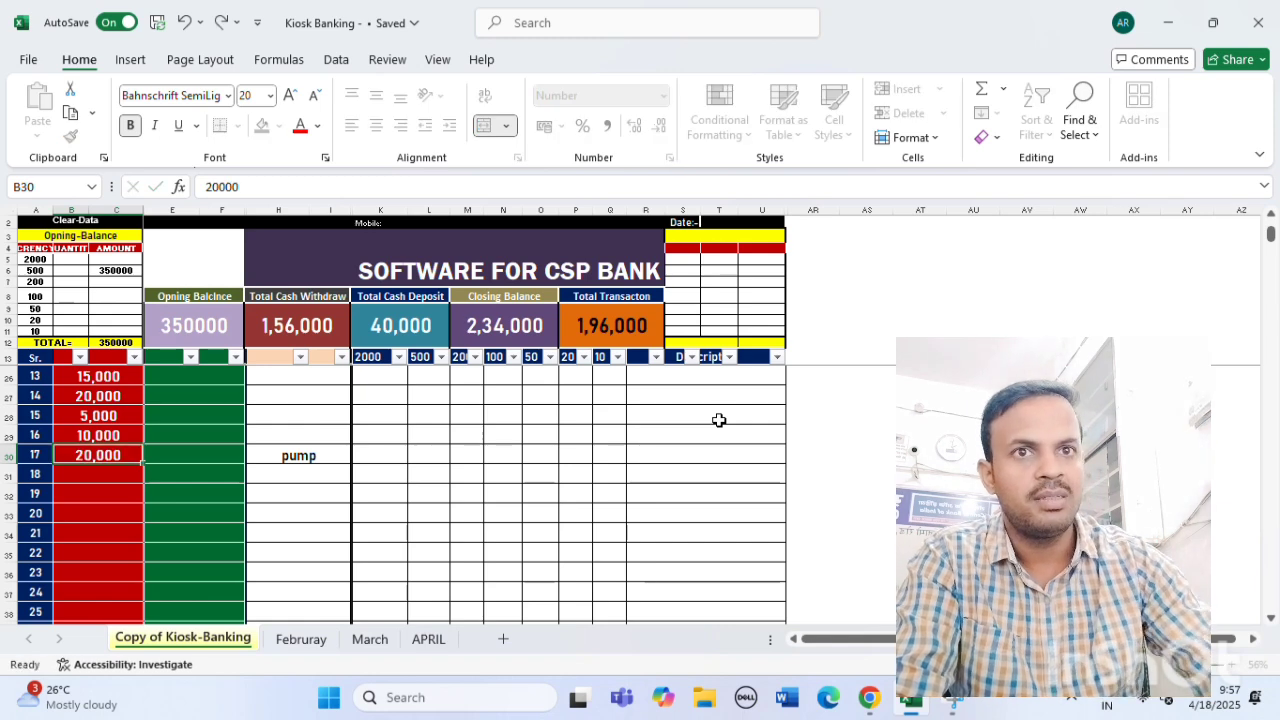
pyautogui.press('Return')
pyautogui.write('200000')
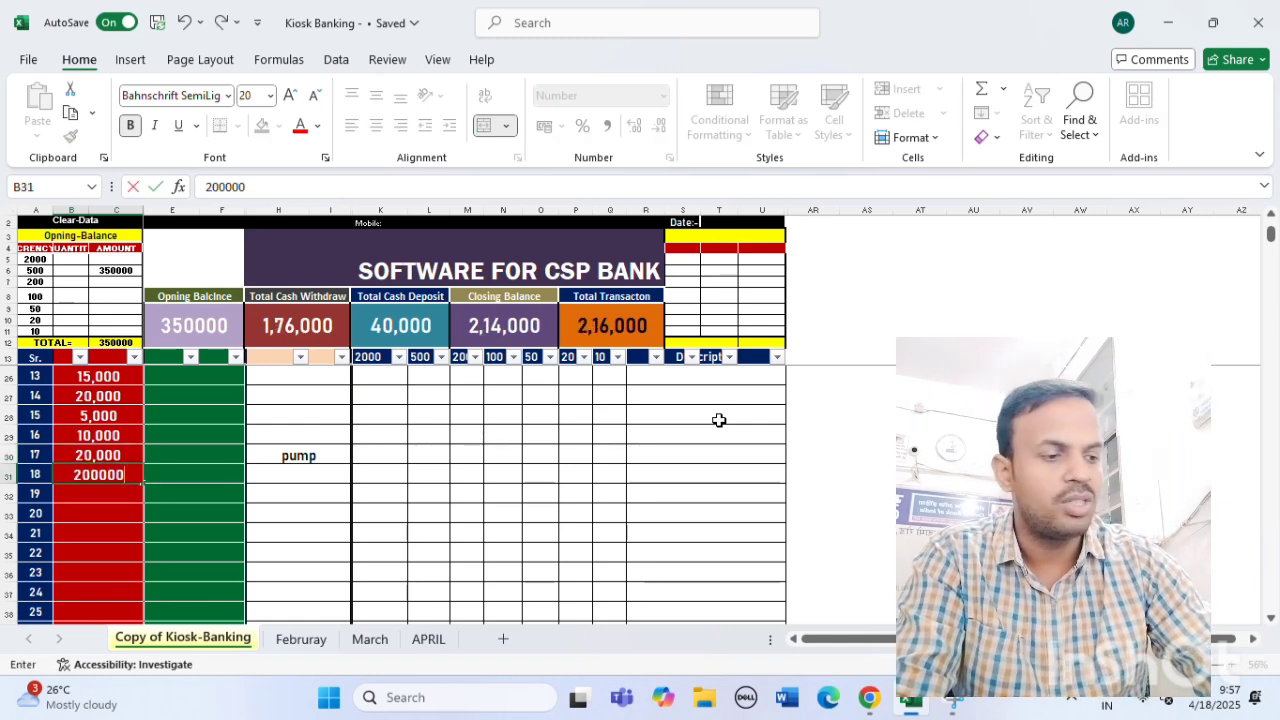
pyautogui.press('Return')
pyautogui.write('200000')
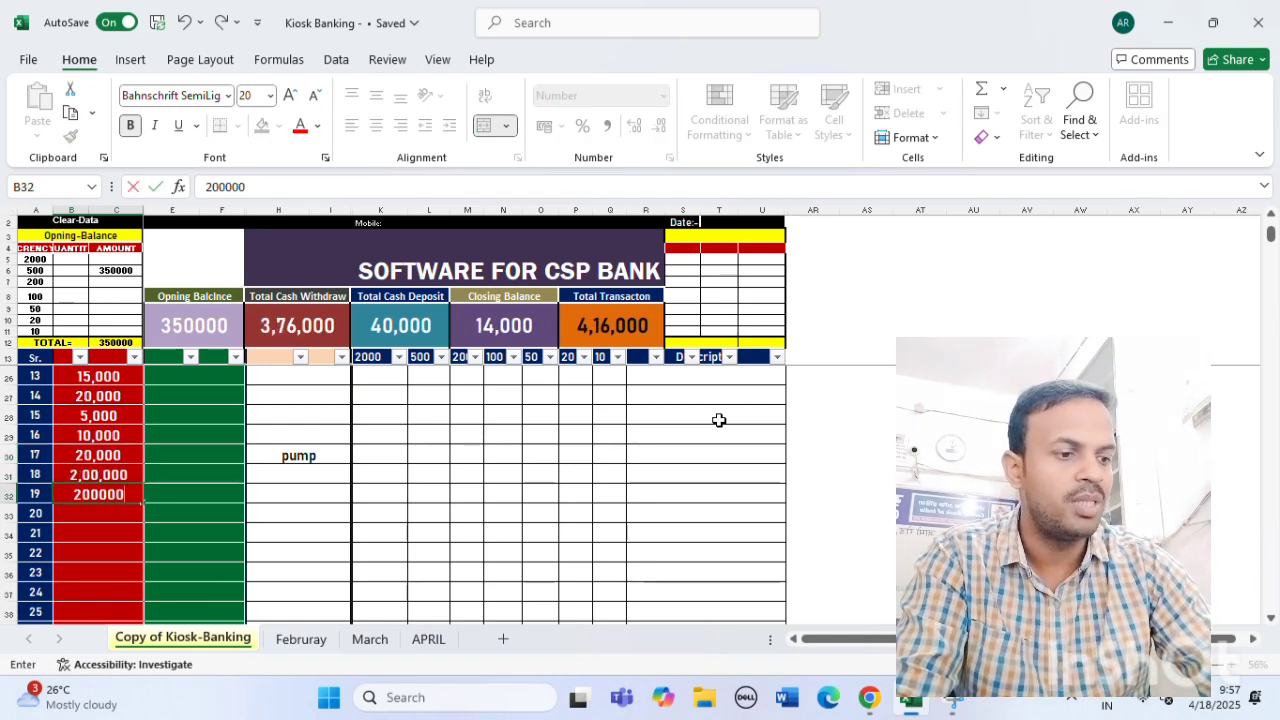
# Remove the extra zero from entries 18 and 19 so each withdrawal reads 20,000.
pyautogui.click(136, 476)
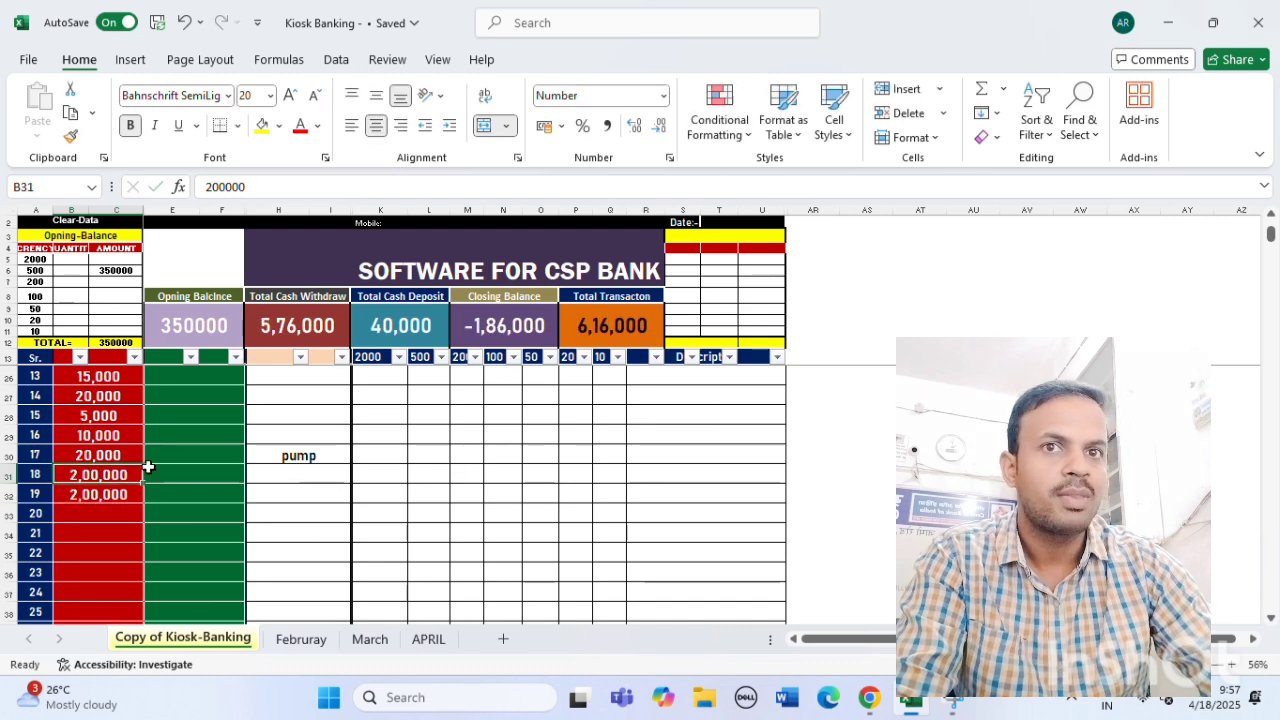
pyautogui.click(254, 186)
pyautogui.press('BackSpace')
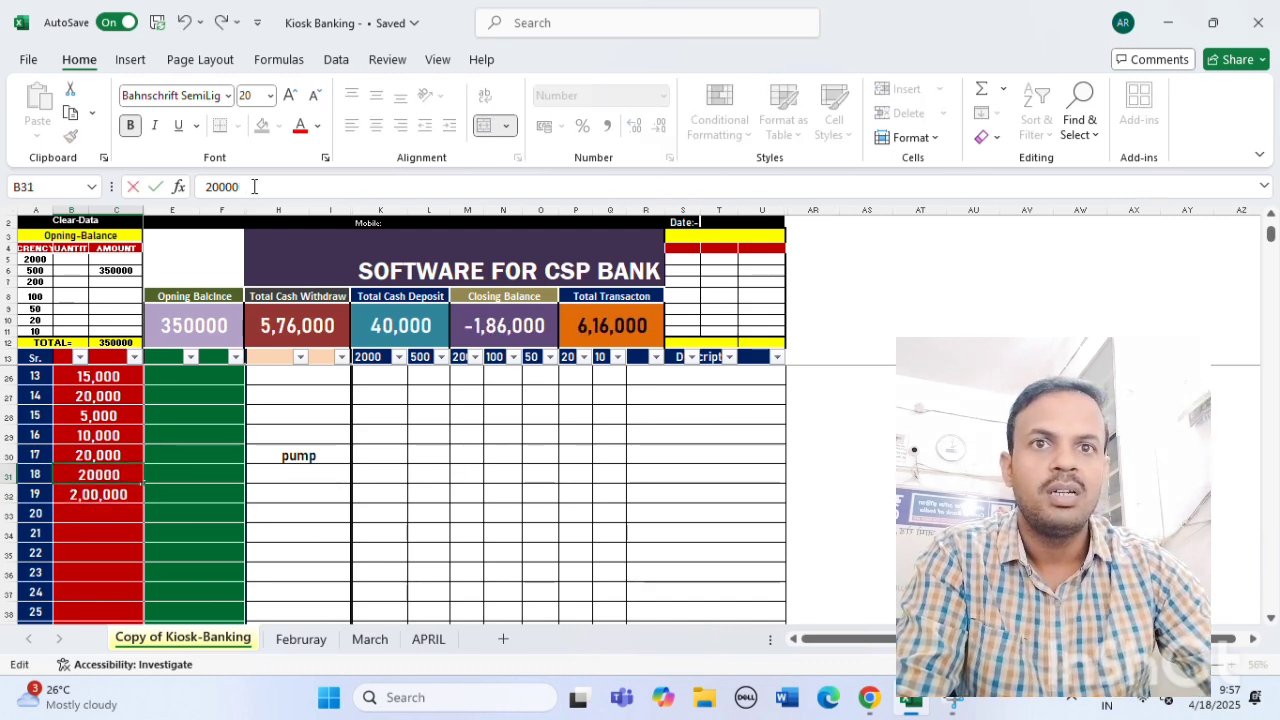
pyautogui.click(110, 492)
pyautogui.click(255, 188)
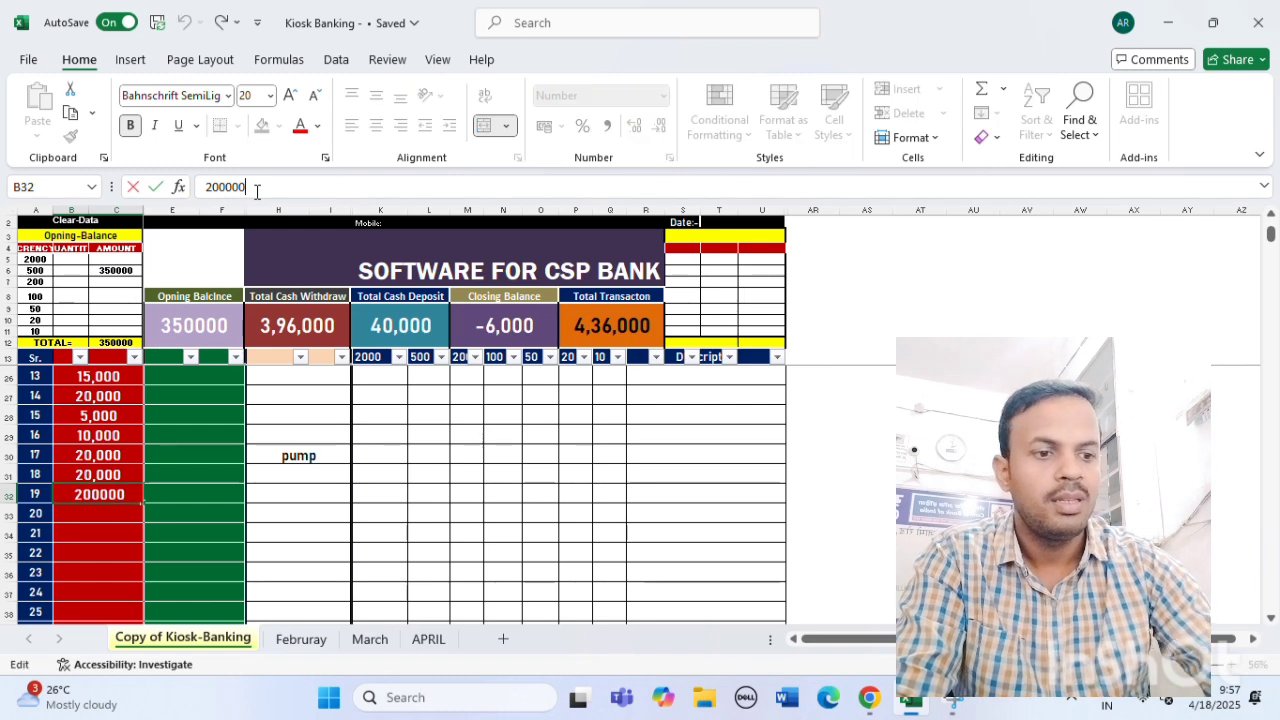
pyautogui.press('BackSpace')
pyautogui.click(337, 537)
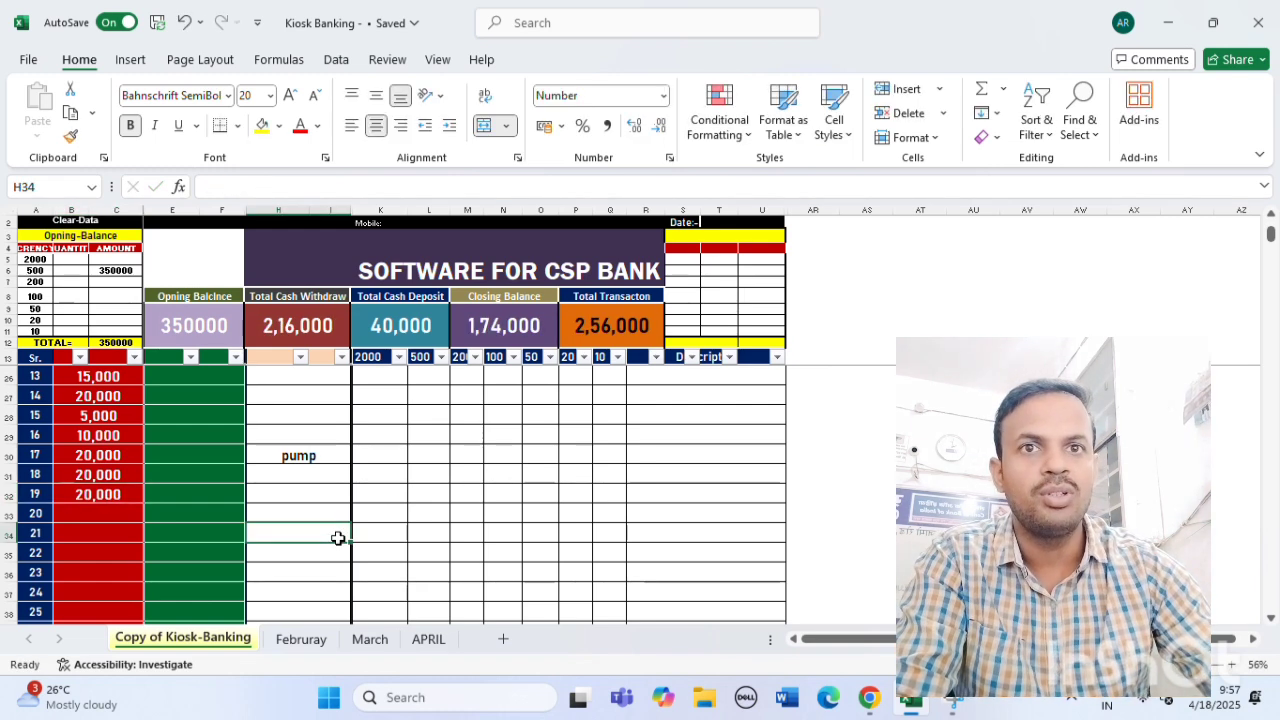
pyautogui.scroll(4, 337, 537)
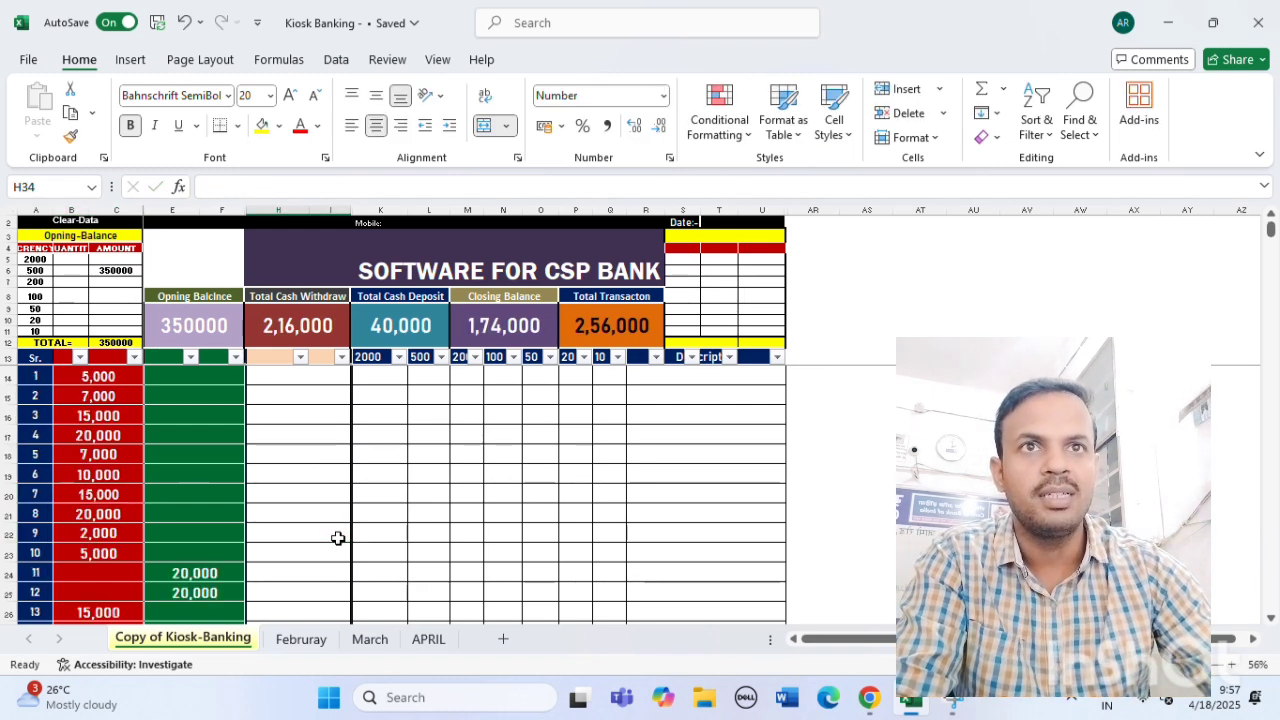
# Clear the whole block of withdrawal entries starting from entry 1's 5,000.
pyautogui.click(73, 376)
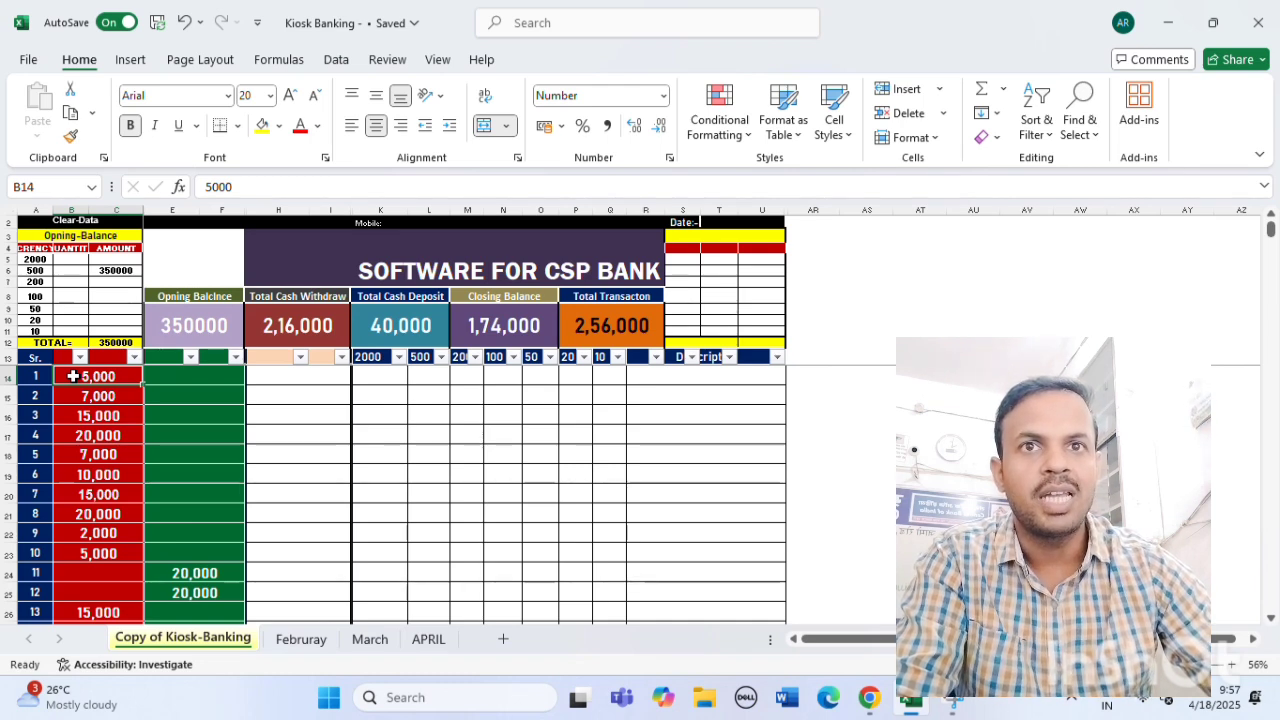
pyautogui.rightClick(73, 376)
pyautogui.press('Escape')
pyautogui.doubleClick(78, 376)
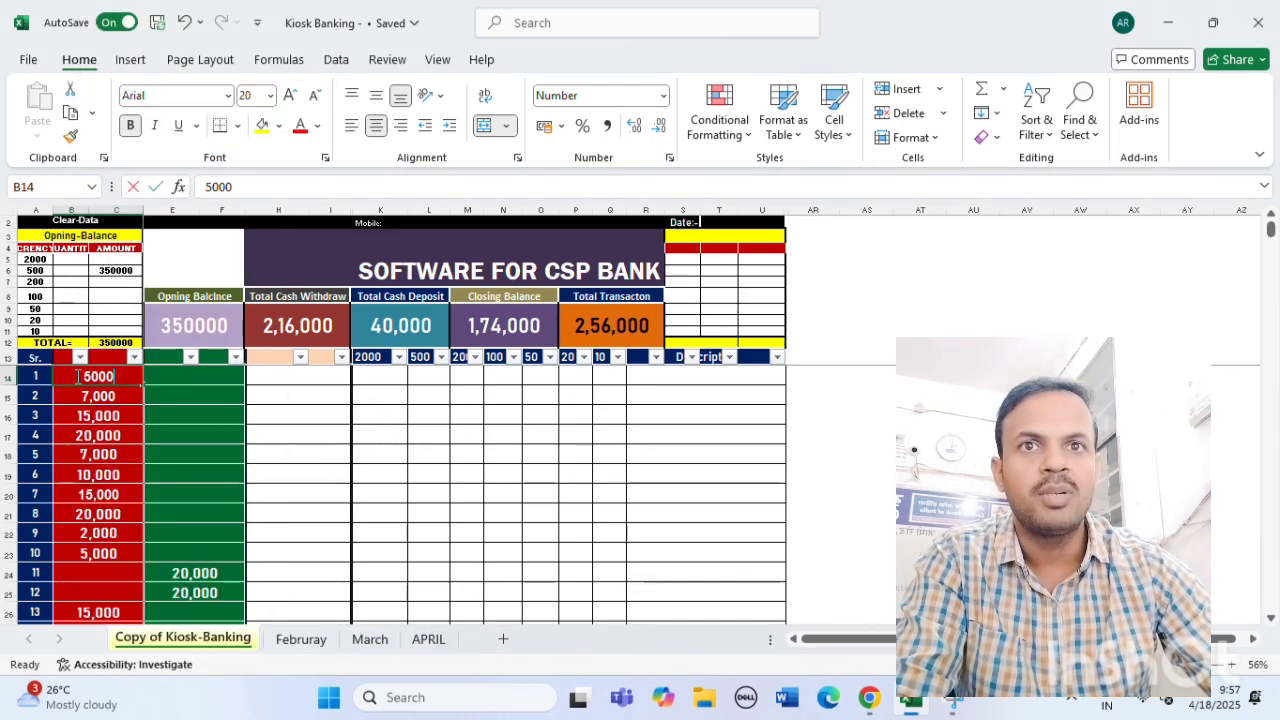
pyautogui.click(343, 400)
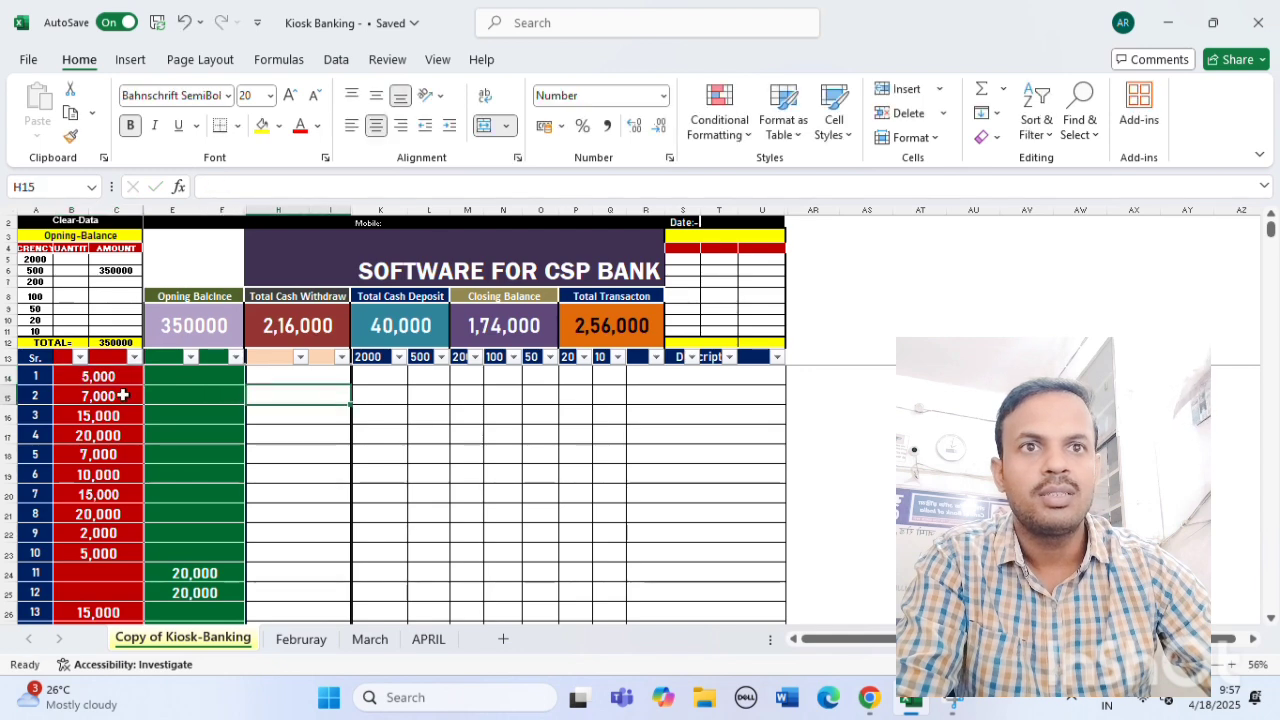
pyautogui.click(73, 375)
pyautogui.moveTo(73, 375); pyautogui.dragTo(291, 608)
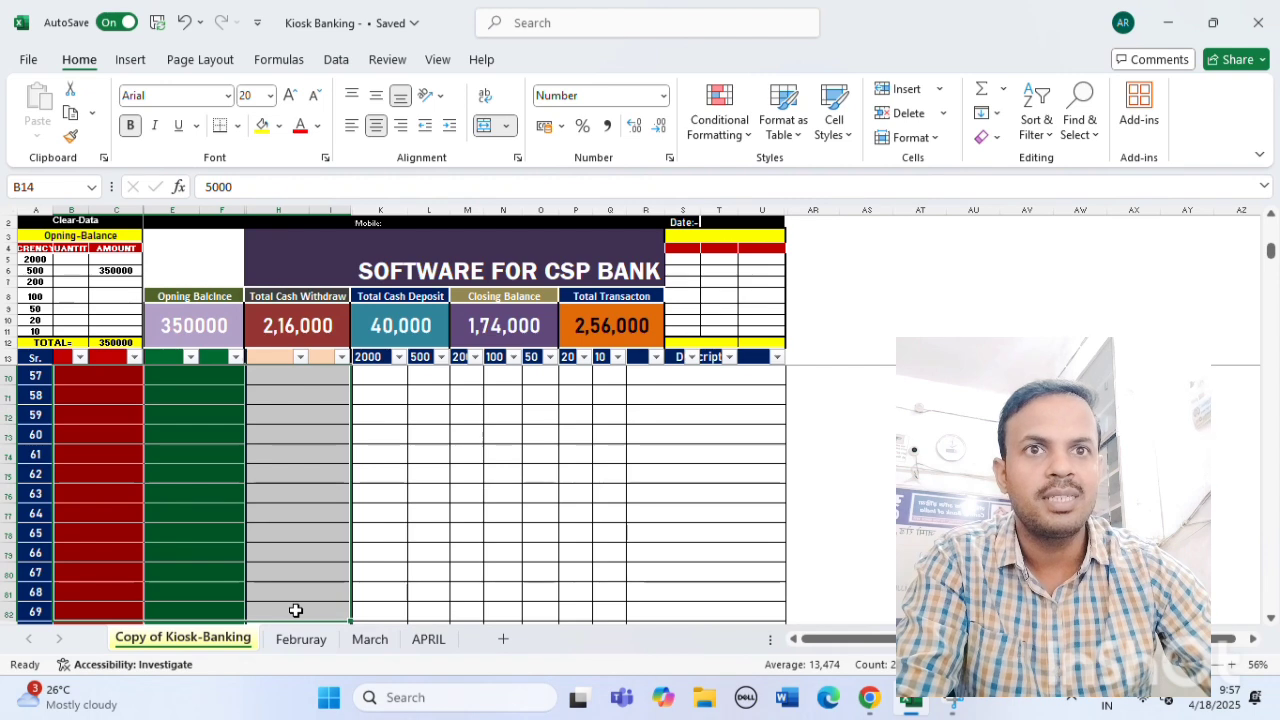
pyautogui.press('Delete')
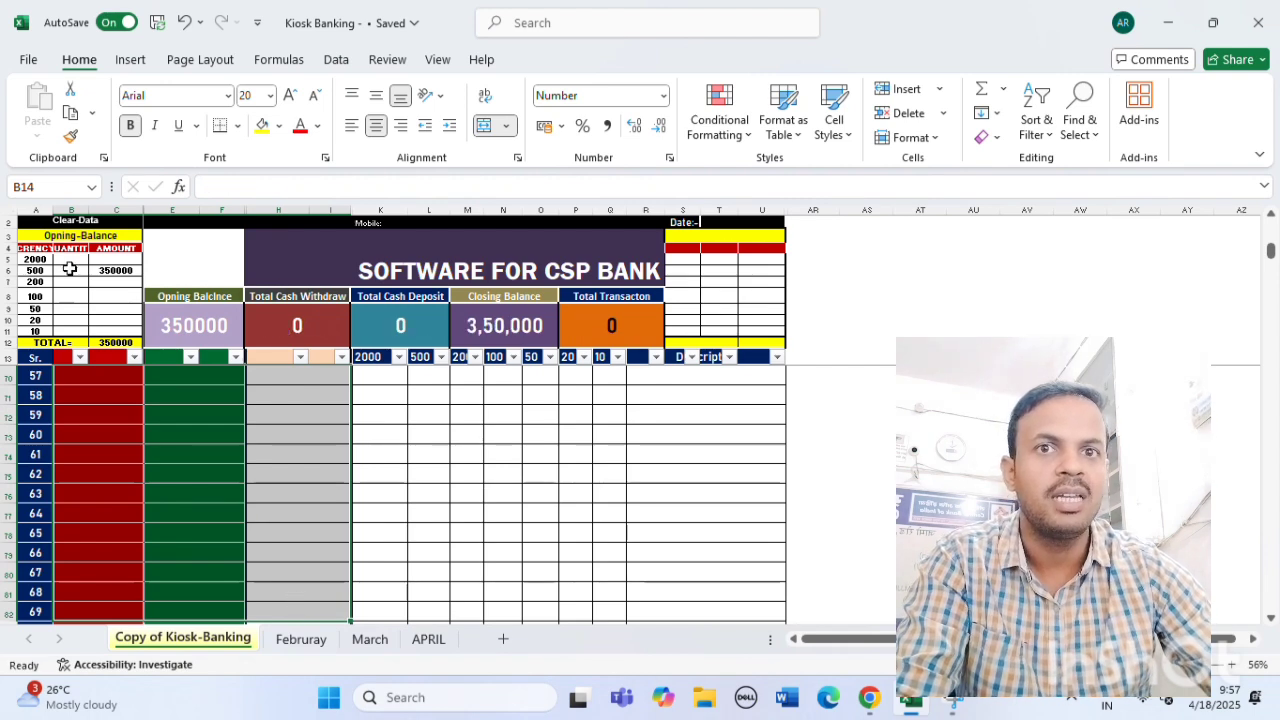
# Clear the 350000 opening amount in C6.
pyautogui.click(117, 271)
pyautogui.press('Delete')
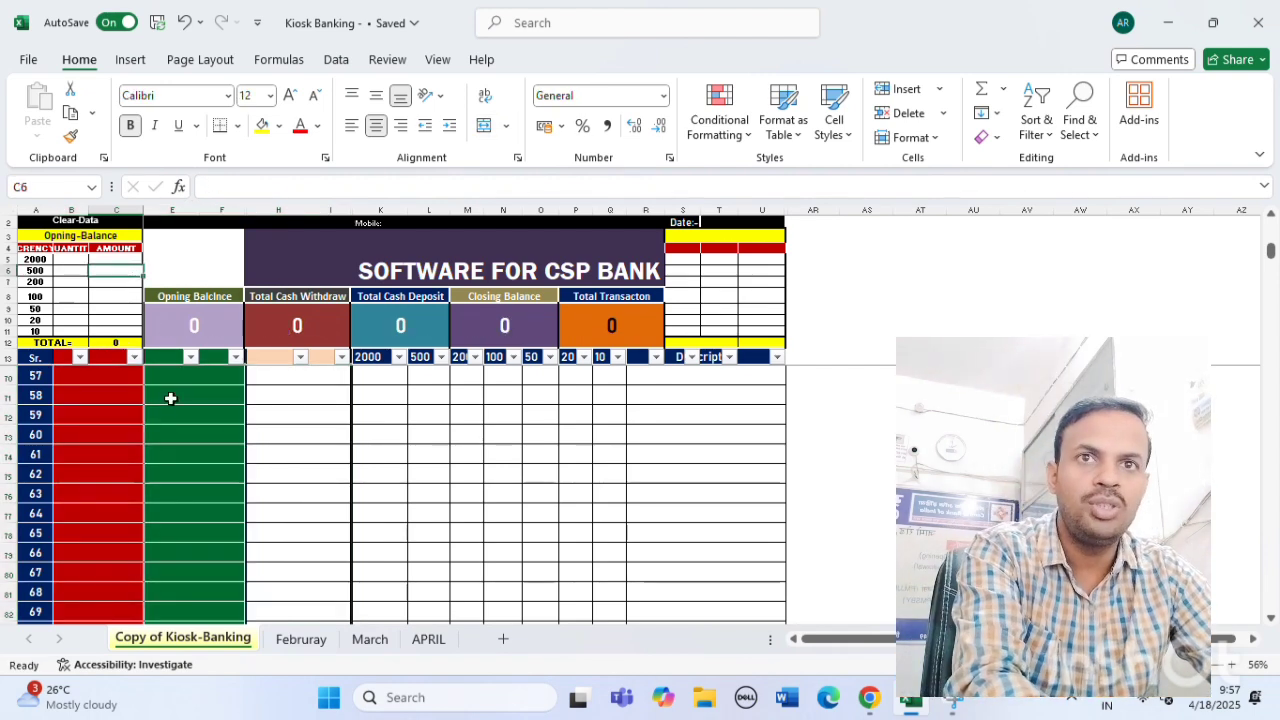
pyautogui.click(326, 486)
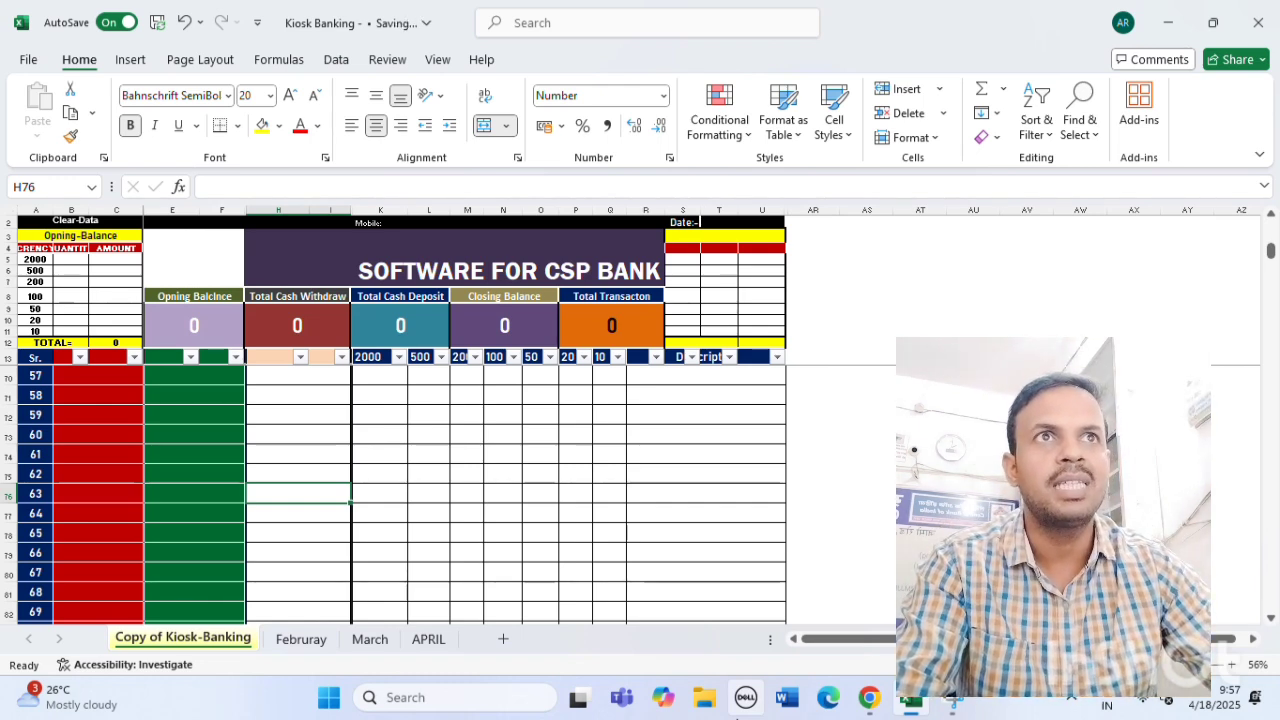
pyautogui.click(109, 273)
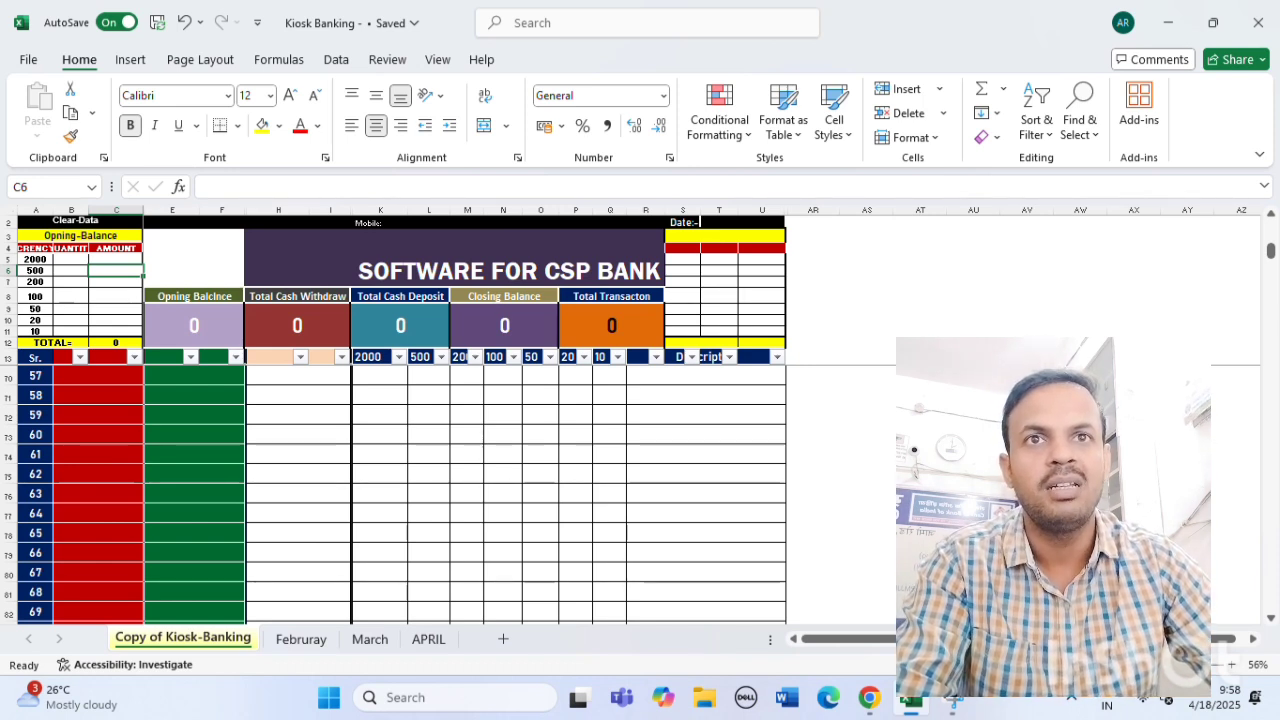
# Enter 210000 as the opening amount in C6 and check the Closing Balance formula.
pyautogui.write('20000')
pyautogui.press('BackSpace')
pyautogui.press('BackSpace')
pyautogui.press('BackSpace')
pyautogui.press('BackSpace')
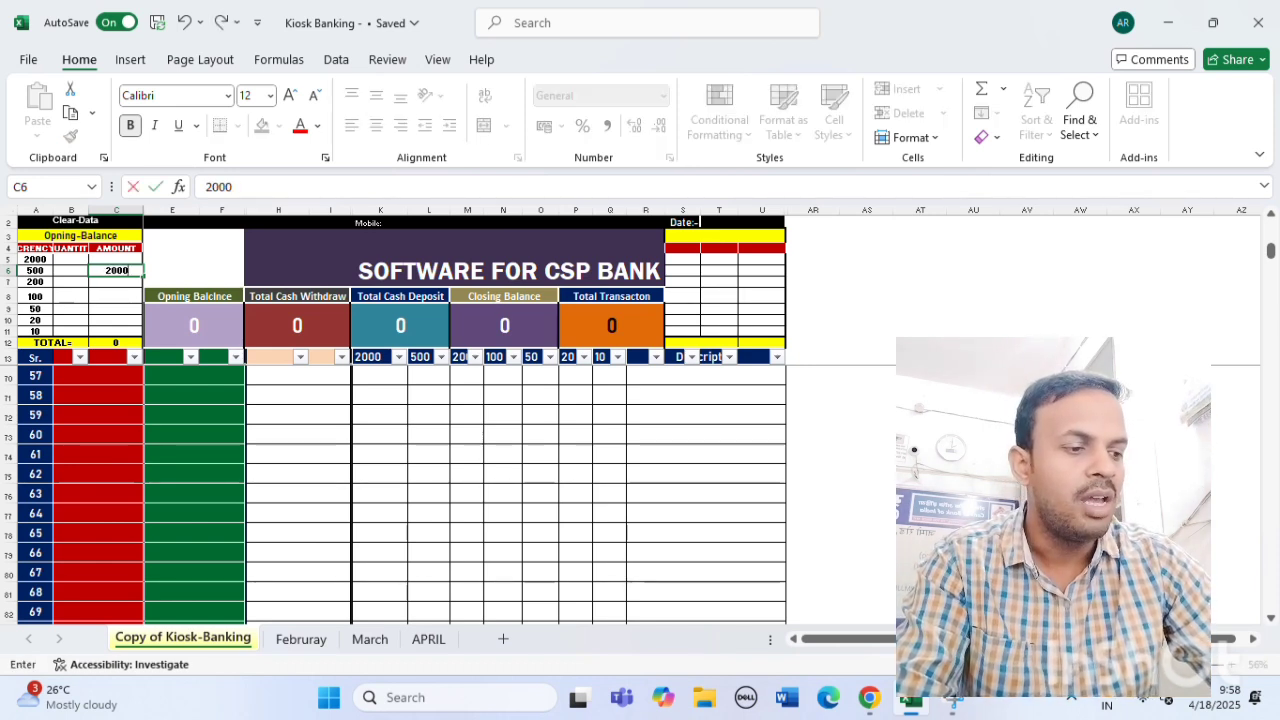
pyautogui.write('10000')
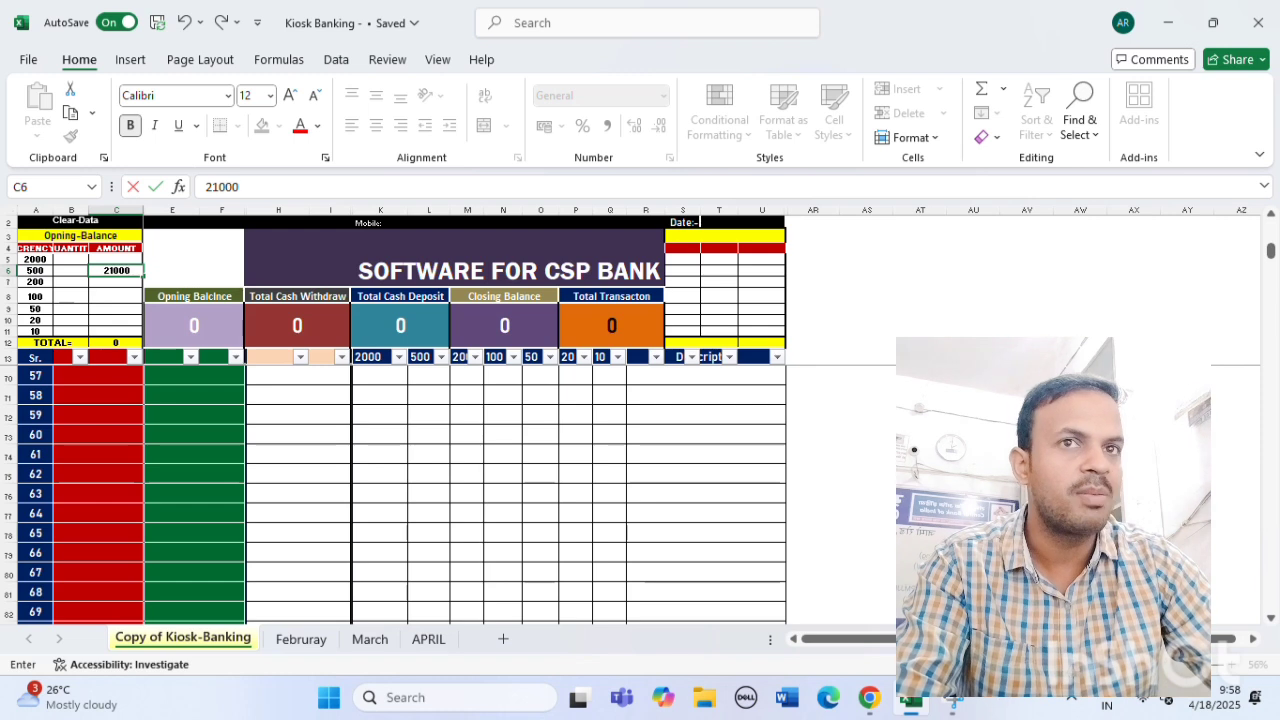
pyautogui.click(609, 510)
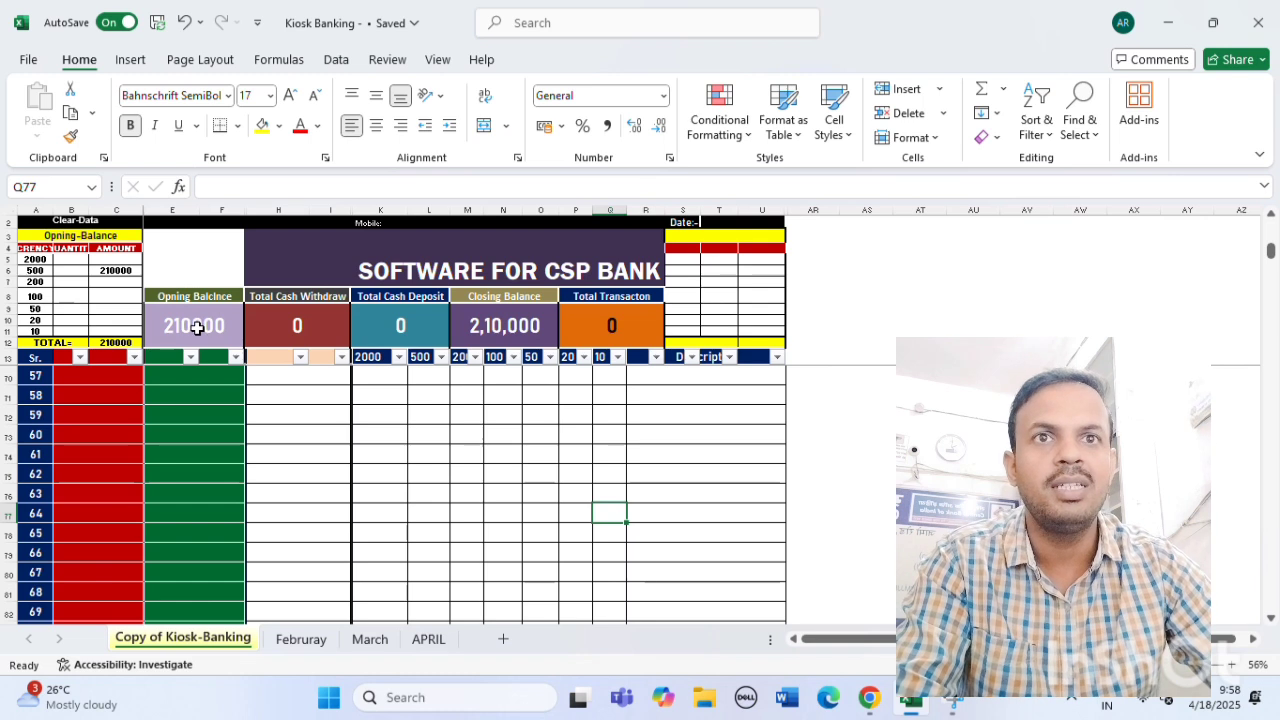
pyautogui.click(513, 317)
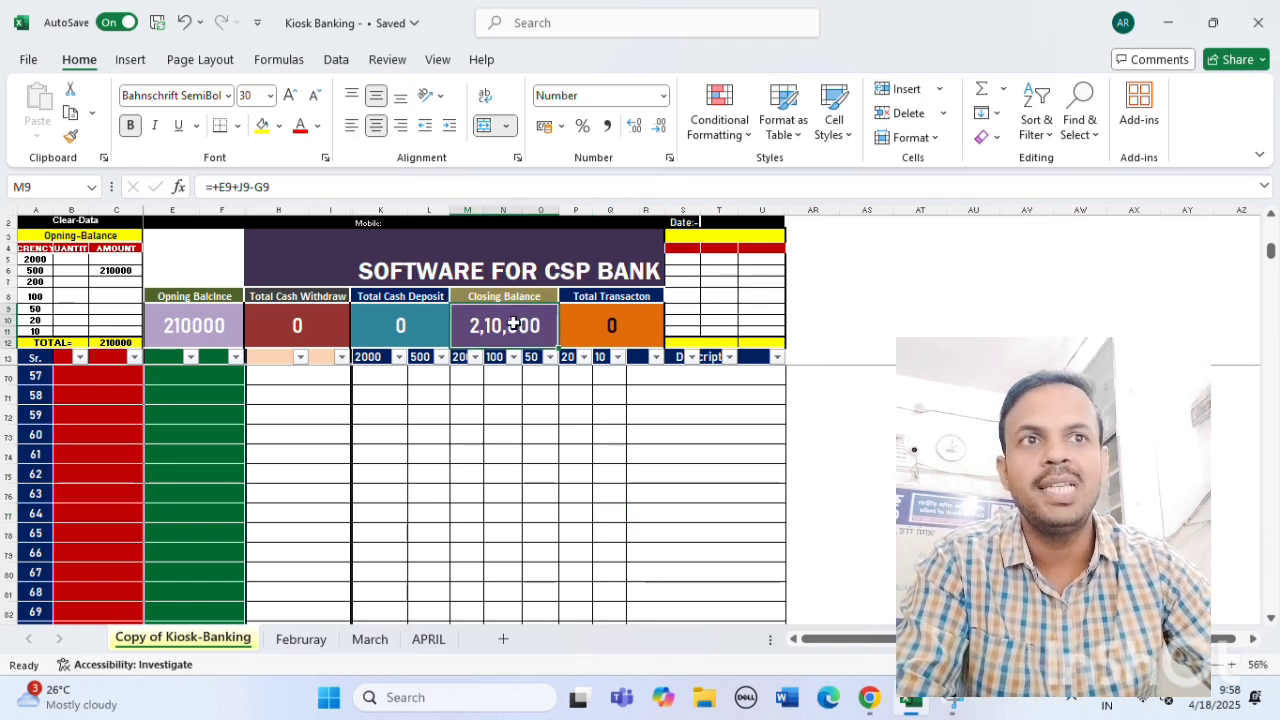
pyautogui.click(508, 395)
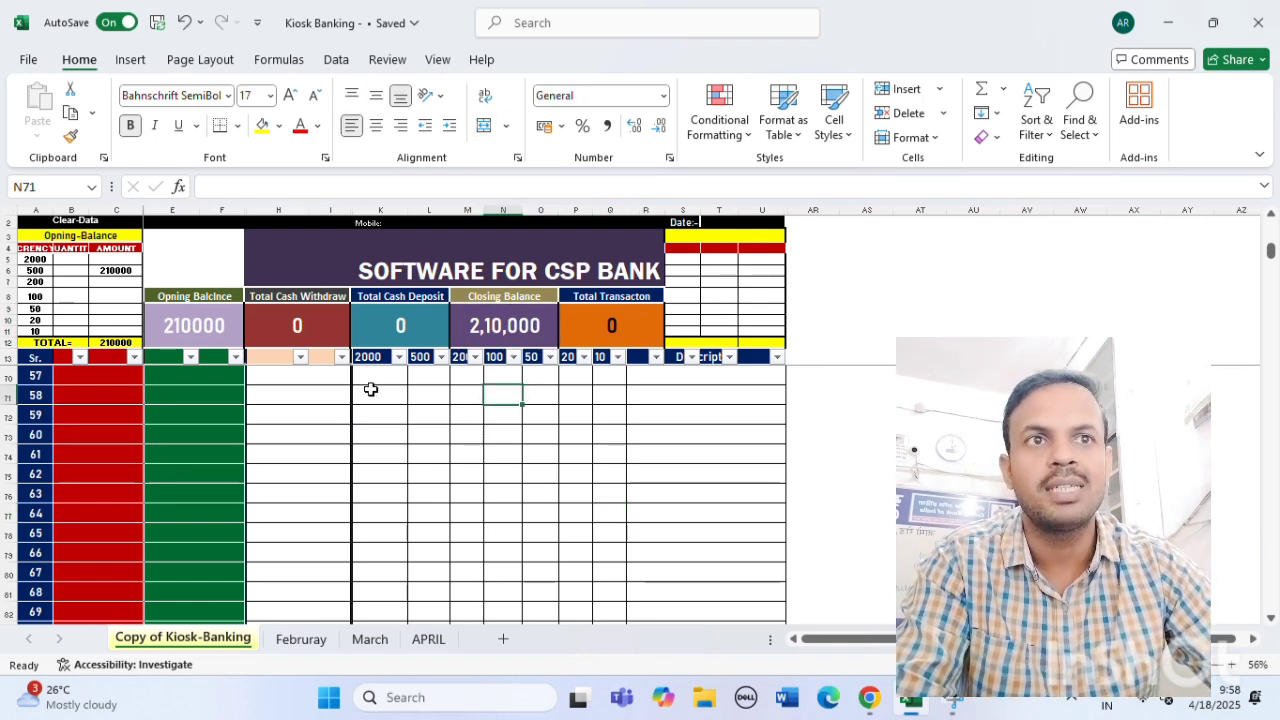
pyautogui.scroll(6, 104, 425)
pyautogui.scroll(13, 104, 433)
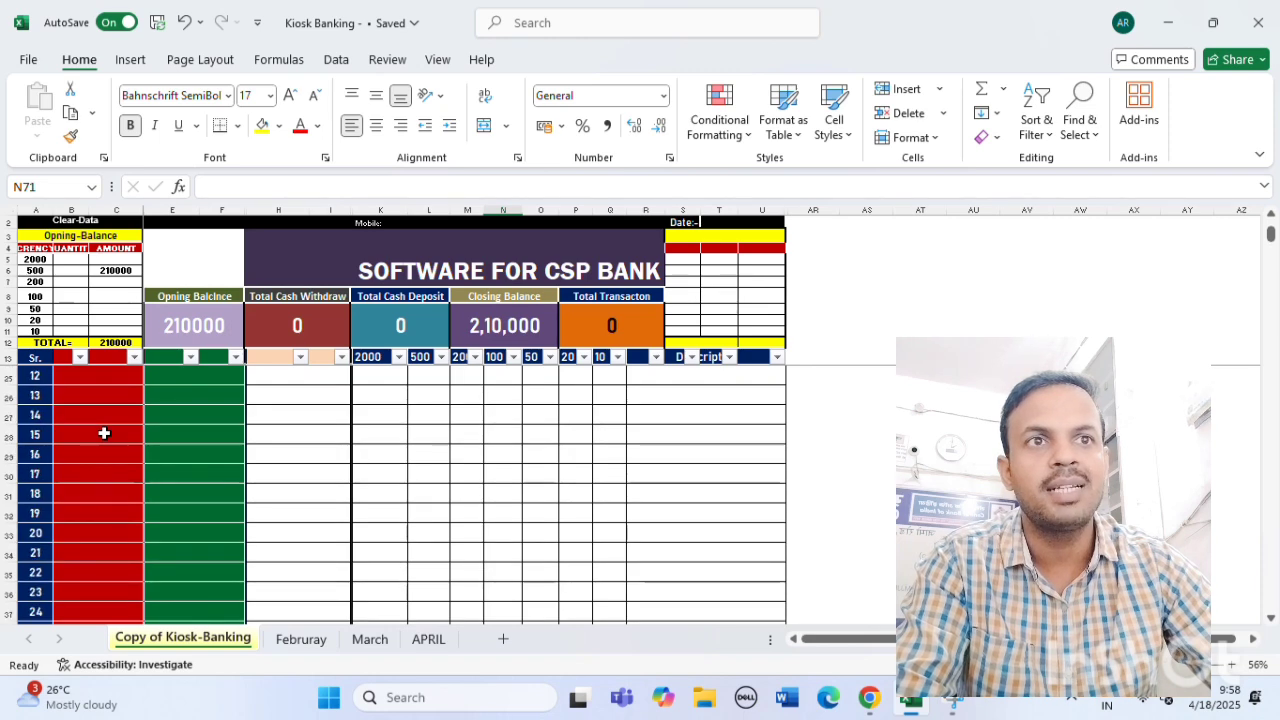
# Enter withdrawals 1000, 20000, 15000 and 10000 in B14–B17.
pyautogui.click(95, 379)
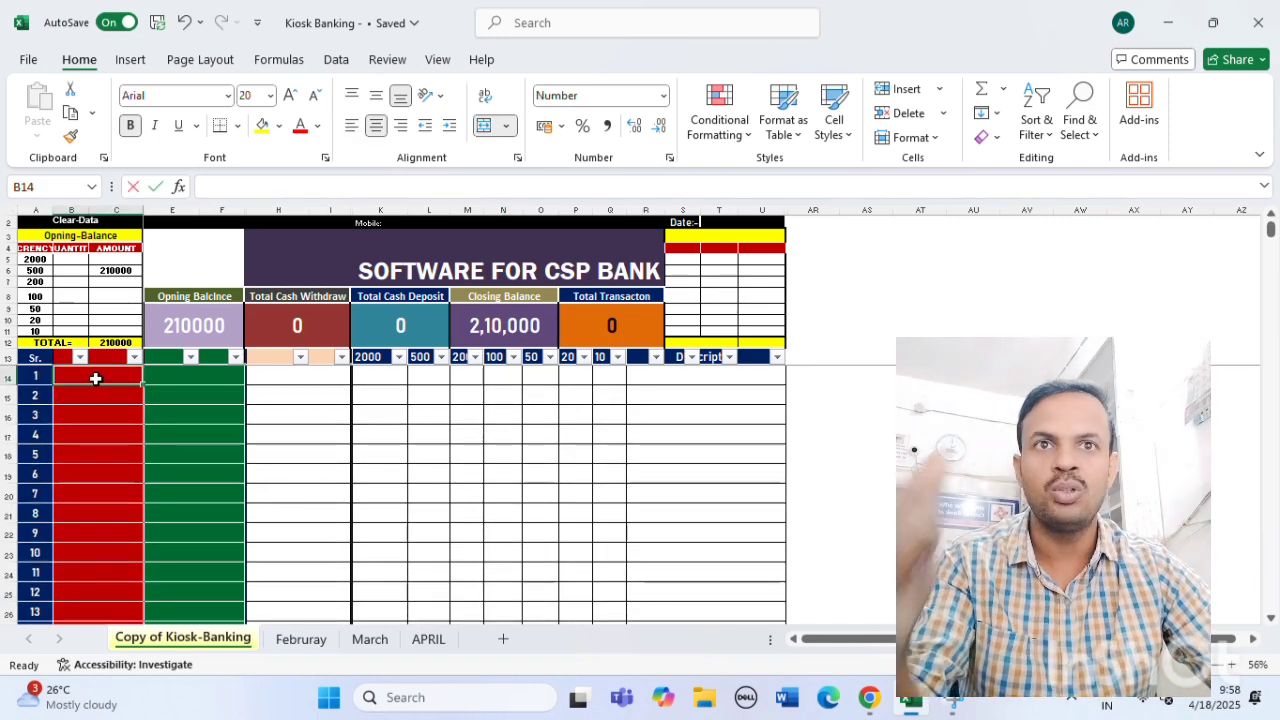
pyautogui.write('1000')
pyautogui.press('Return')
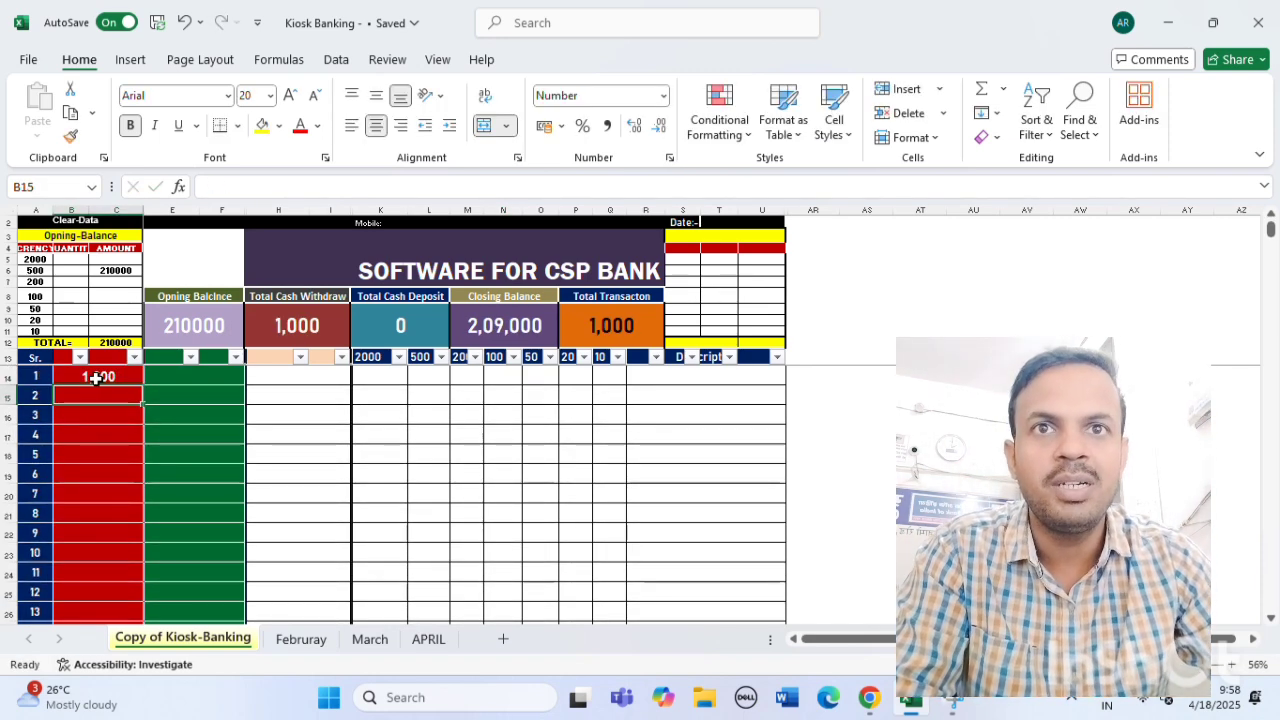
pyautogui.click(511, 329)
pyautogui.click(94, 392)
pyautogui.write('20')
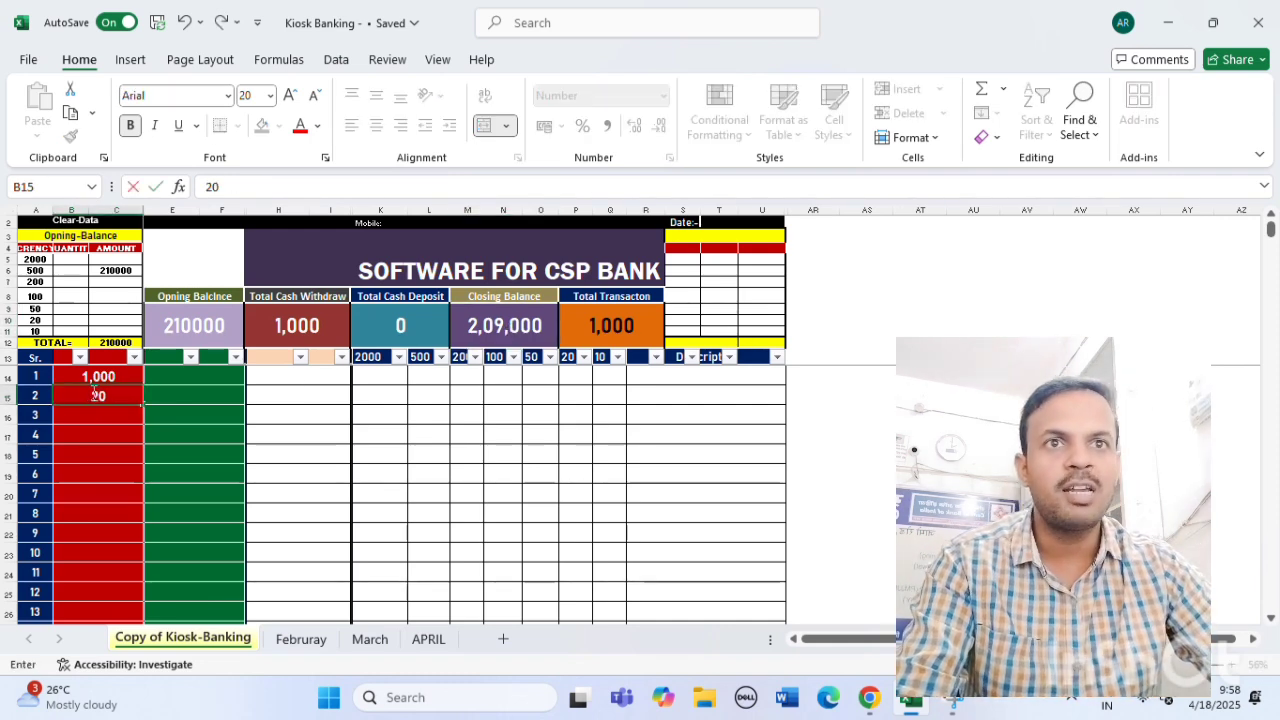
pyautogui.write(',000')
pyautogui.press('Return')
pyautogui.write('15000')
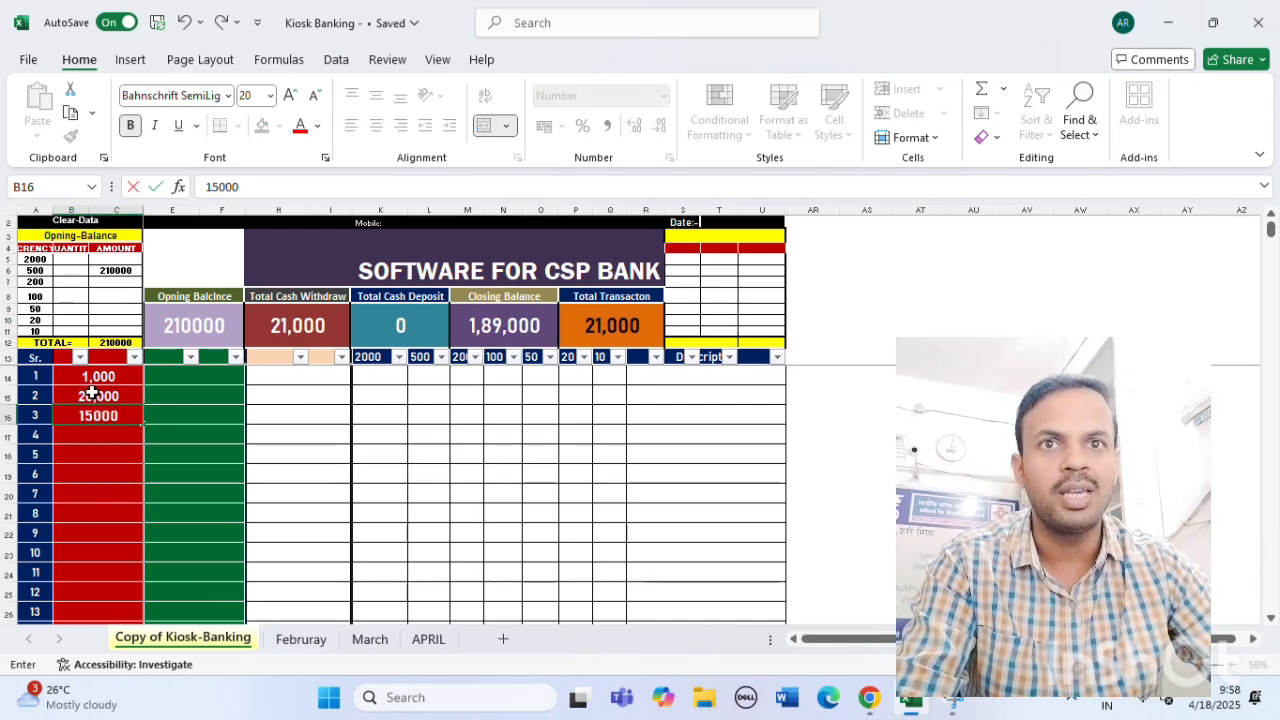
pyautogui.press('Return')
pyautogui.write('10000')
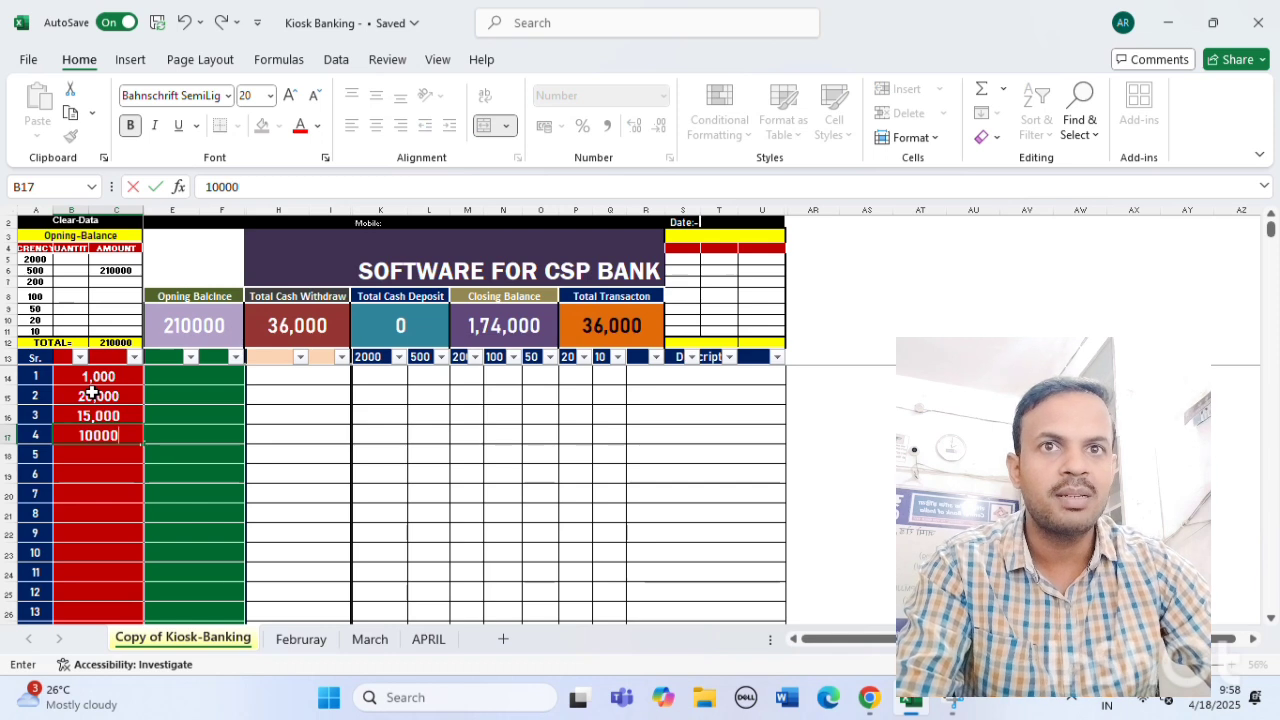
pyautogui.press('Return')
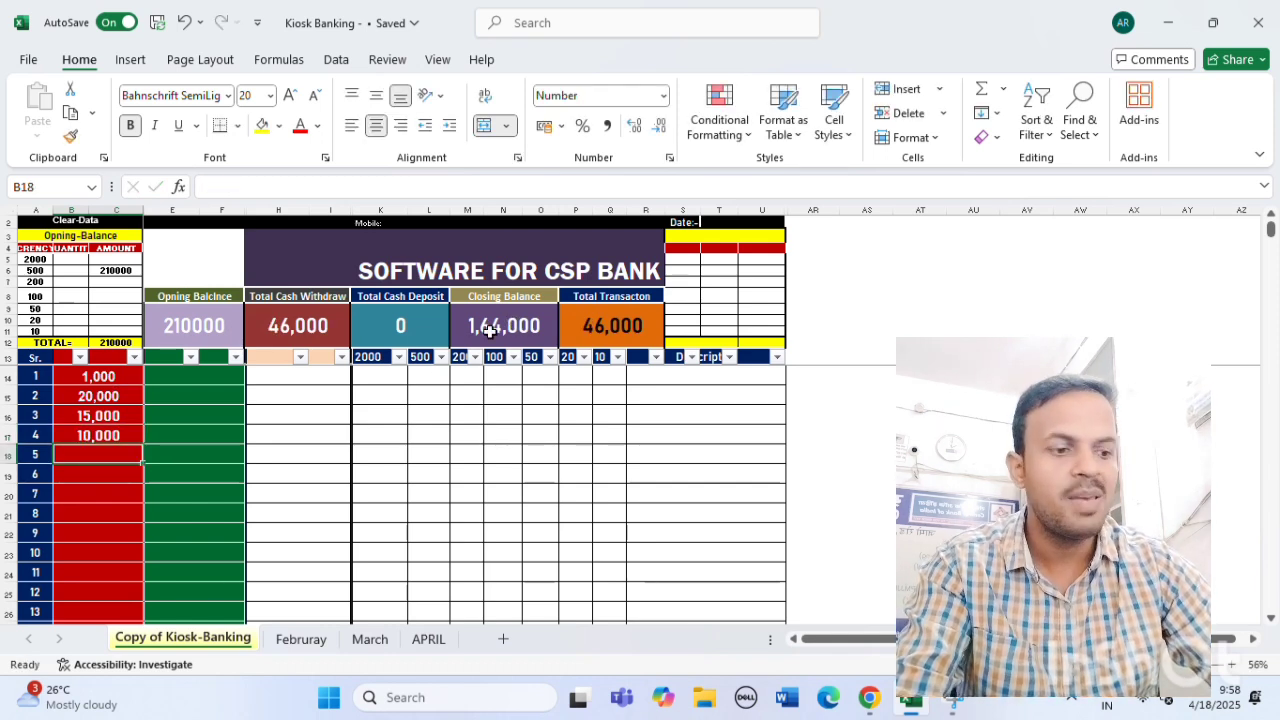
# Enter withdrawals 5000, 7000 and 6000 in B18–B20.
pyautogui.write('5000')
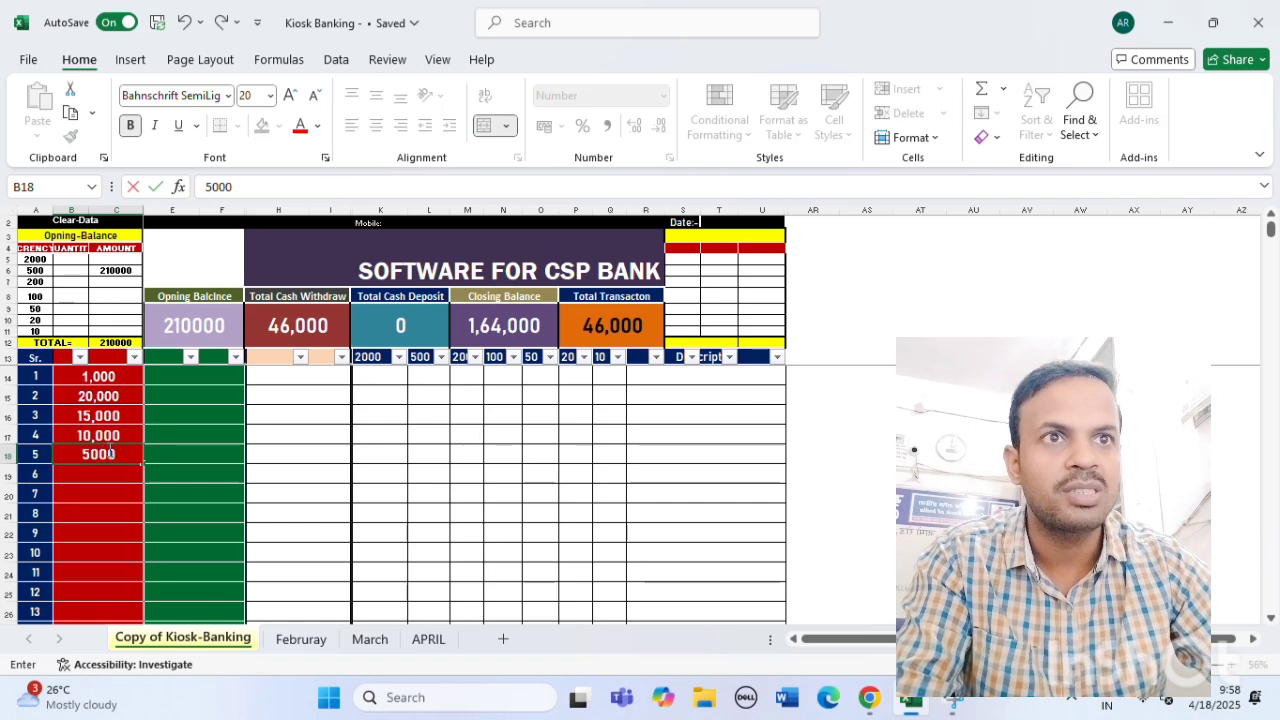
pyautogui.press('Return')
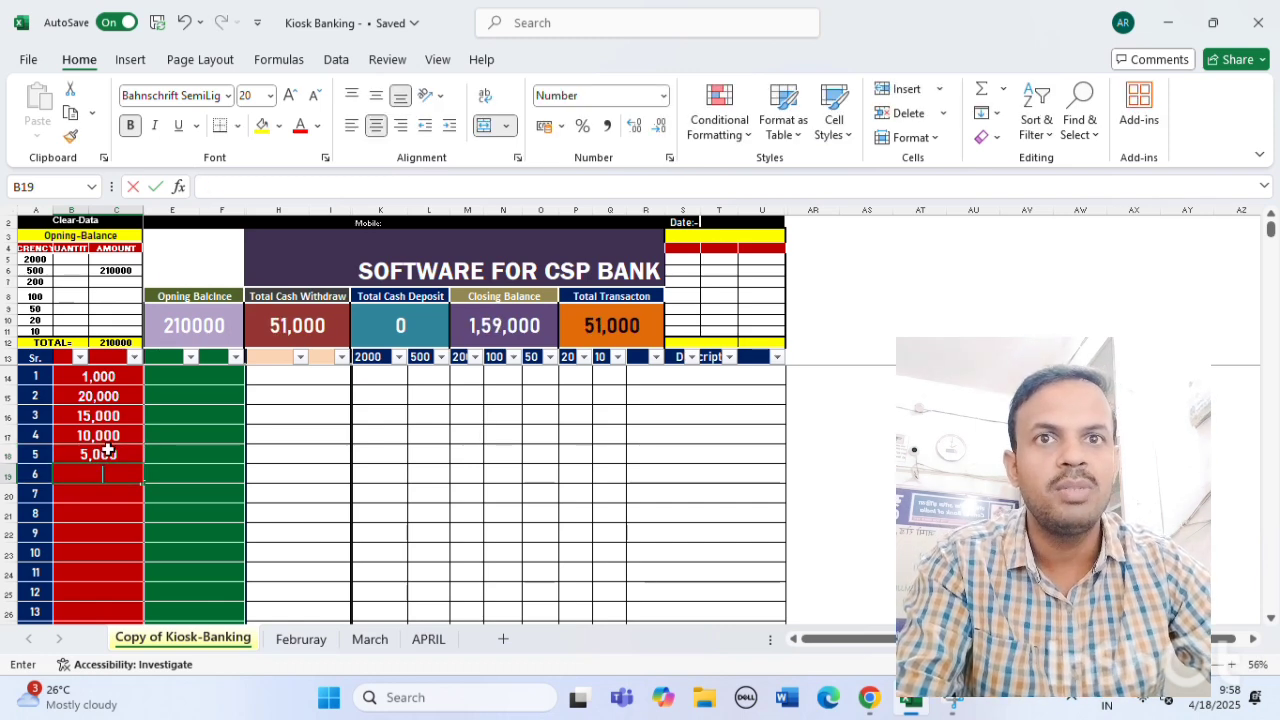
pyautogui.write('7000')
pyautogui.press('Return')
pyautogui.write('60000')
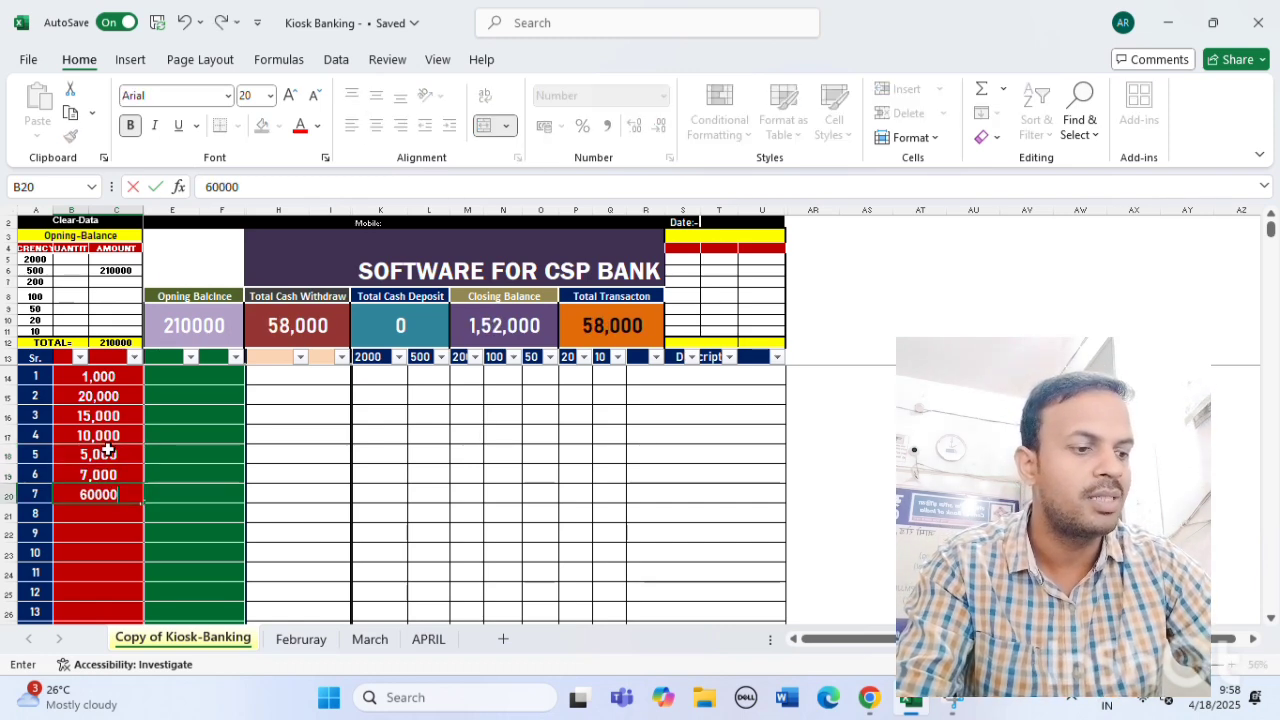
pyautogui.press('BackSpace')
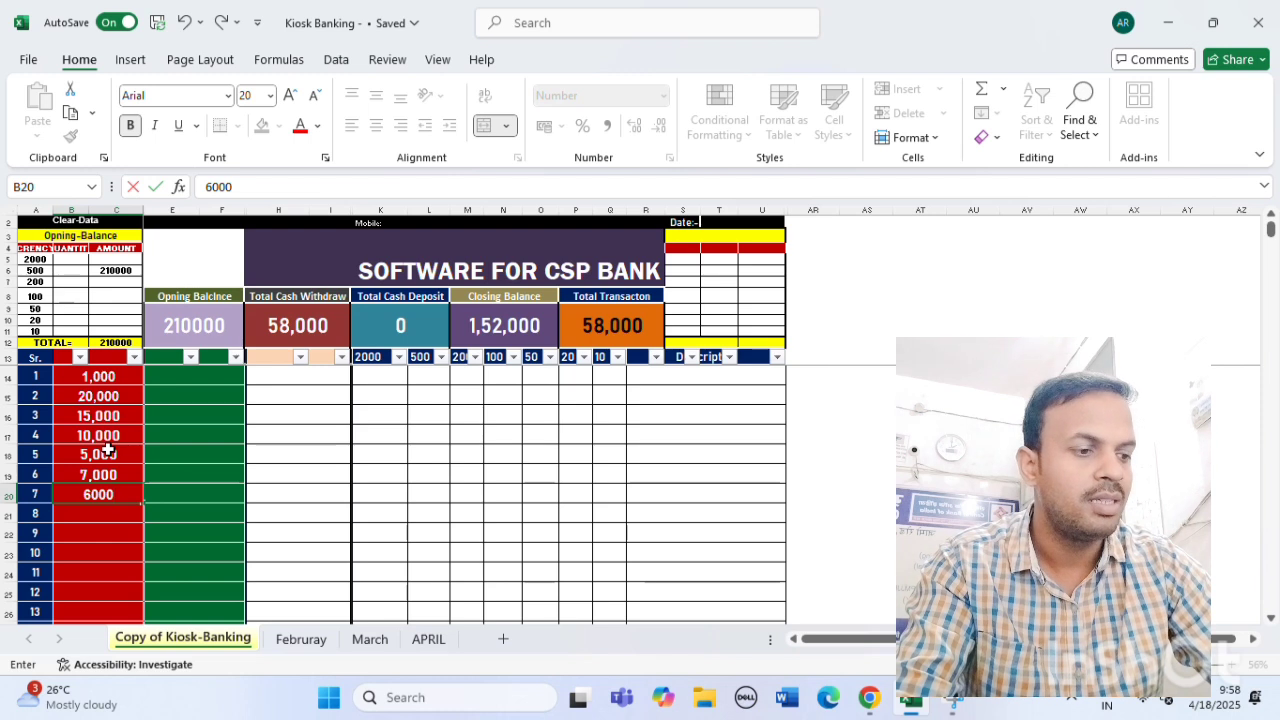
pyautogui.write('5000')
pyautogui.press('BackSpace')
pyautogui.press('BackSpace')
pyautogui.press('BackSpace')
pyautogui.press('BackSpace')
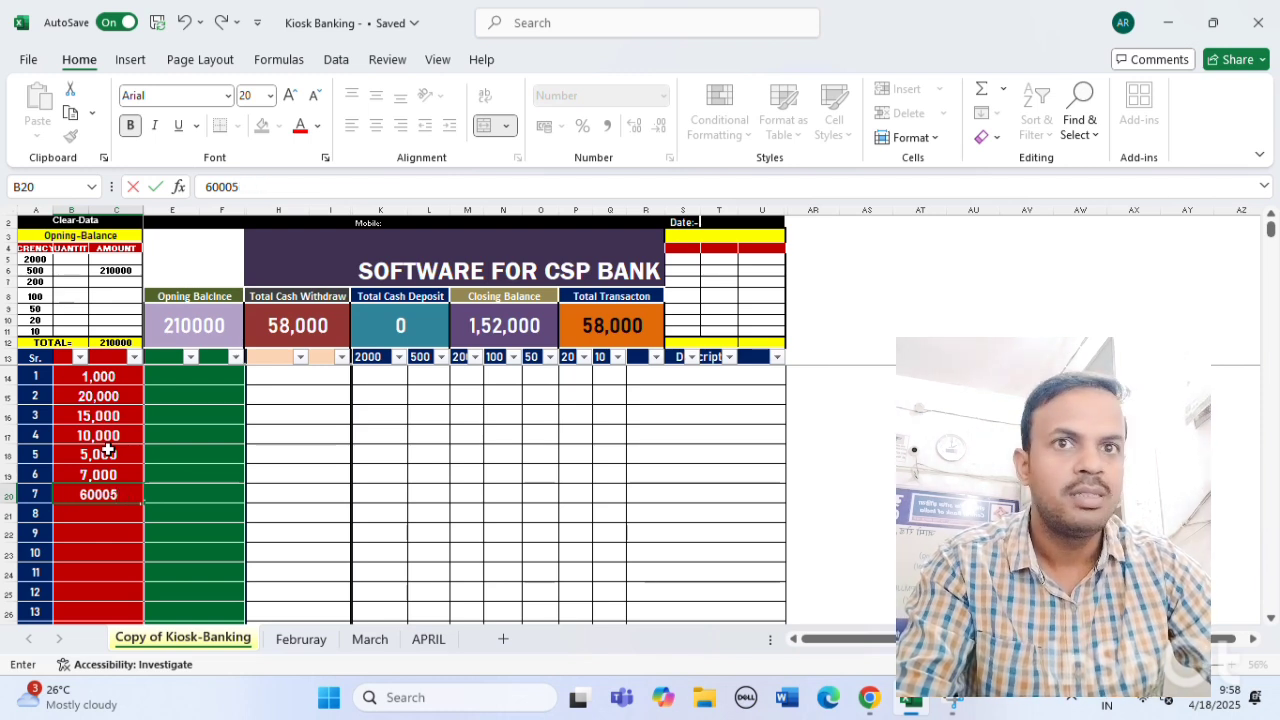
pyautogui.press('Return')
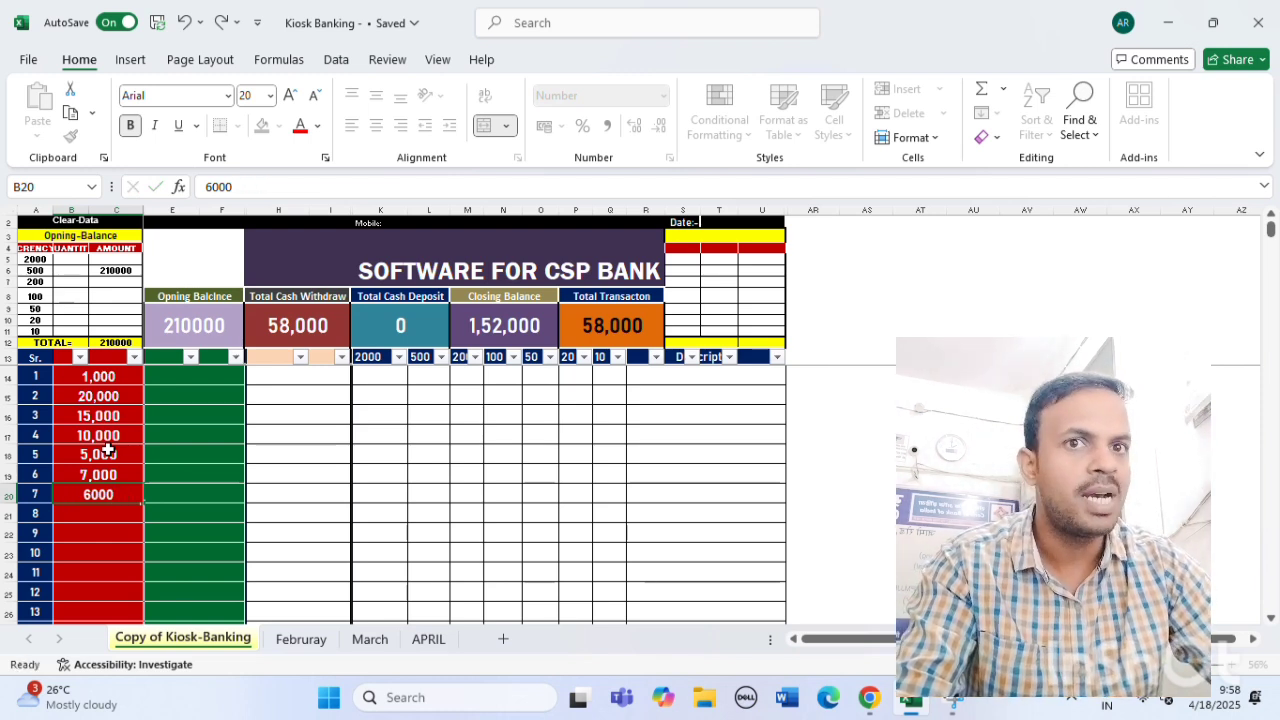
# Enter withdrawals 5000, 2000, 1000, 20000 and 10000 in B21–B25.
pyautogui.write('5,00')
pyautogui.write('000')
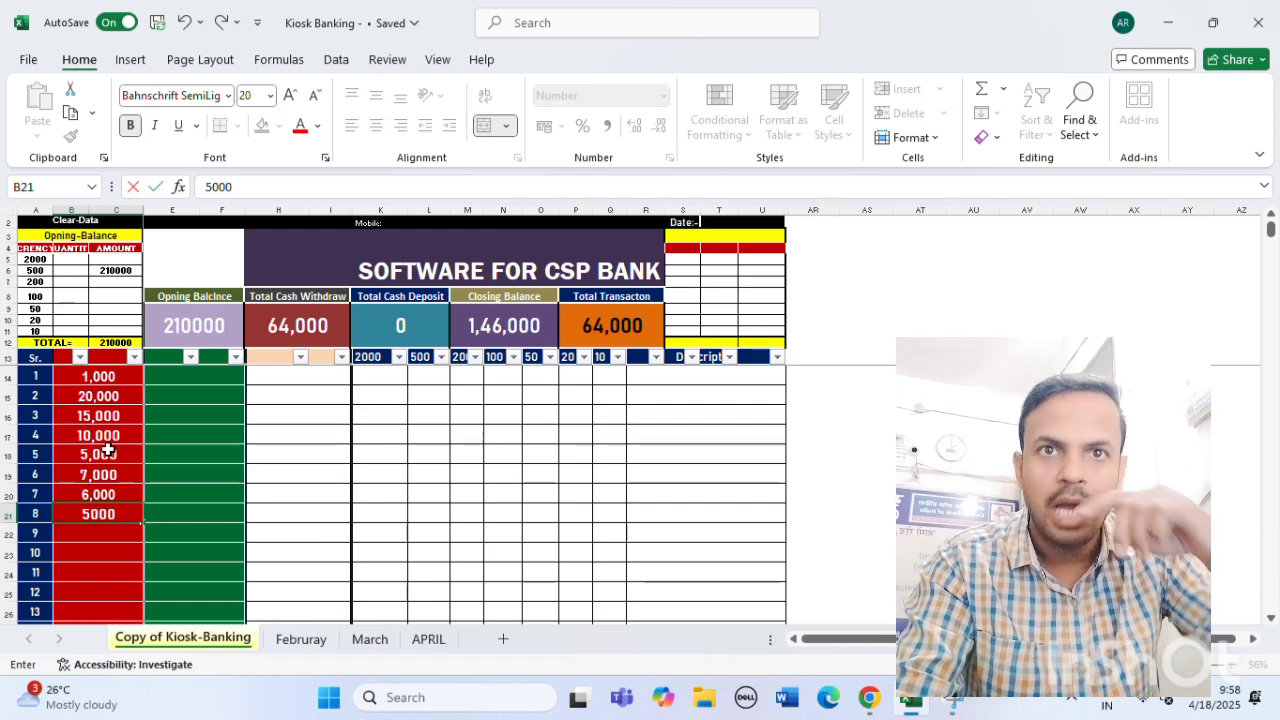
pyautogui.press('Return')
pyautogui.write('2,000')
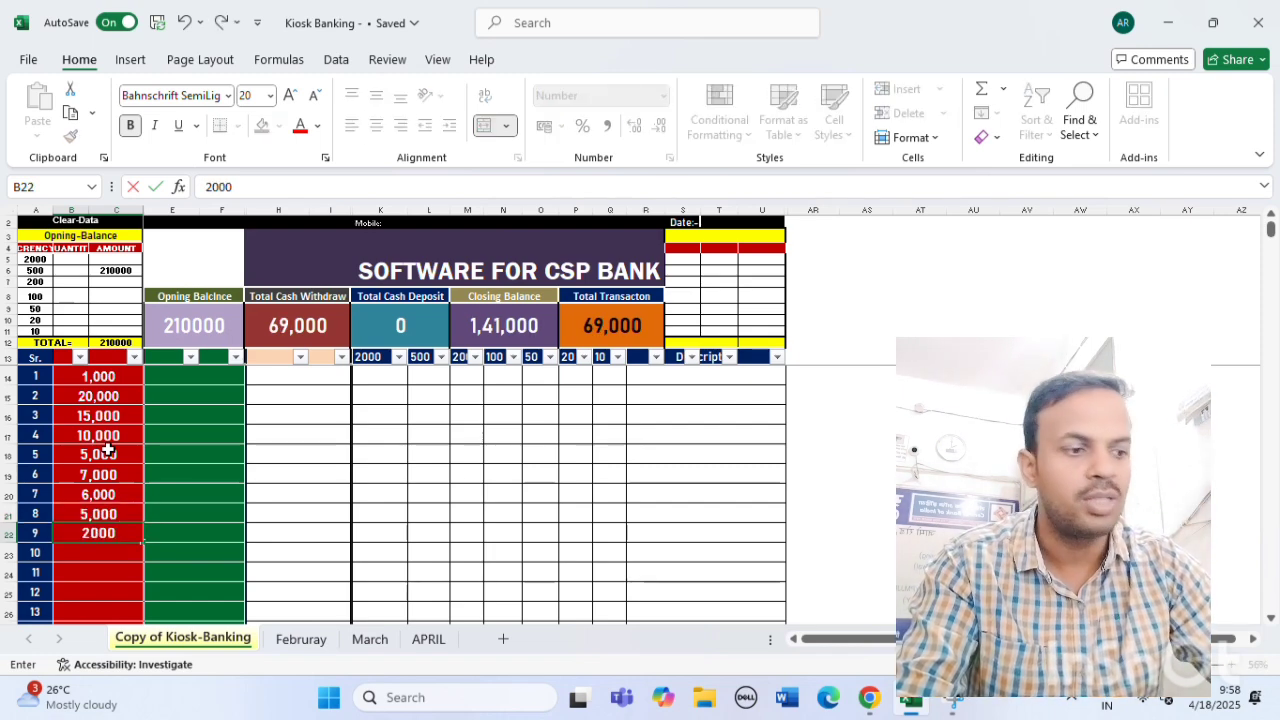
pyautogui.press('Return')
pyautogui.write('1000')
pyautogui.press('Return')
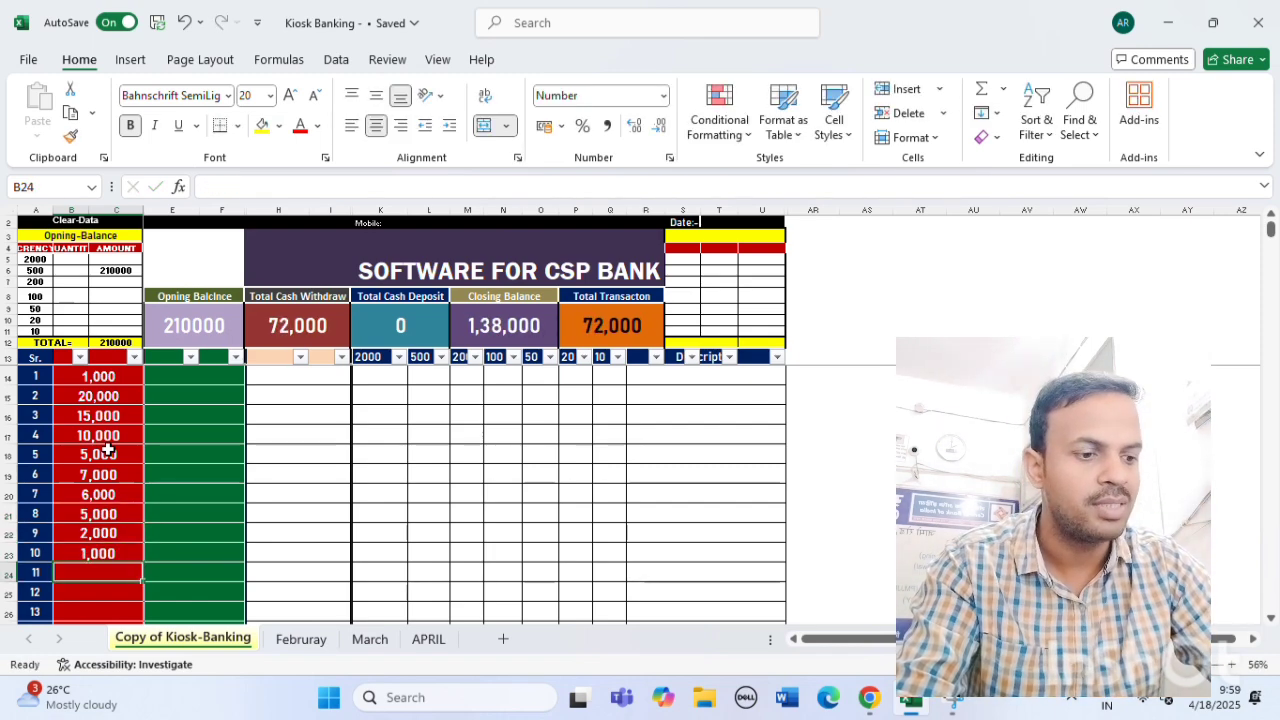
pyautogui.write('20000')
pyautogui.press('Return')
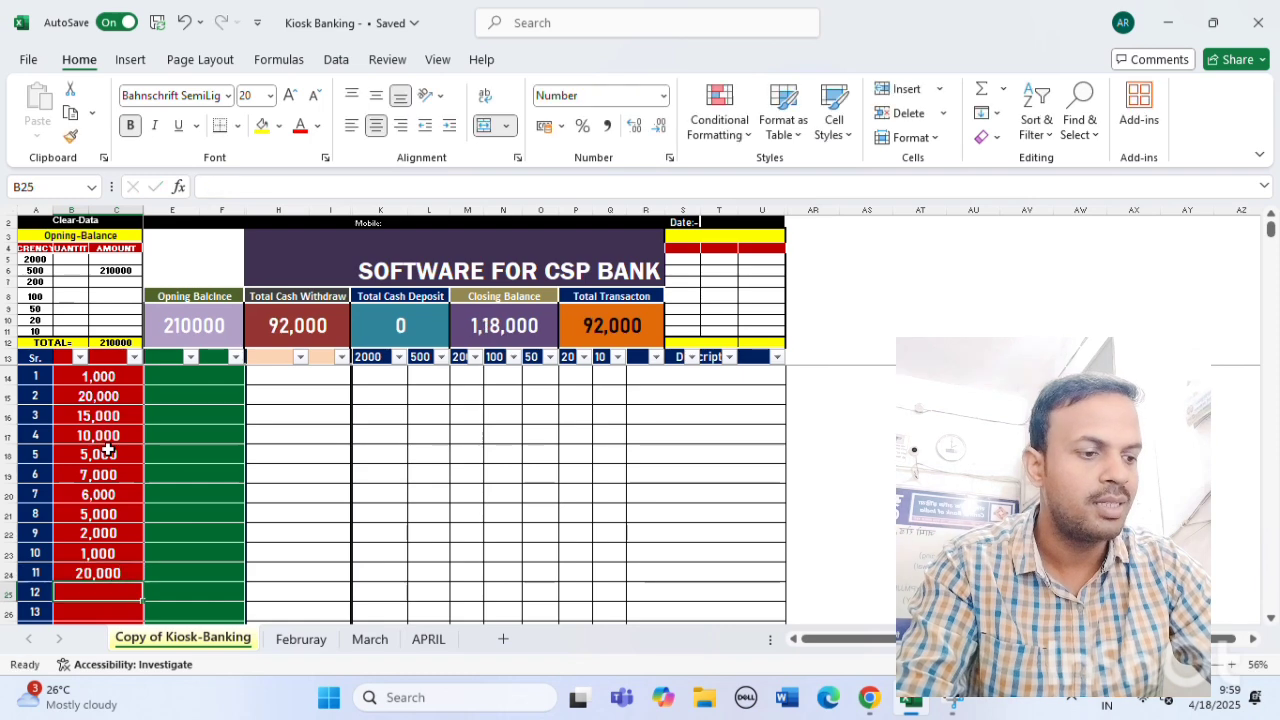
pyautogui.write('10000')
pyautogui.press('Return')
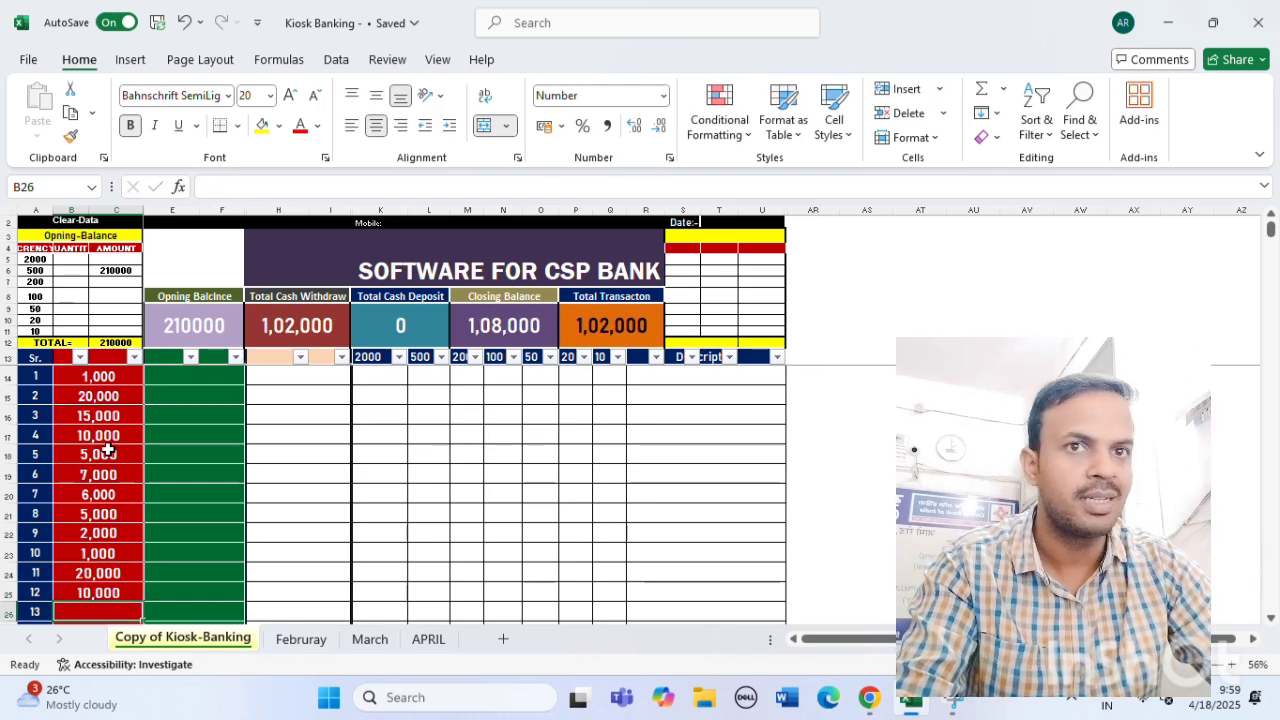
# Enter withdrawals 6000, 7000, 5000, 5000, 2000, 5000, 5000 and 2000 in B26–B33.
pyautogui.write('6000')
pyautogui.press('Return')
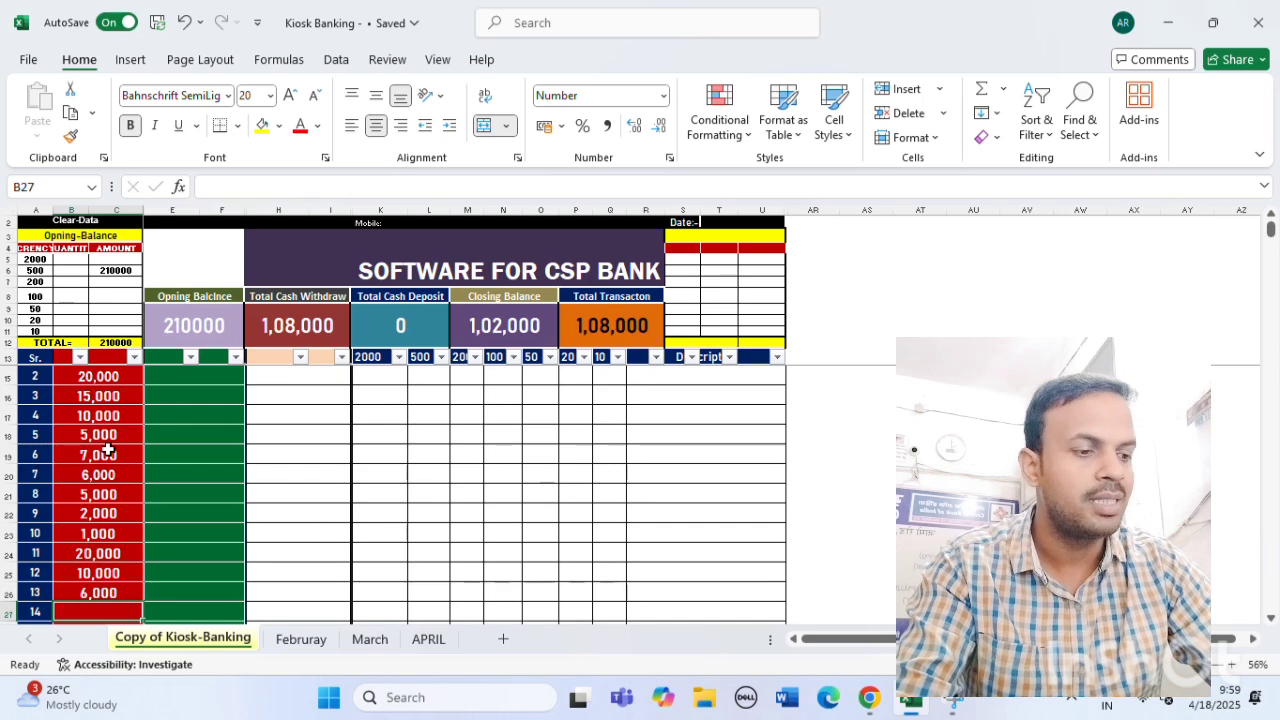
pyautogui.write('7000')
pyautogui.press('Return')
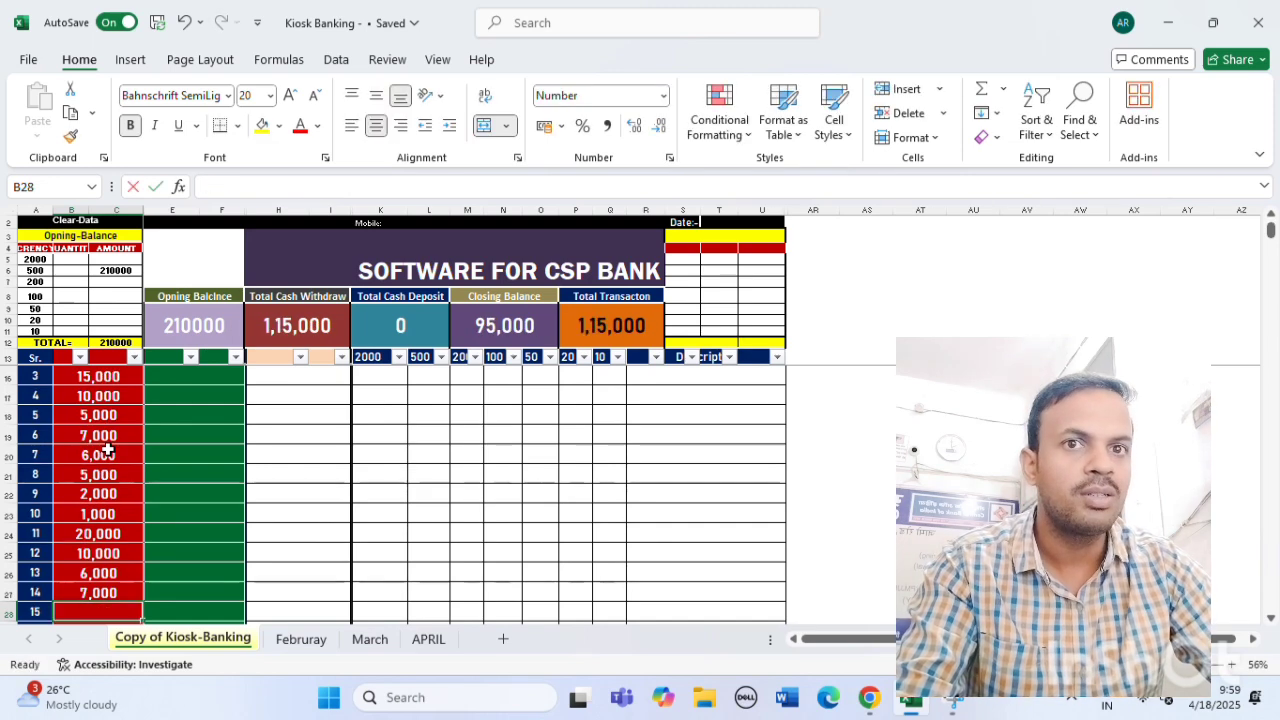
pyautogui.write('5000')
pyautogui.press('Return')
pyautogui.write('5000')
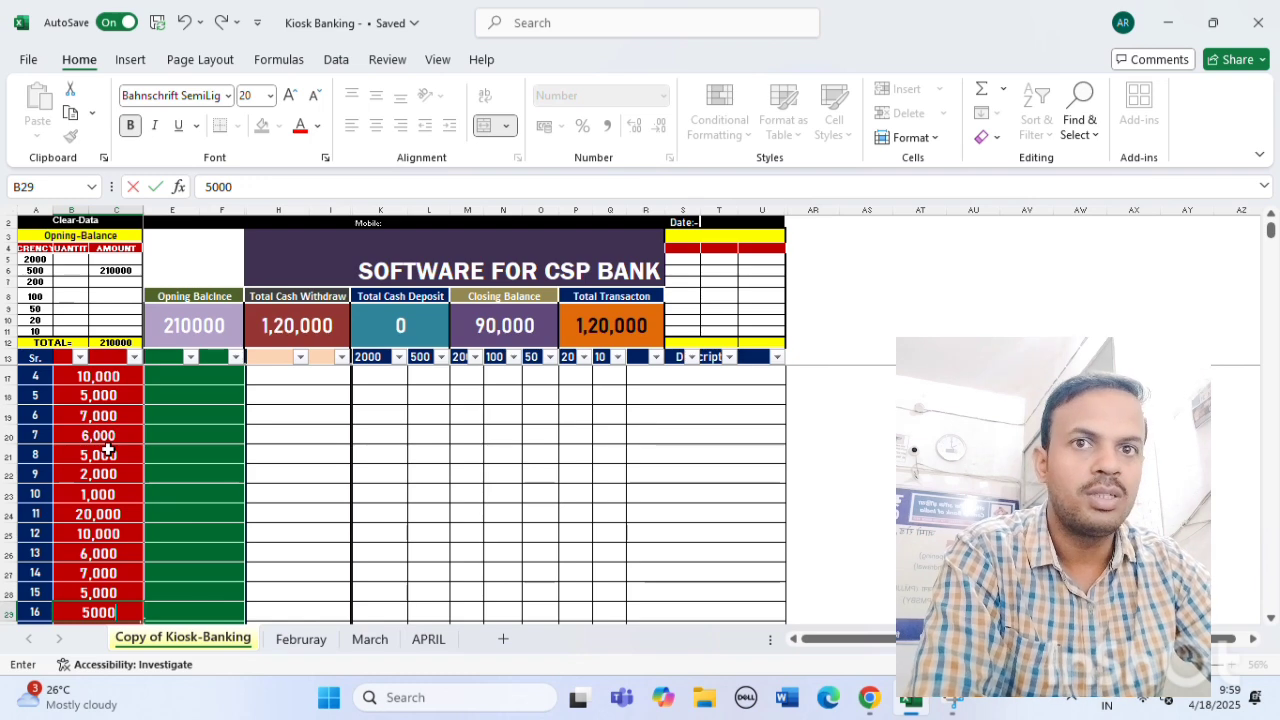
pyautogui.press('Return')
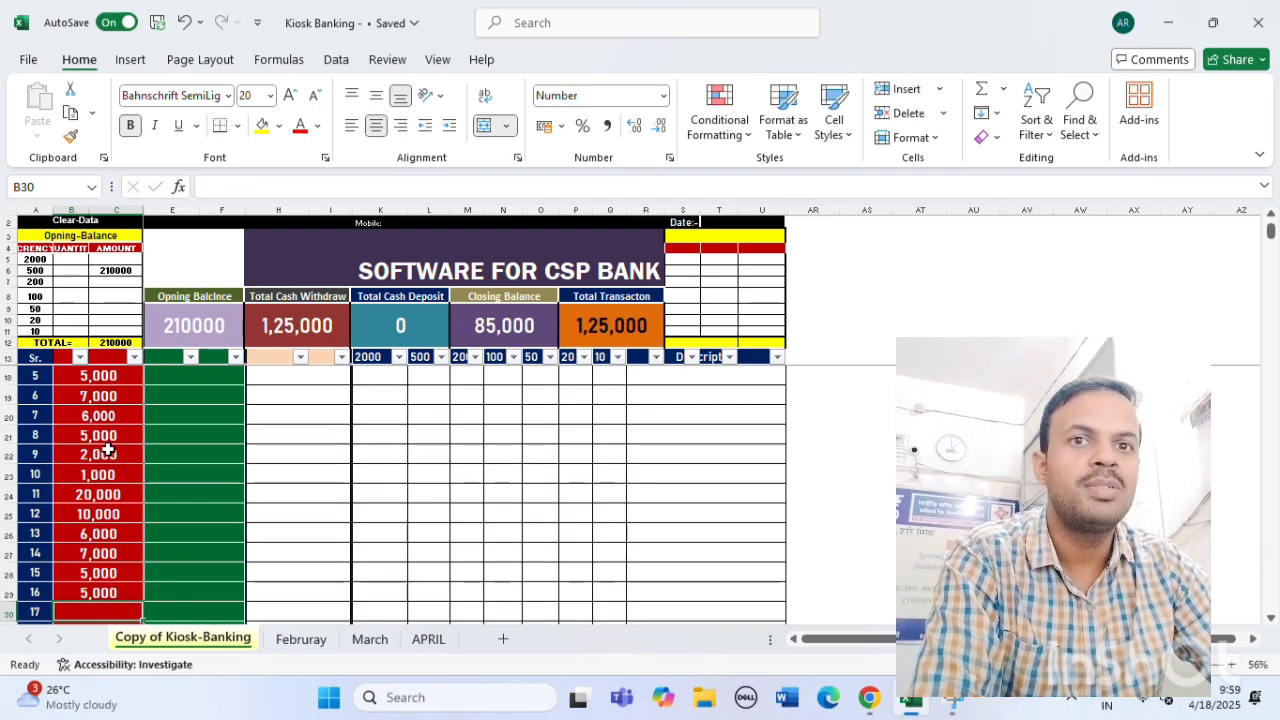
pyautogui.write('2000')
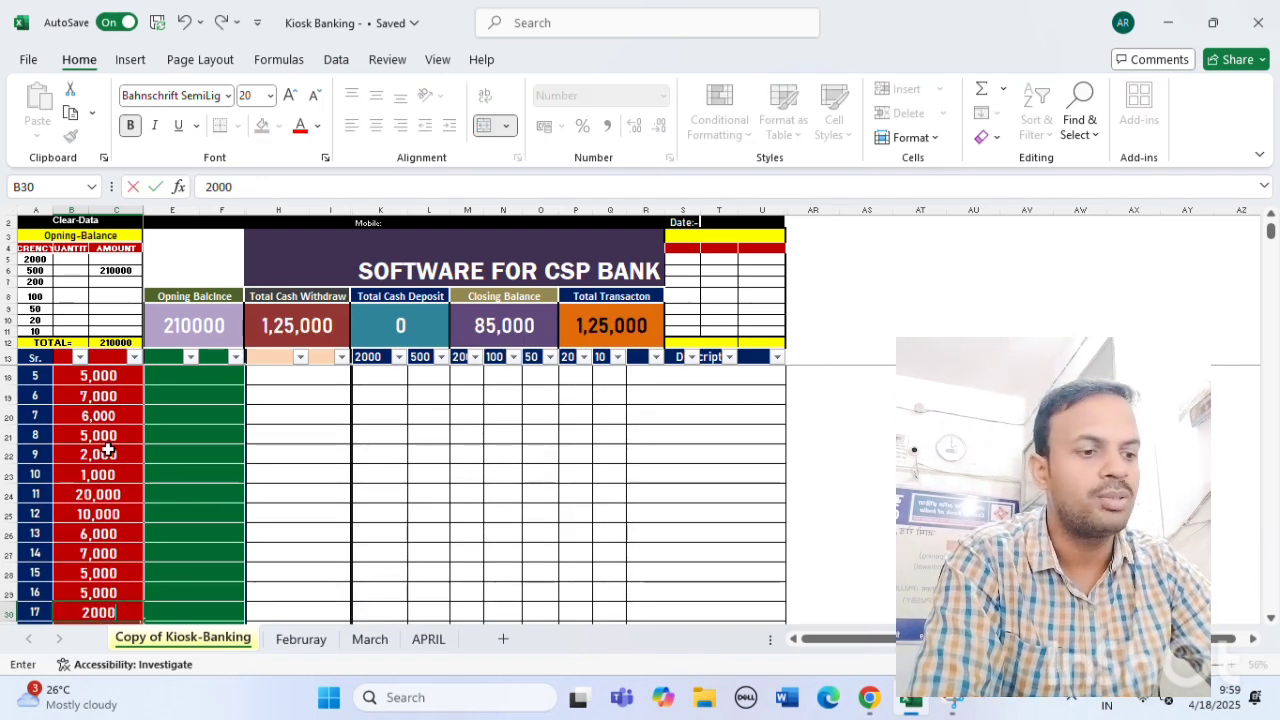
pyautogui.press('Return')
pyautogui.write('5000')
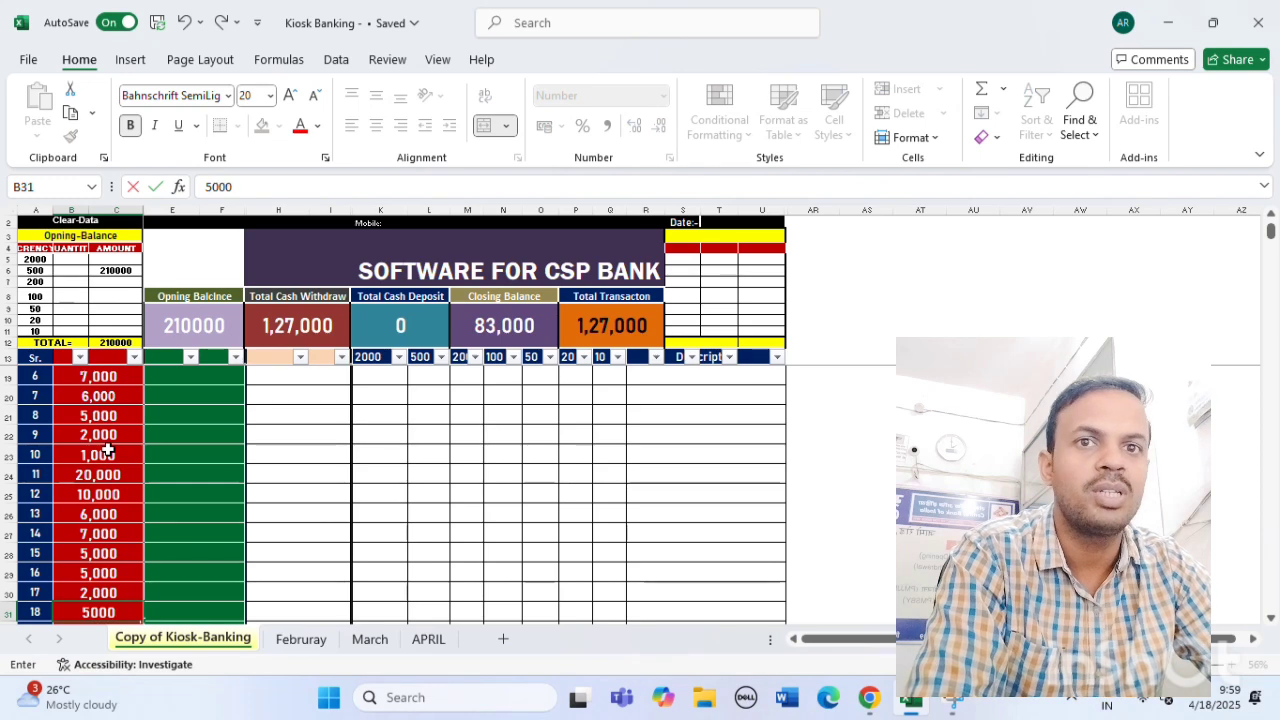
pyautogui.press('Return')
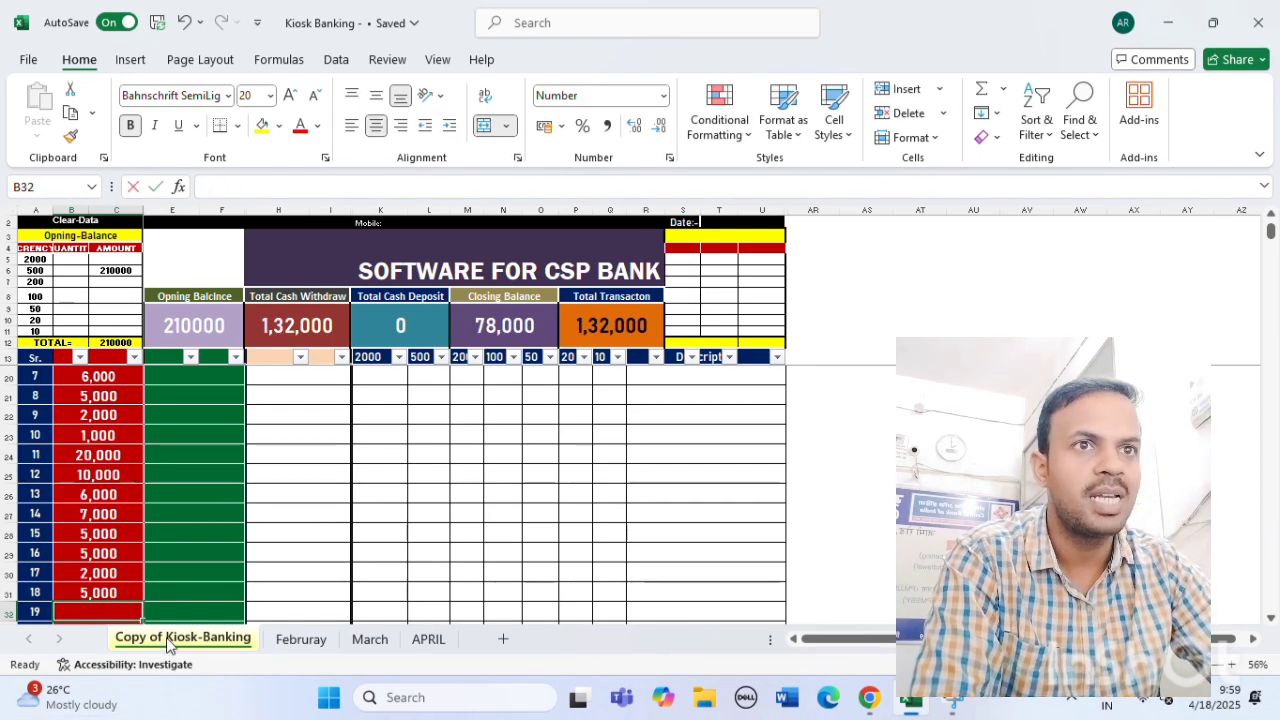
pyautogui.write('5000')
pyautogui.press('Return')
pyautogui.write('2000')
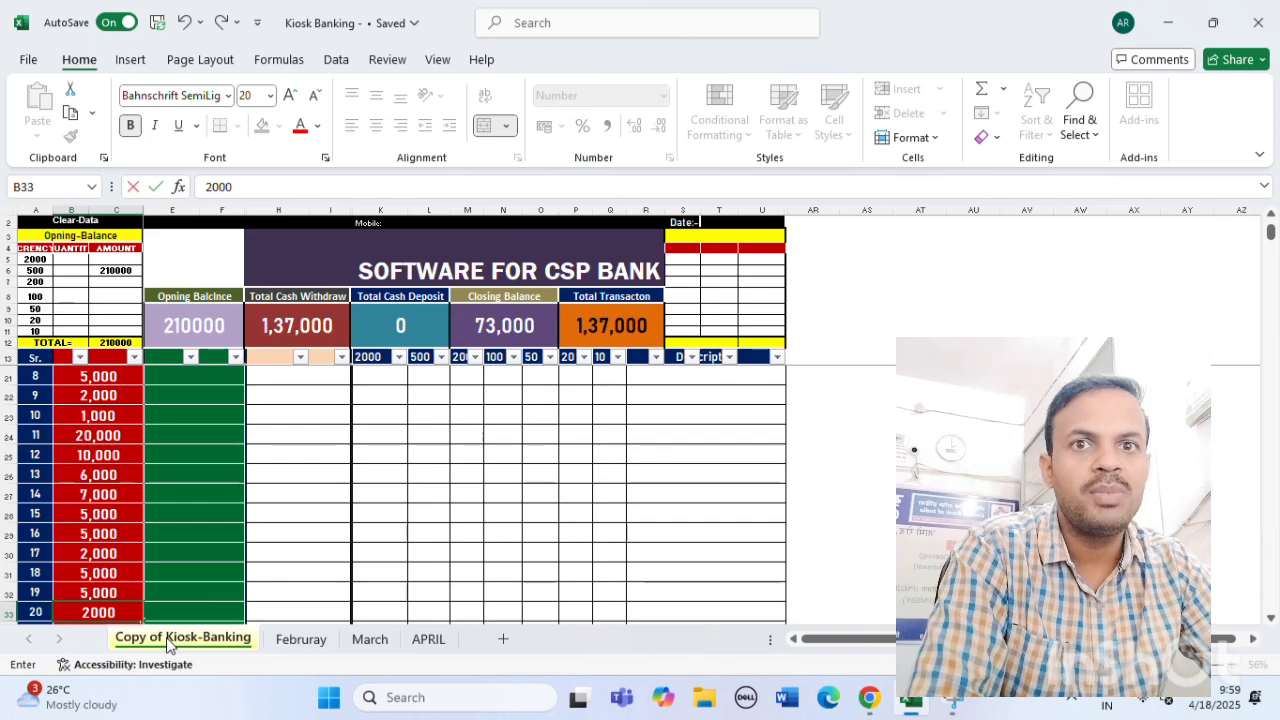
pyautogui.press('Return')
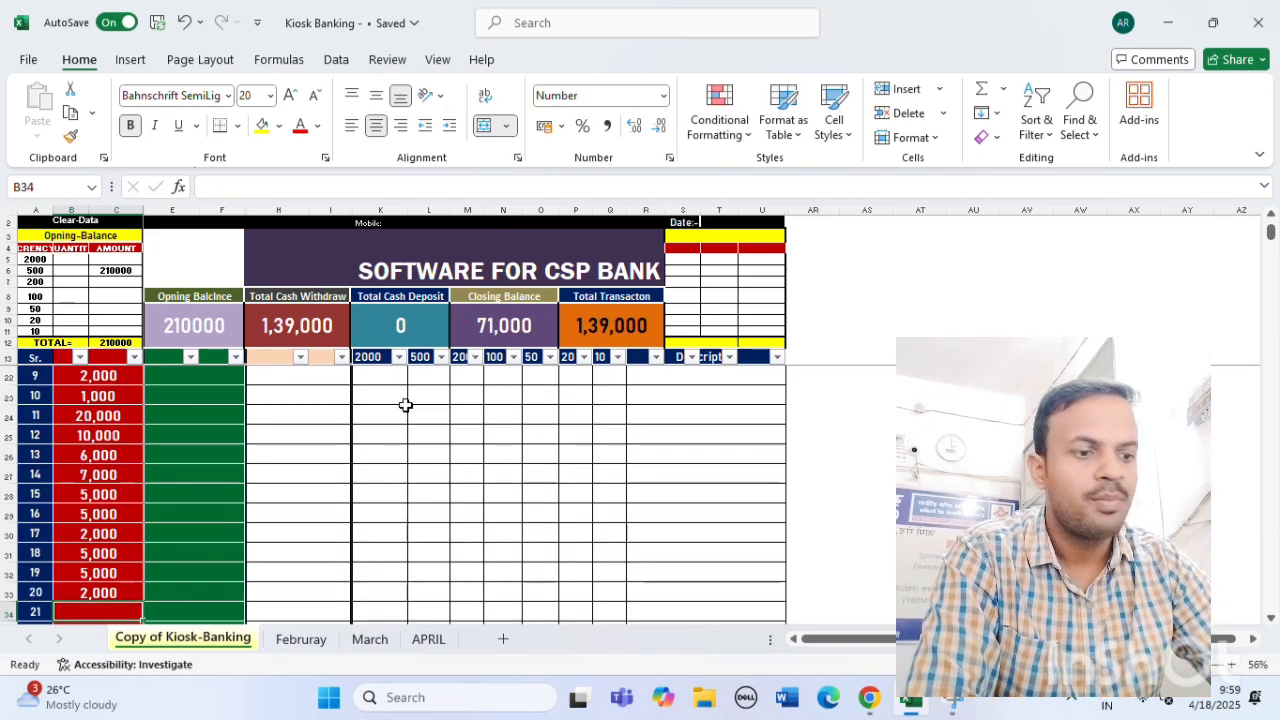
# Type 'okk' into H33 beside entry 20, leaving the Closing Balance at 71,000.
pyautogui.click(510, 320)
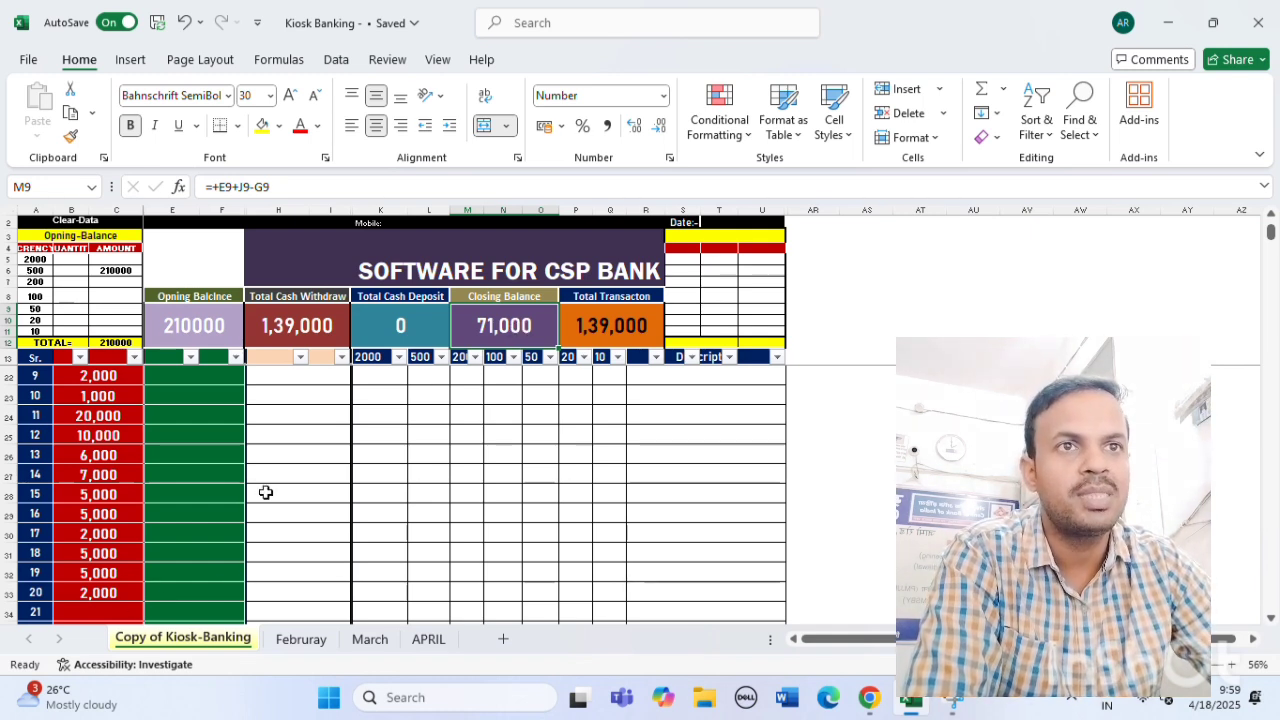
pyautogui.click(250, 596)
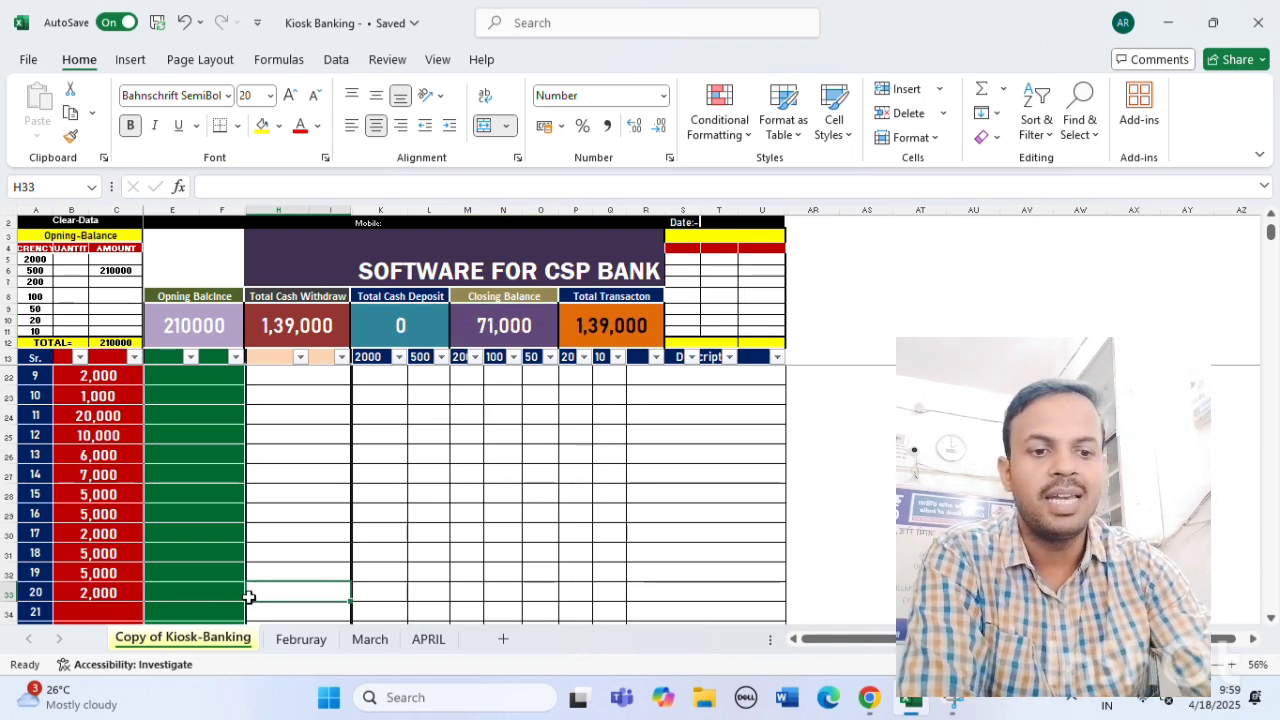
pyautogui.write('okk')
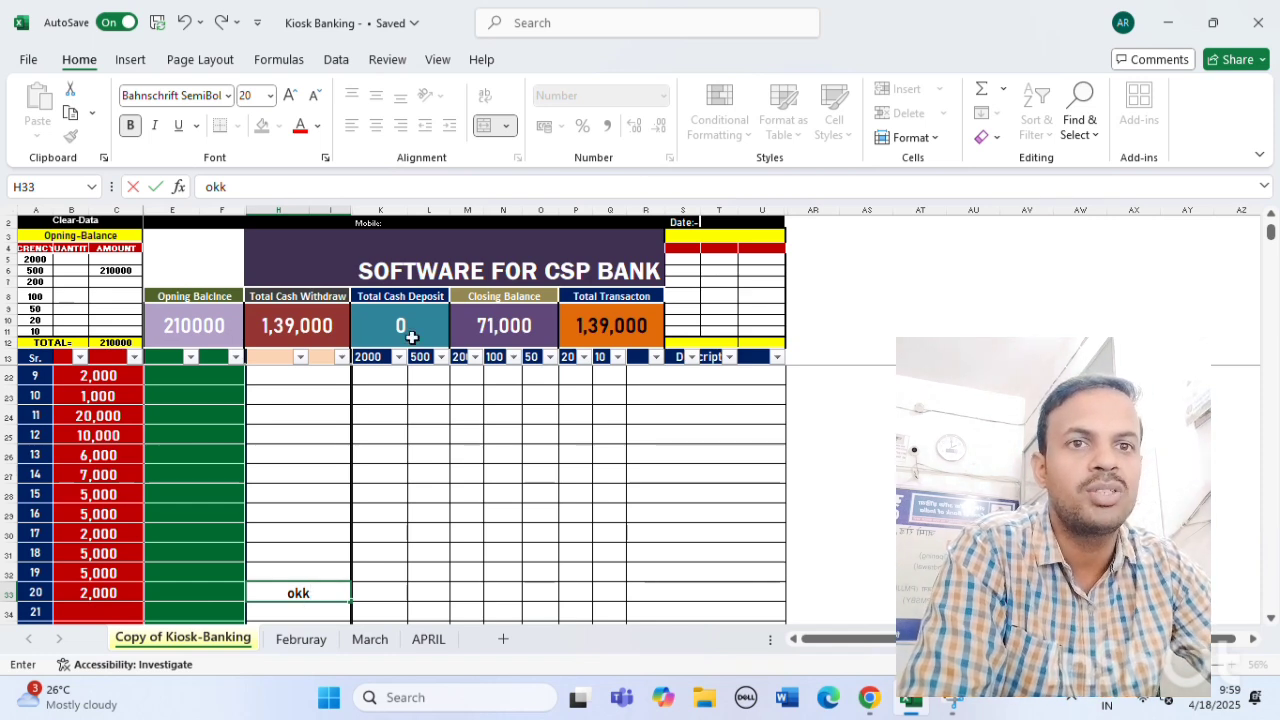
pyautogui.click(515, 326)
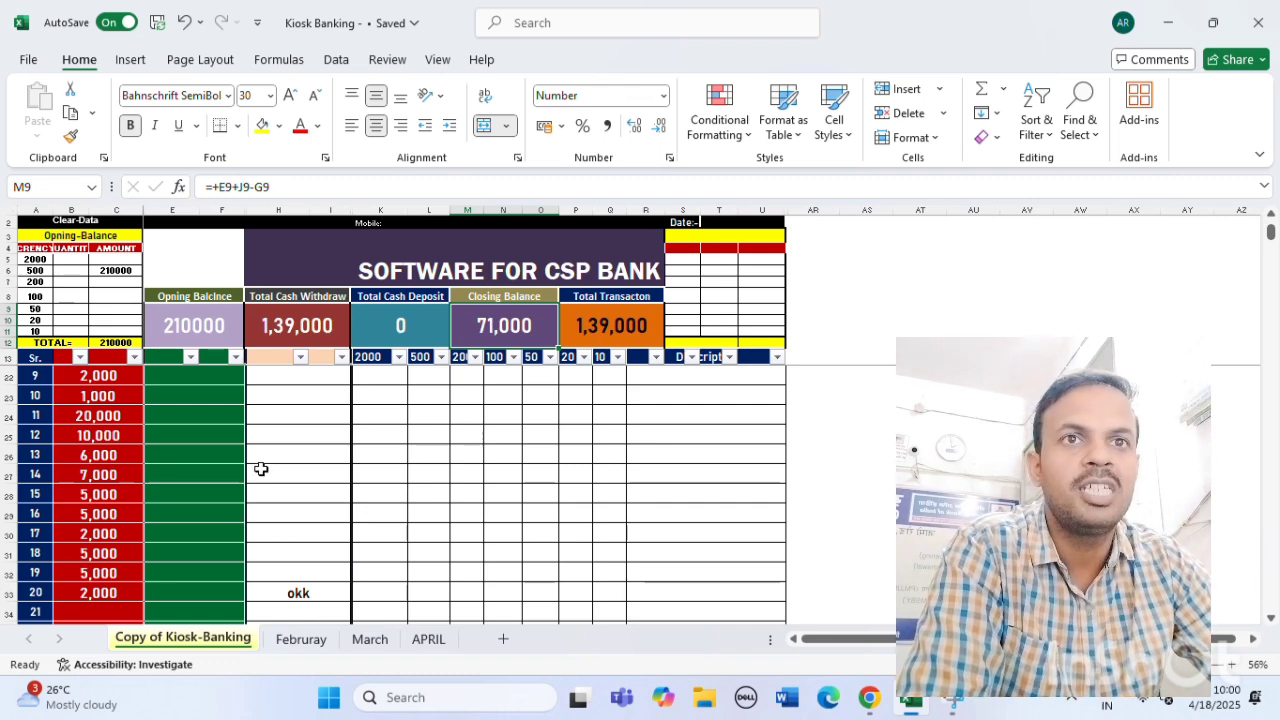
# Select empty cell H35 and save the Kiosk Banking workbook.
pyautogui.scroll(-2, 261, 469)
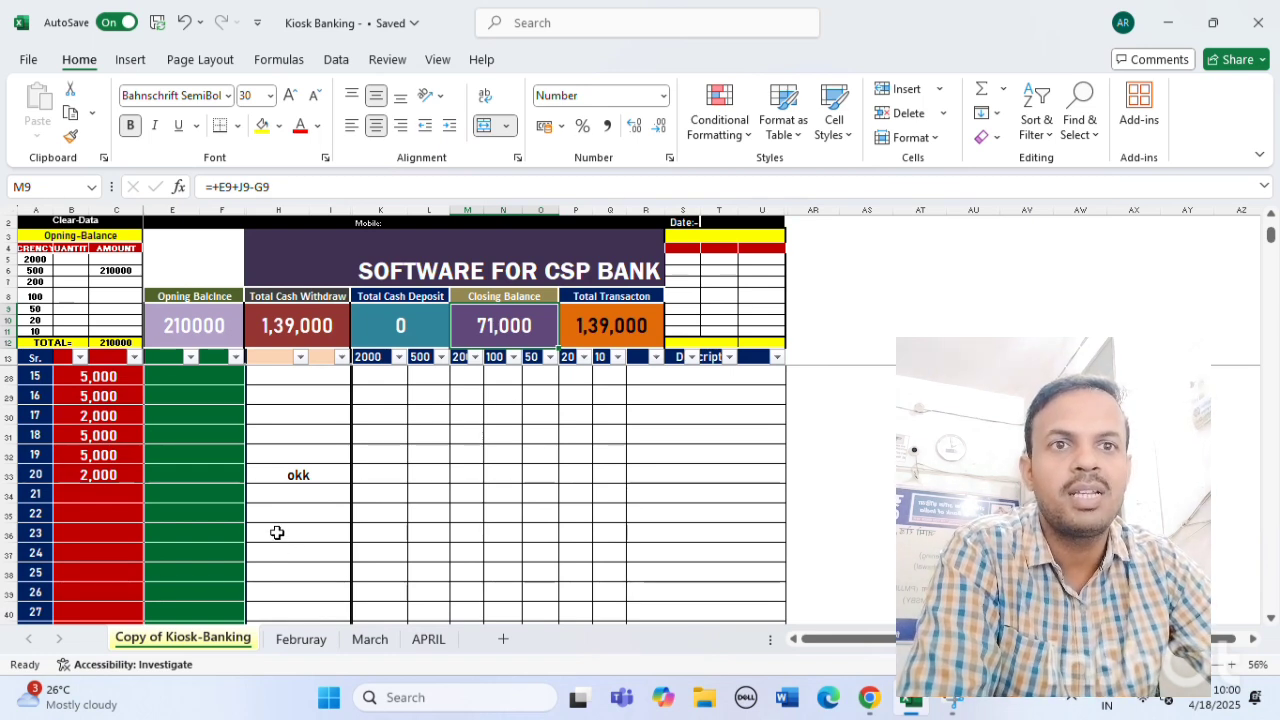
pyautogui.click(277, 533)
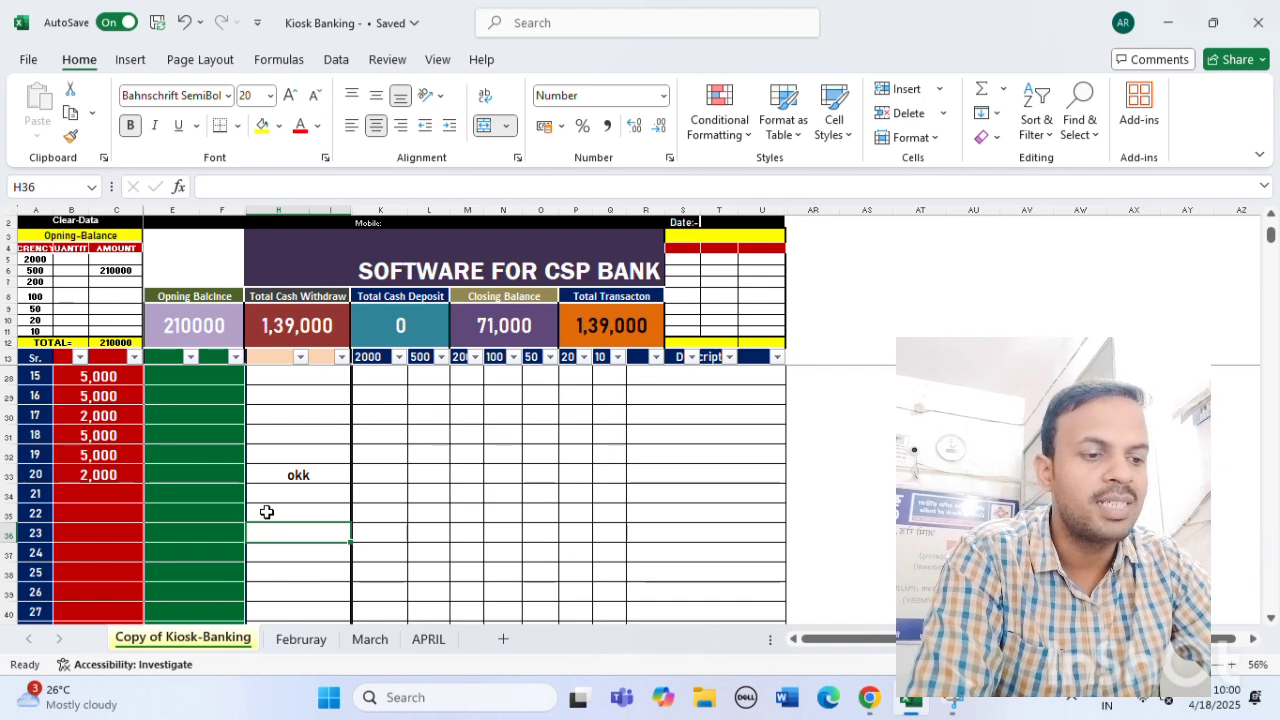
pyautogui.click(267, 512)
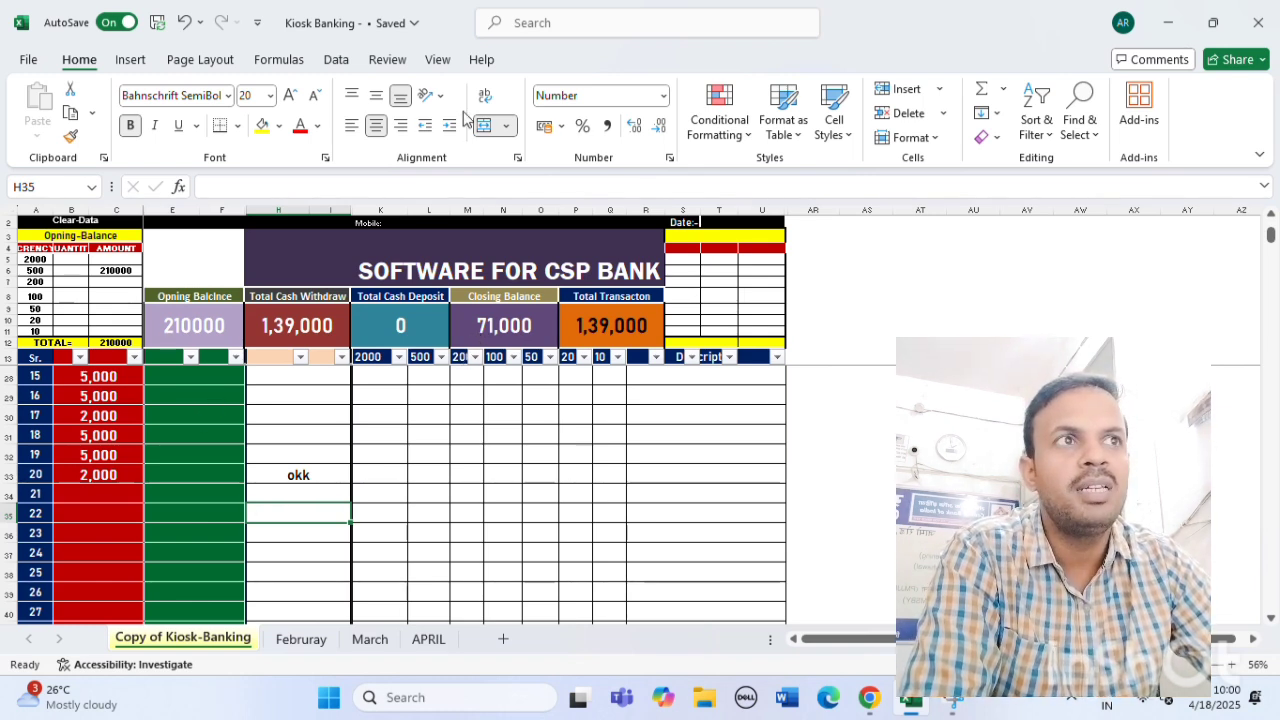
pyautogui.click(157, 22)
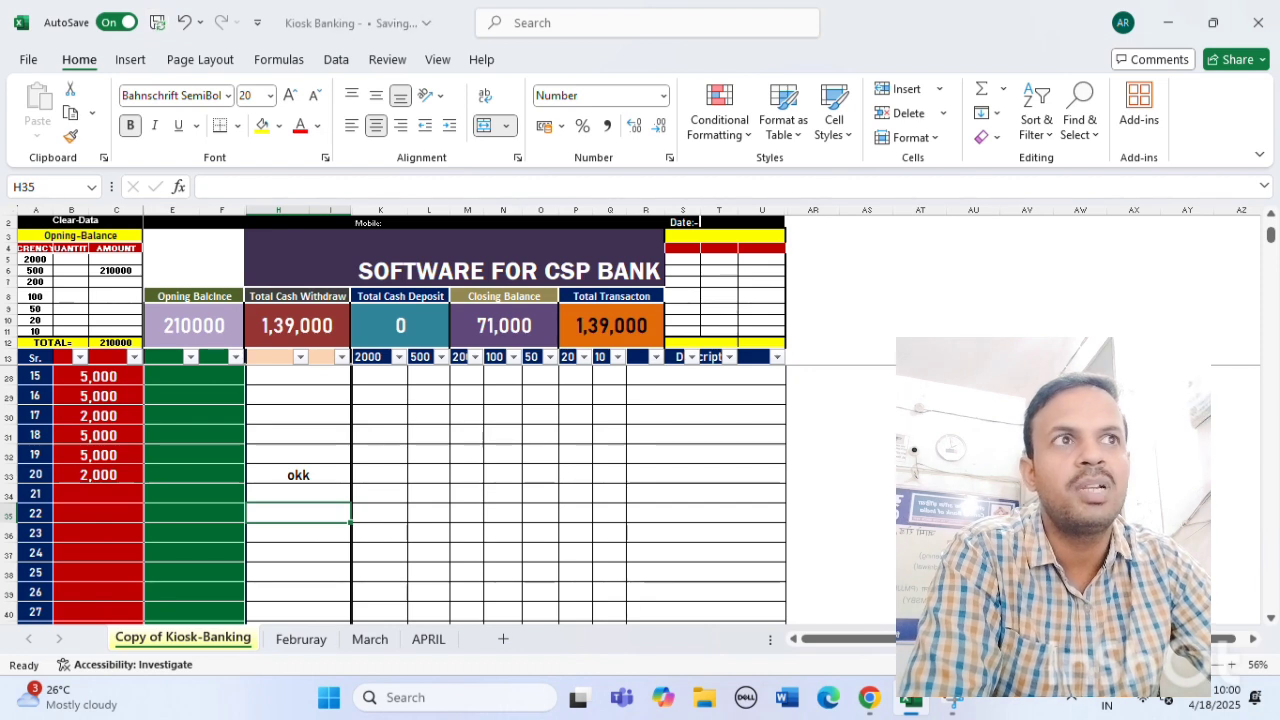
# Close Excel and reopen the Kiosk Banking workbook from the desktop.
pyautogui.click(1257, 25)
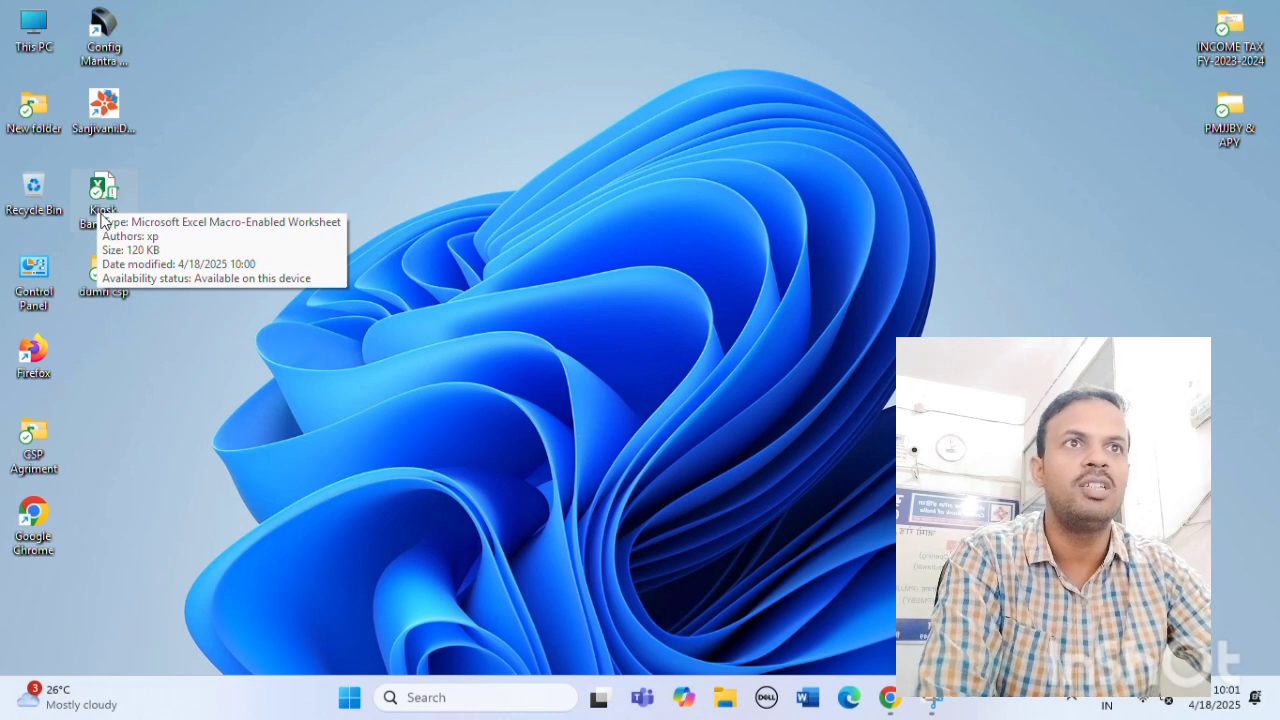
pyautogui.doubleClick(102, 200)
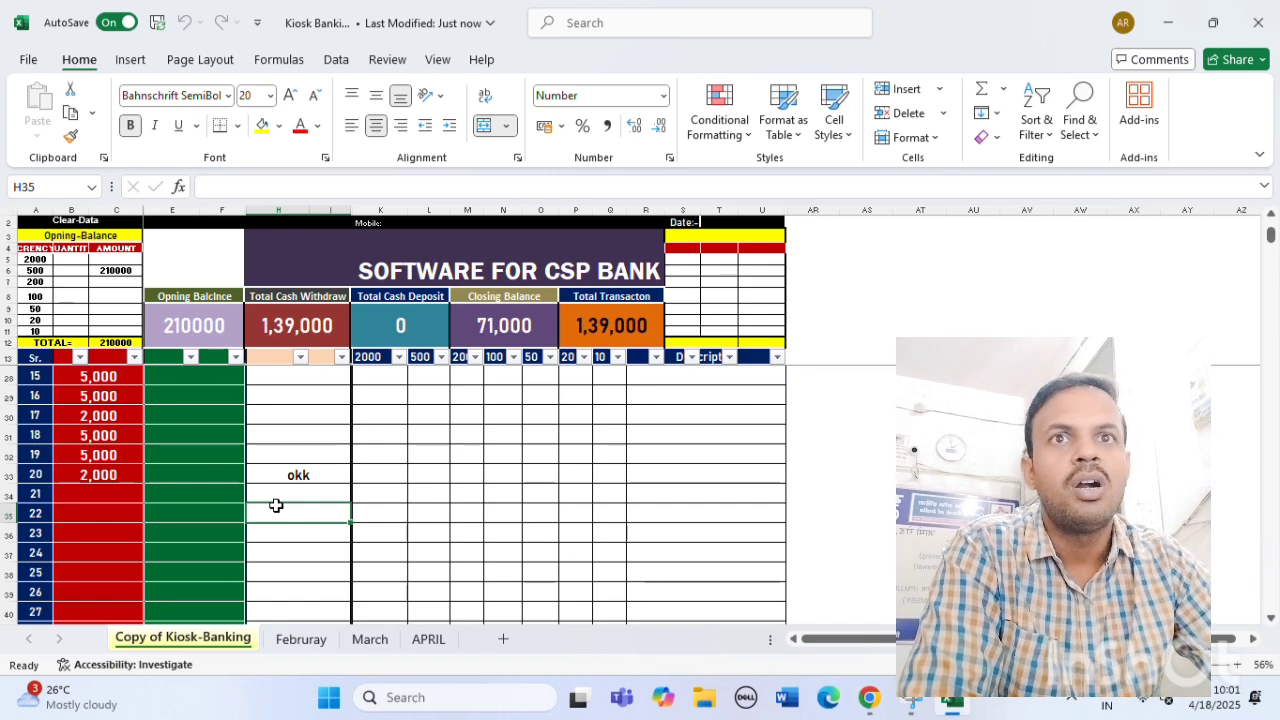
pyautogui.click(318, 645)
pyautogui.scroll(3, 163, 434)
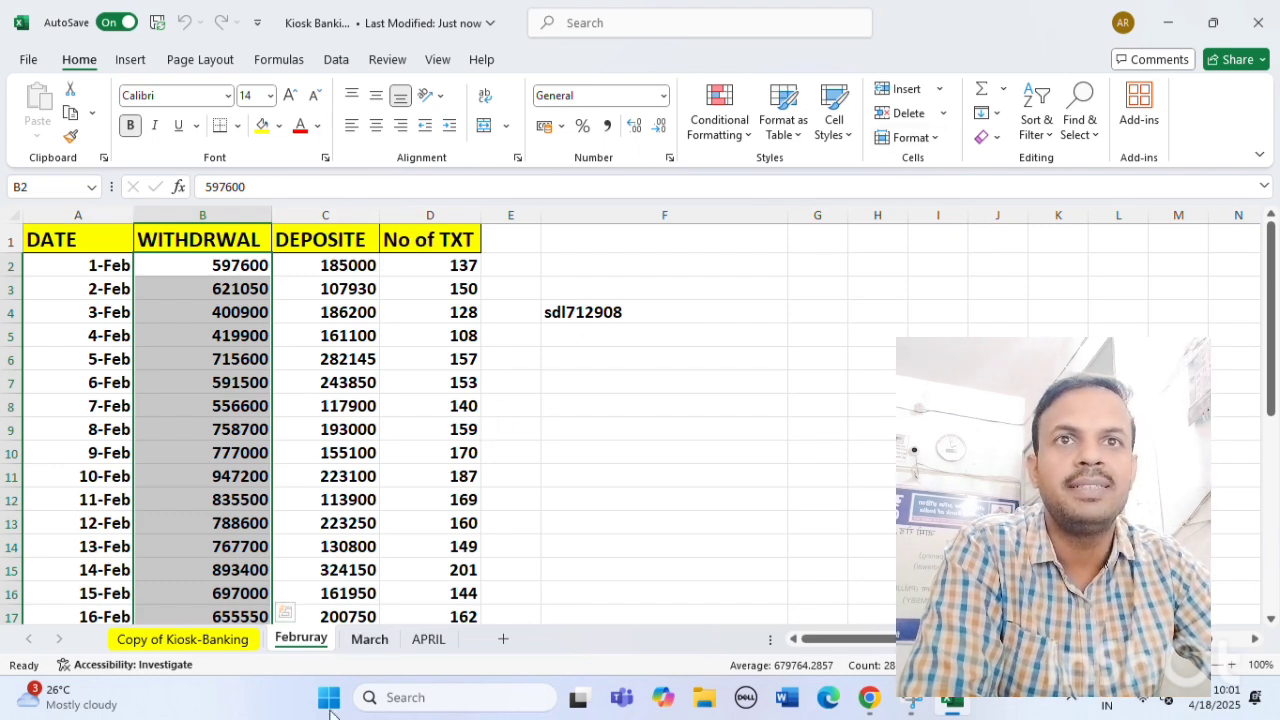
pyautogui.click(180, 642)
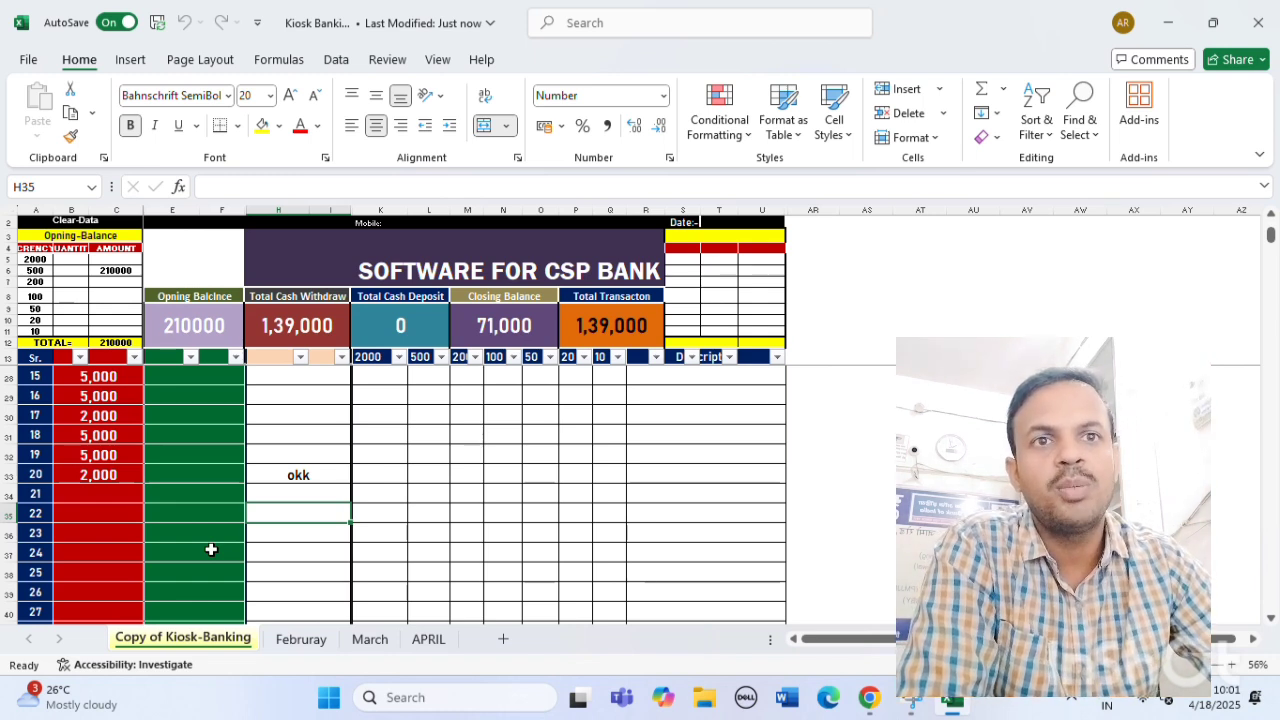
# Clear the withdrawal entries and the 210000 opening amount in C6.
pyautogui.scroll(5, 190, 540)
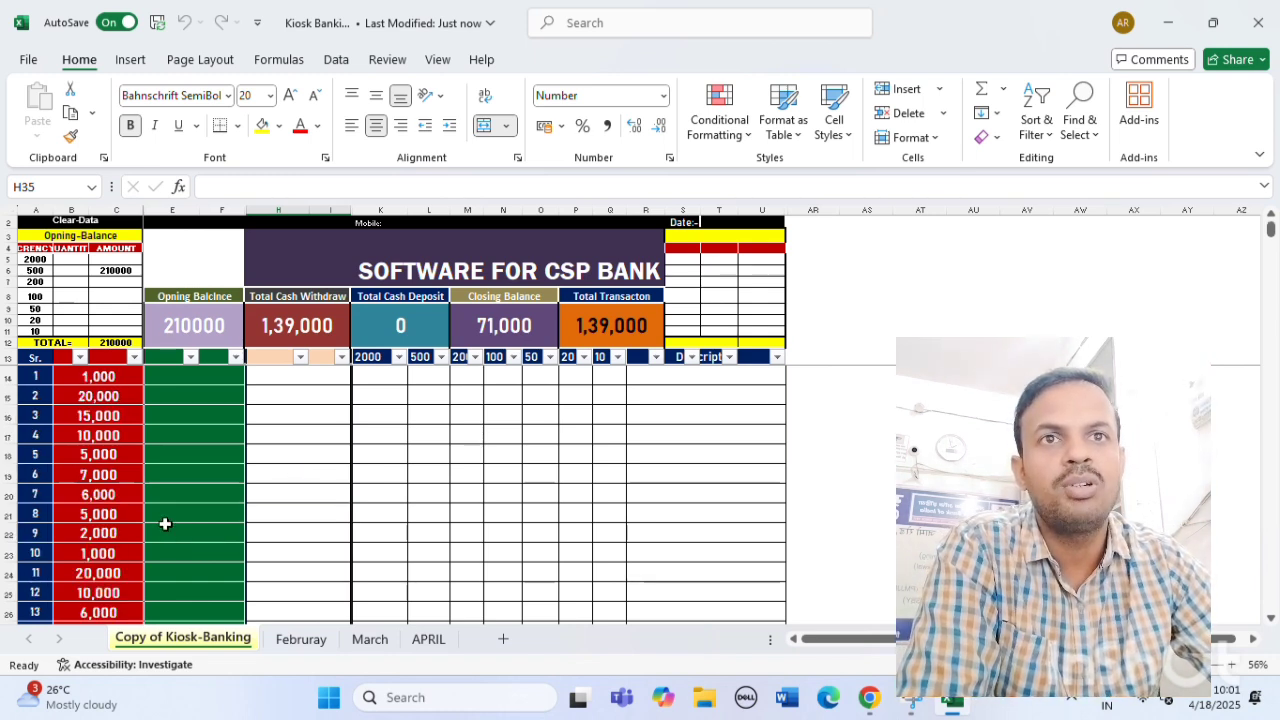
pyautogui.moveTo(69, 373); pyautogui.dragTo(306, 717)
pyautogui.press('Delete')
pyautogui.click(106, 271)
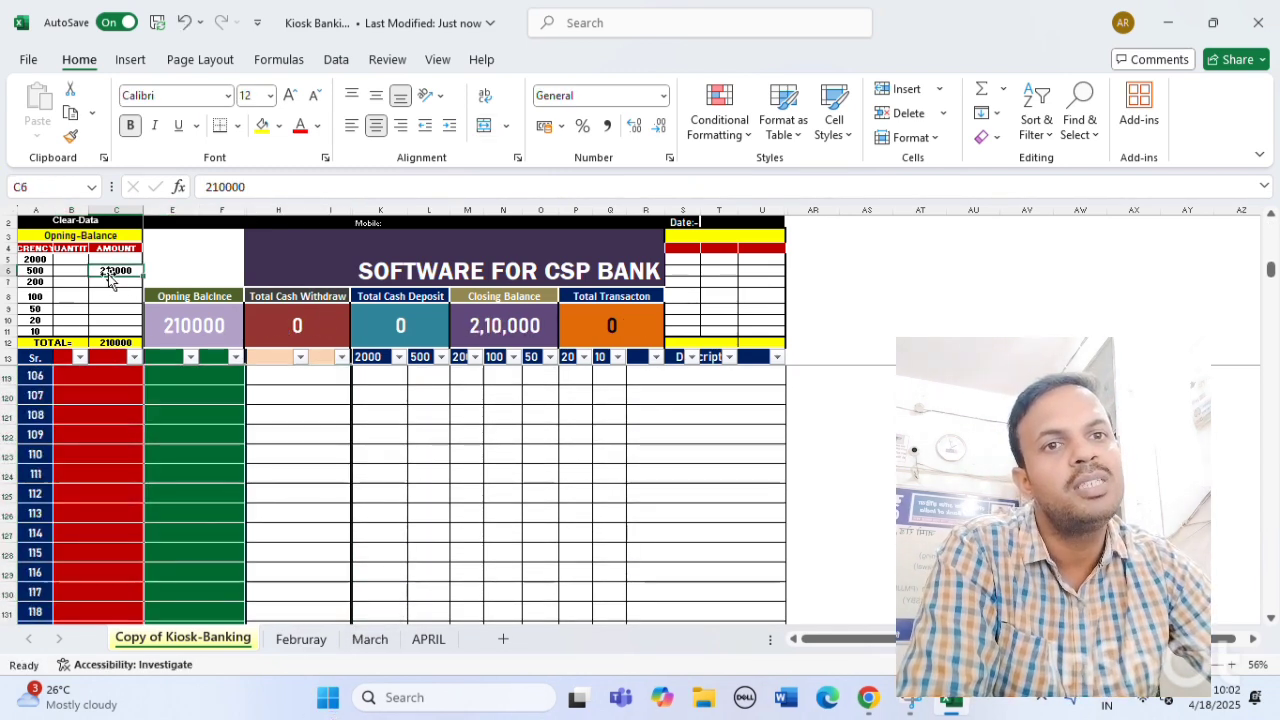
pyautogui.press('Delete')
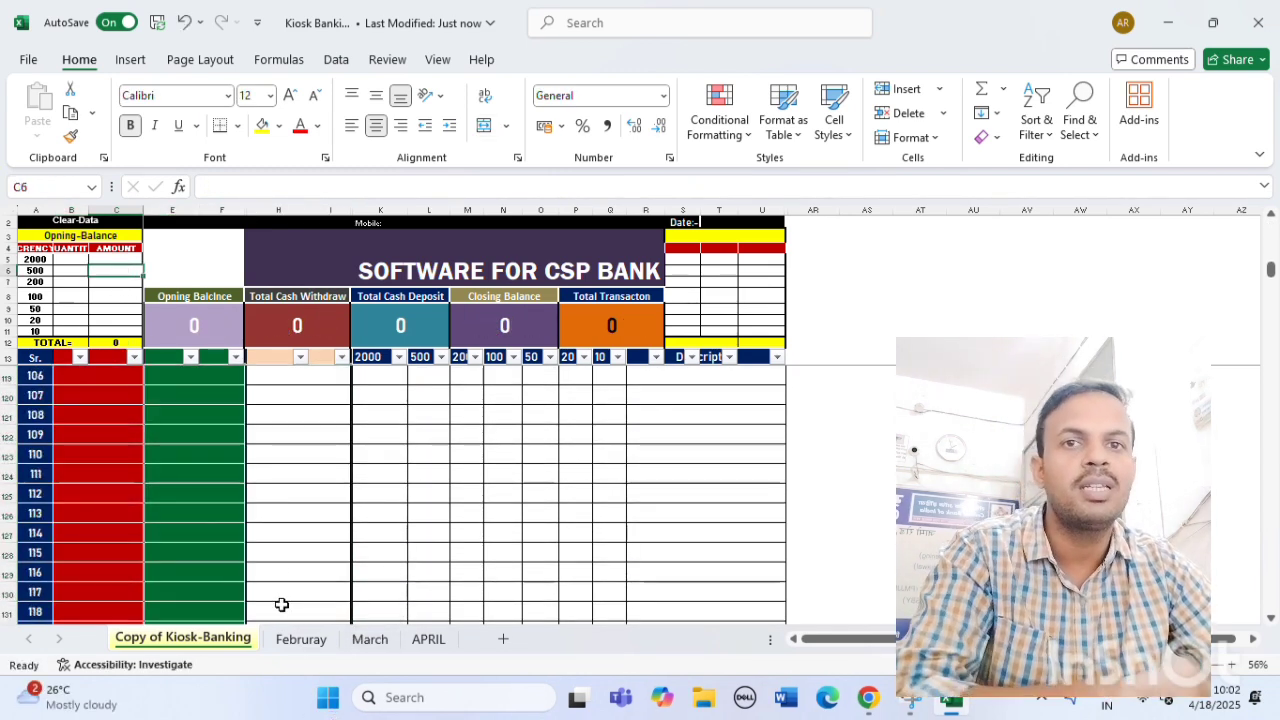
# Save the cleared workbook and switch to the bank portal in the browser.
pyautogui.click(156, 23)
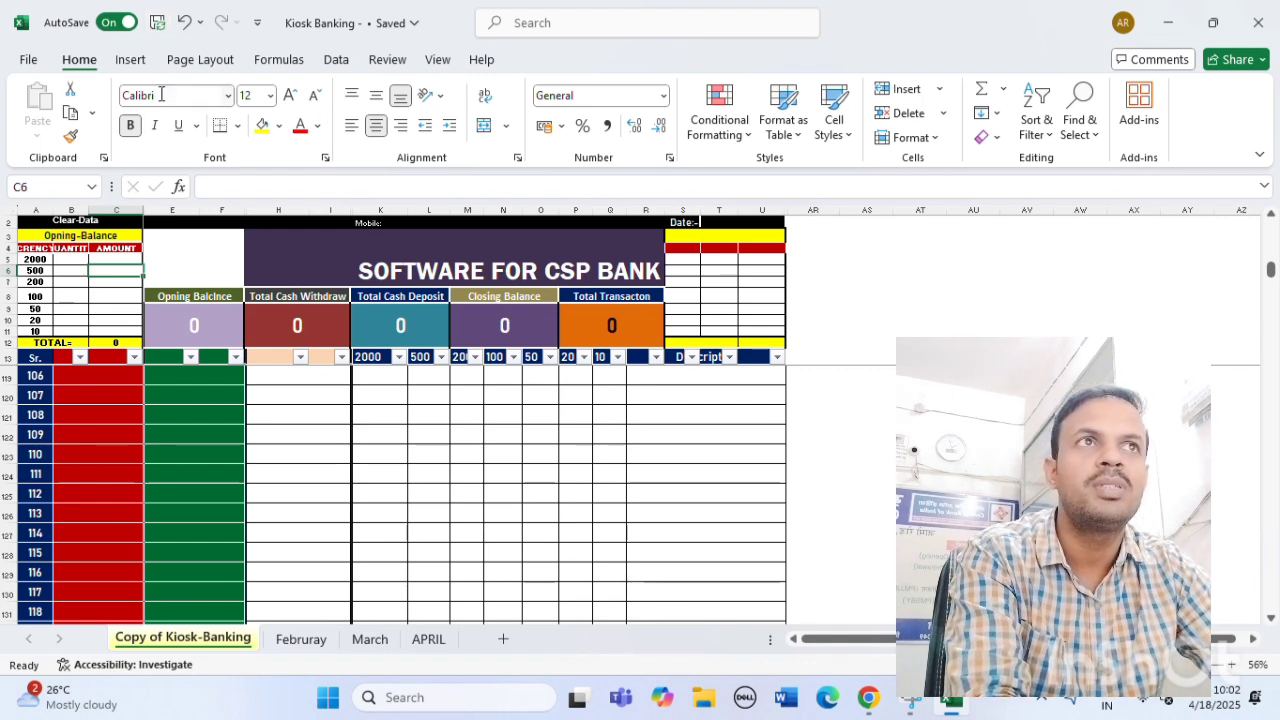
pyautogui.click(156, 18)
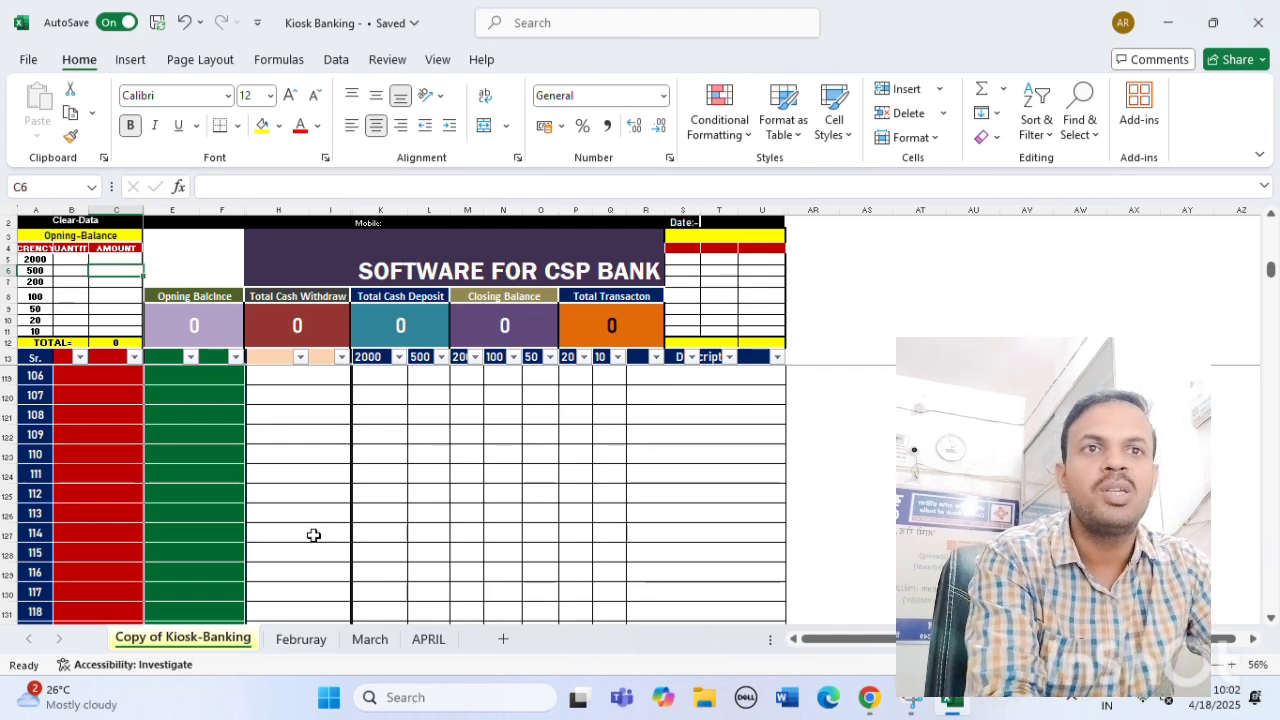
pyautogui.hotkey('alt', 'Tab')
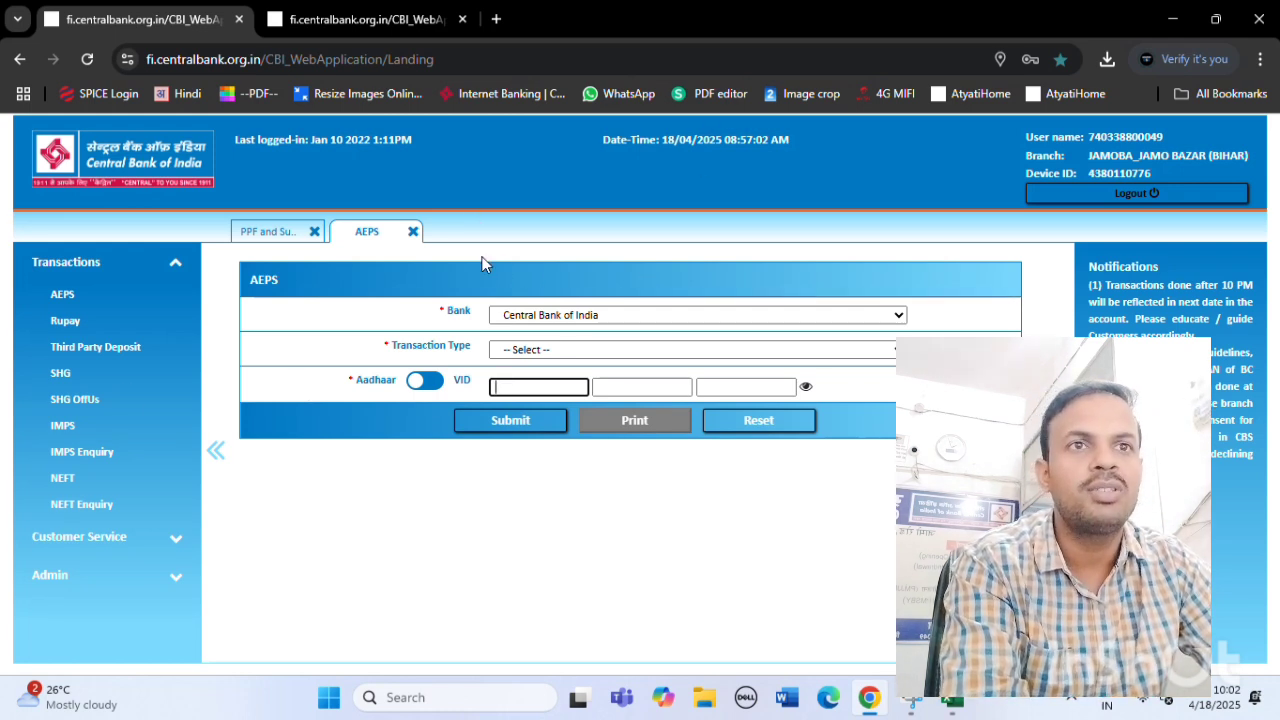
# Open the AEPS transaction page from the Transactions sidebar, which reports Session Expired.
pyautogui.click(76, 297)
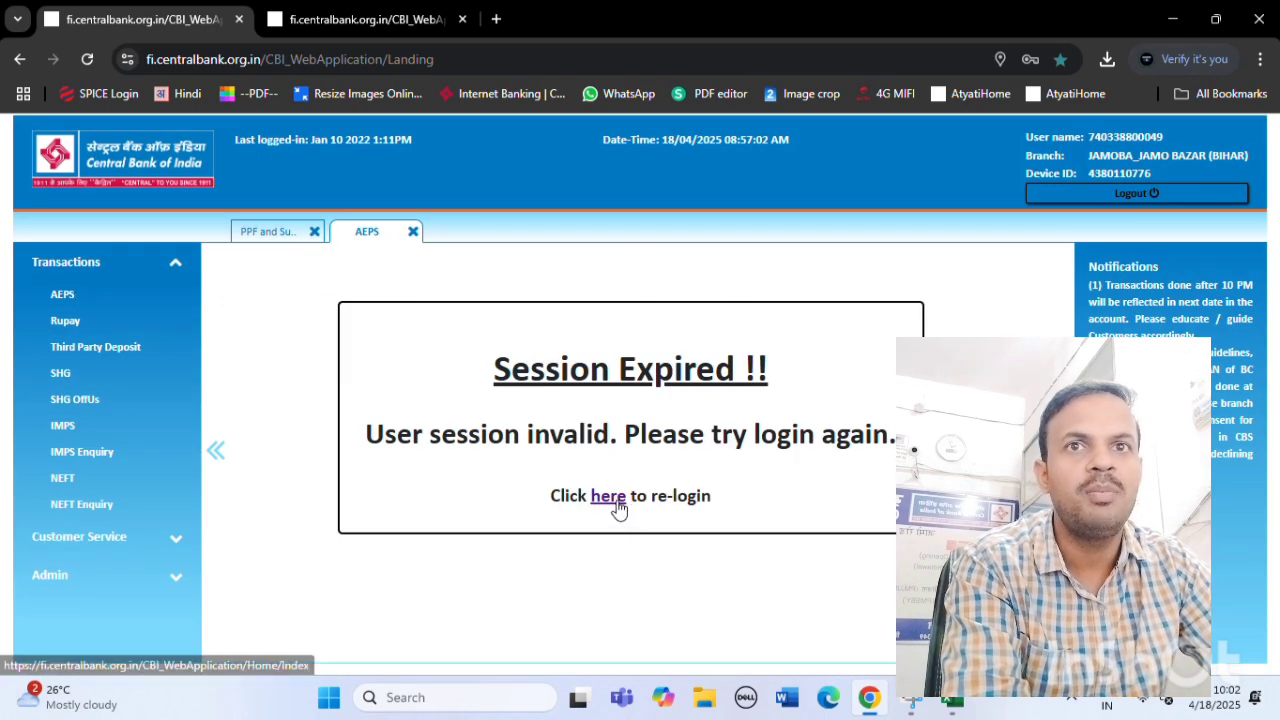
pyautogui.moveTo(868, 708)
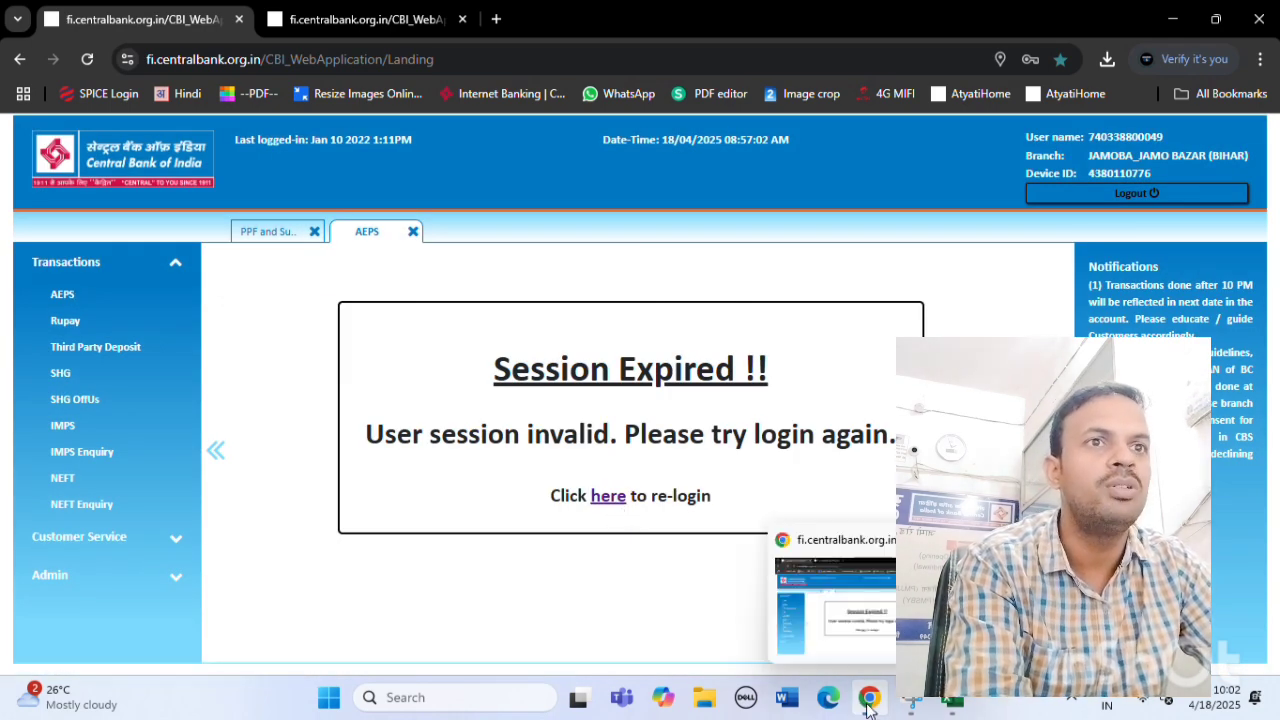